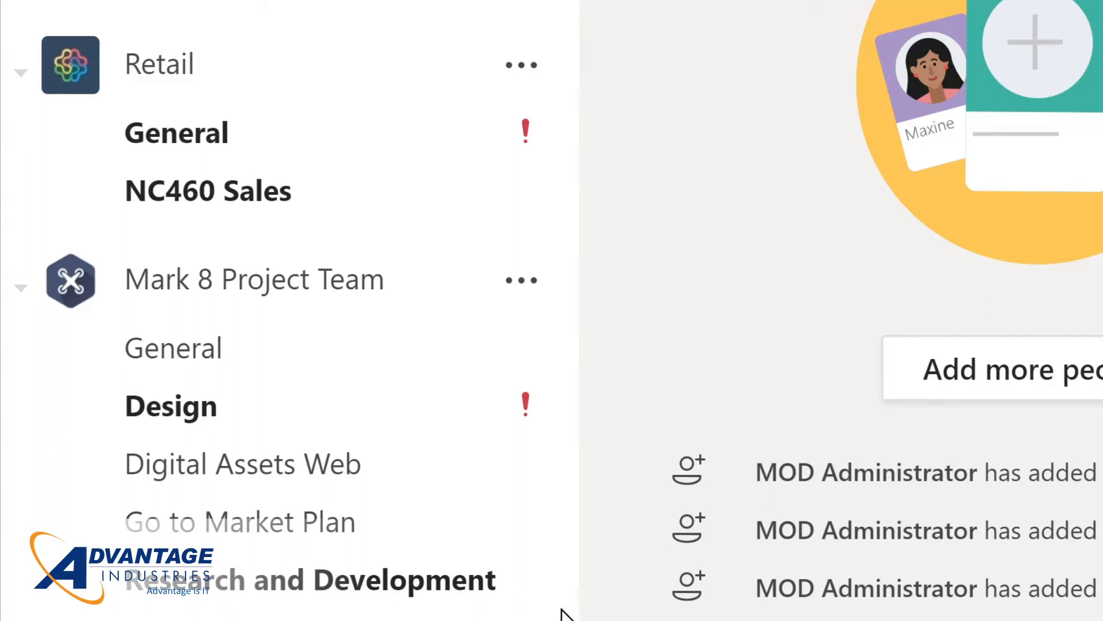
- Open the Monthly Reports channel of the Sales and Marketing team
scroll(554, 612, down, 3)
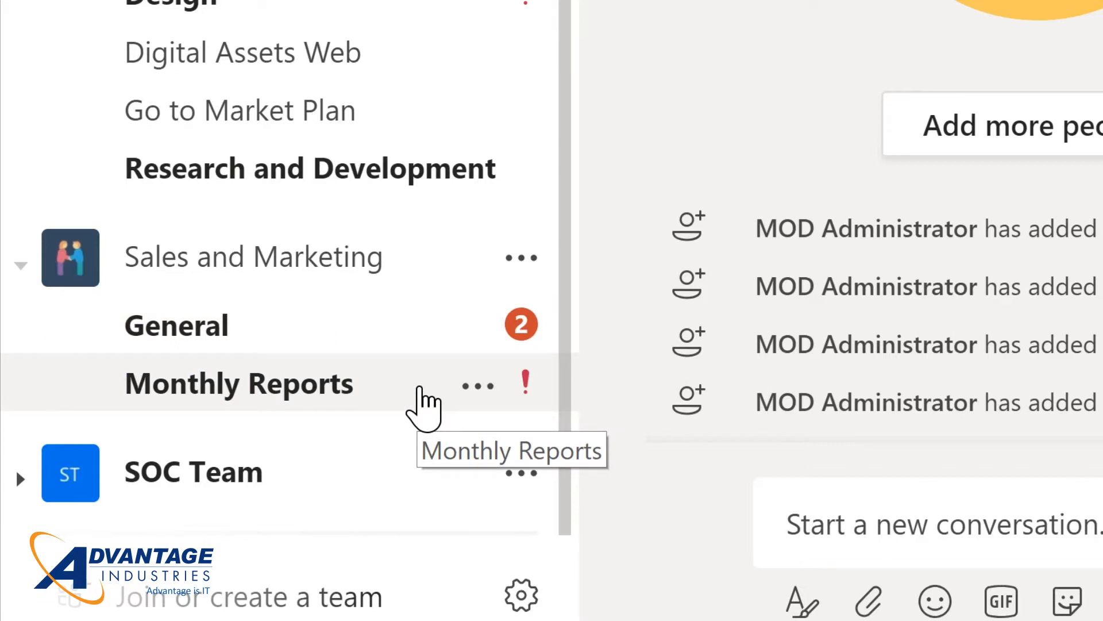
click(423, 403)
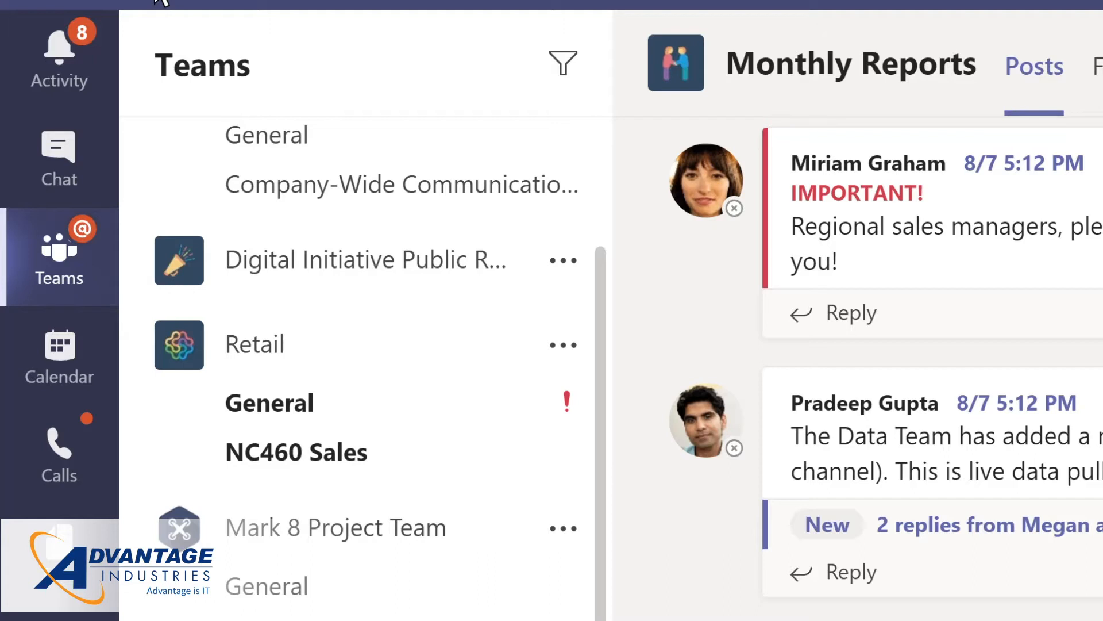
- Open the activity feed and filter its notifications by the word "marketing"
click(84, 80)
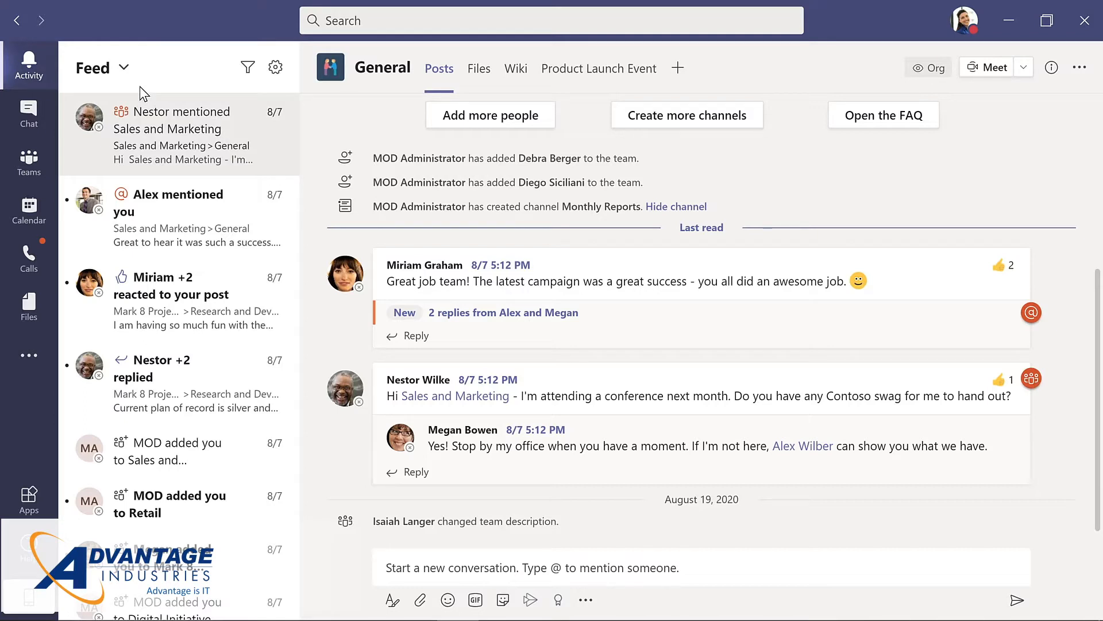
click(249, 68)
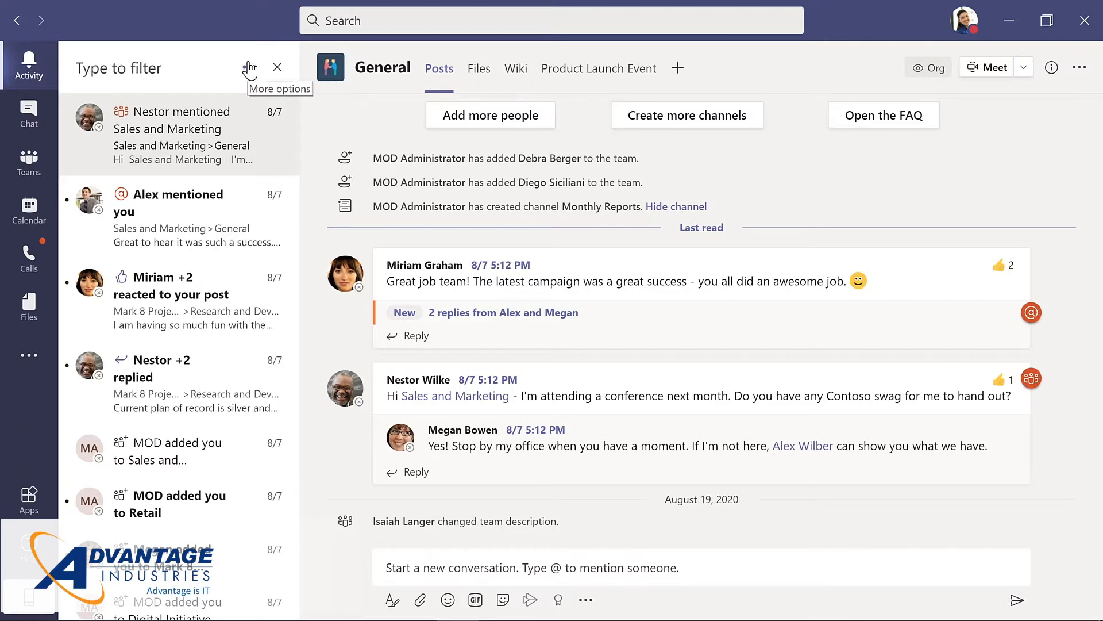
text(ma)
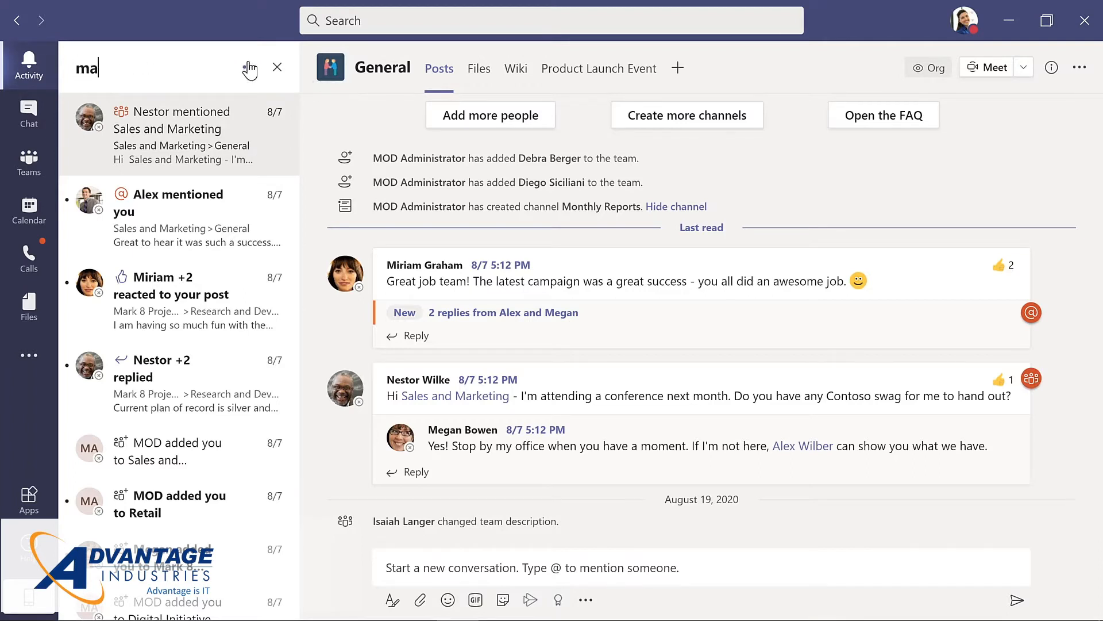
text(rketing)
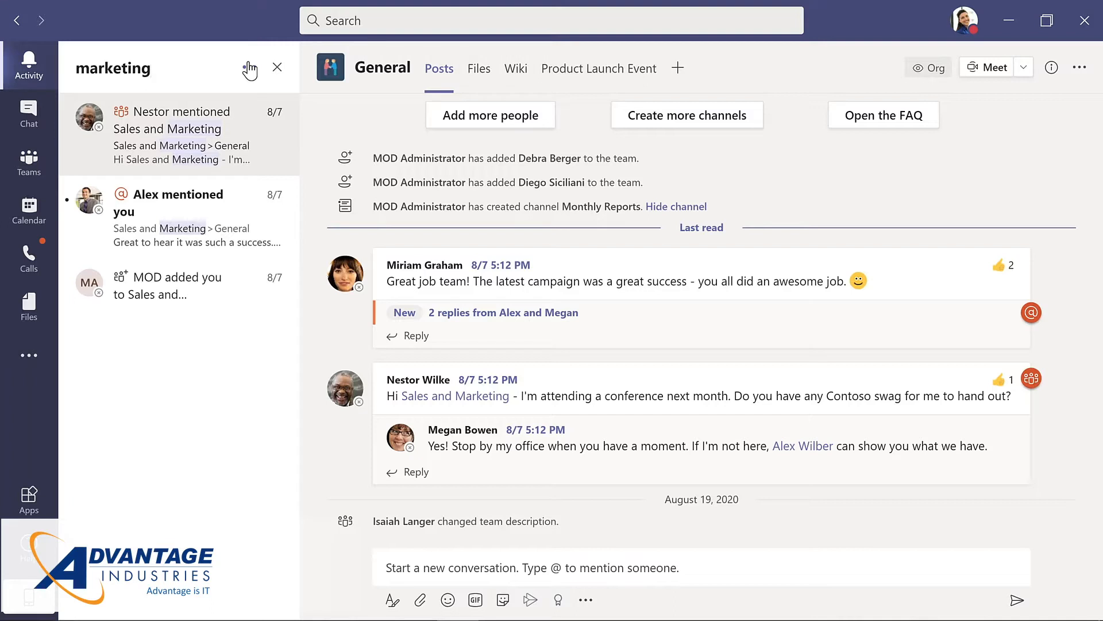
- Look through the Chat, Calendar, Calls, Files and Apps views, and display the account's profile options
click(45, 122)
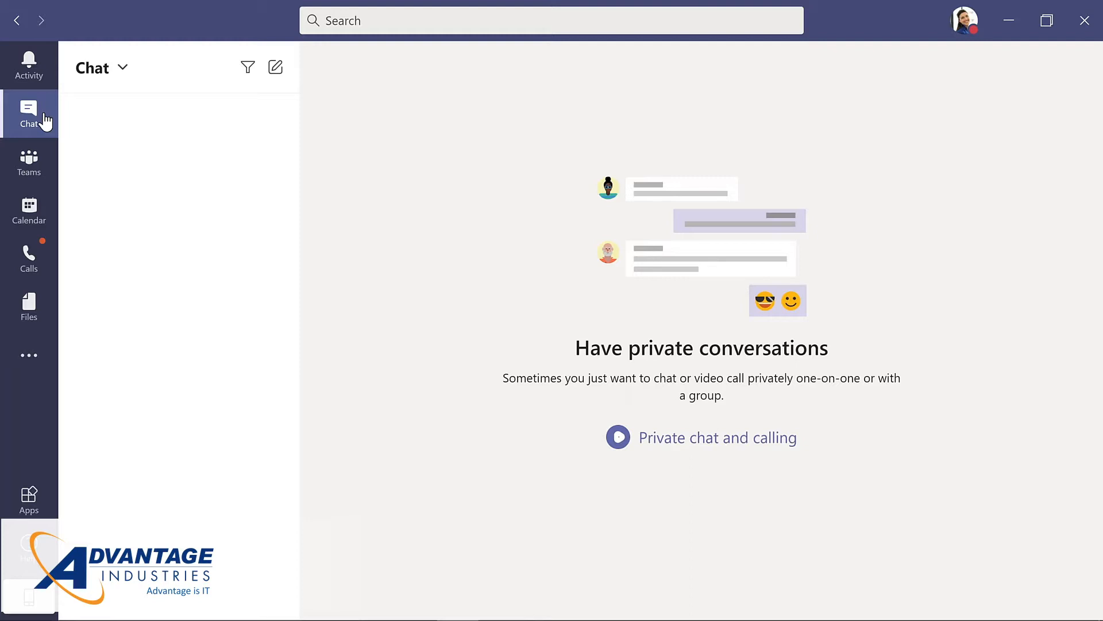
click(52, 213)
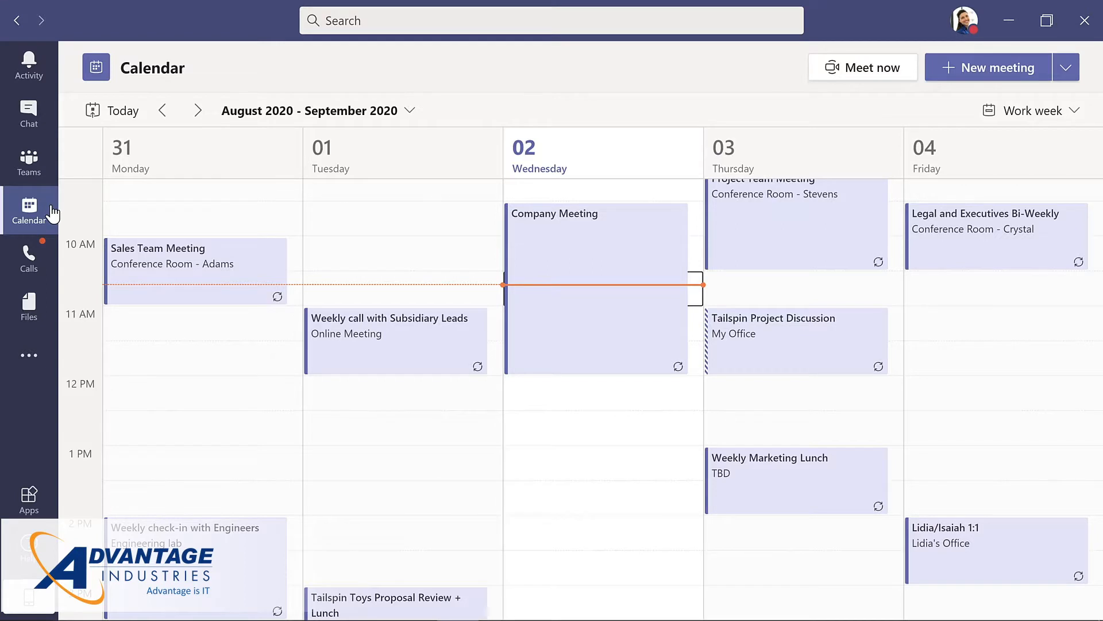
click(36, 265)
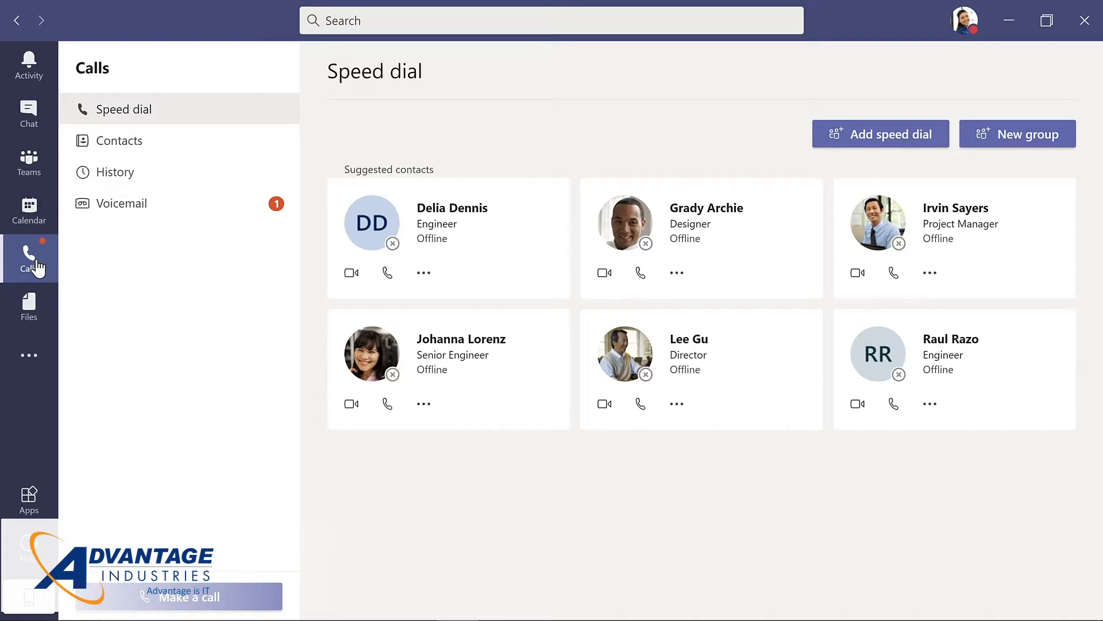
click(29, 307)
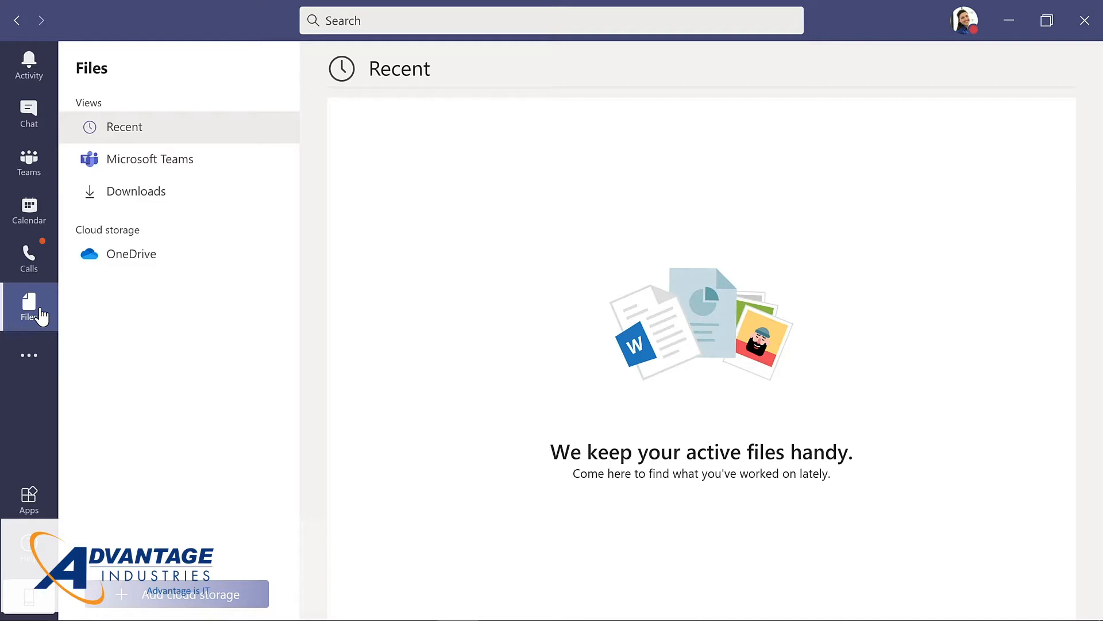
click(28, 498)
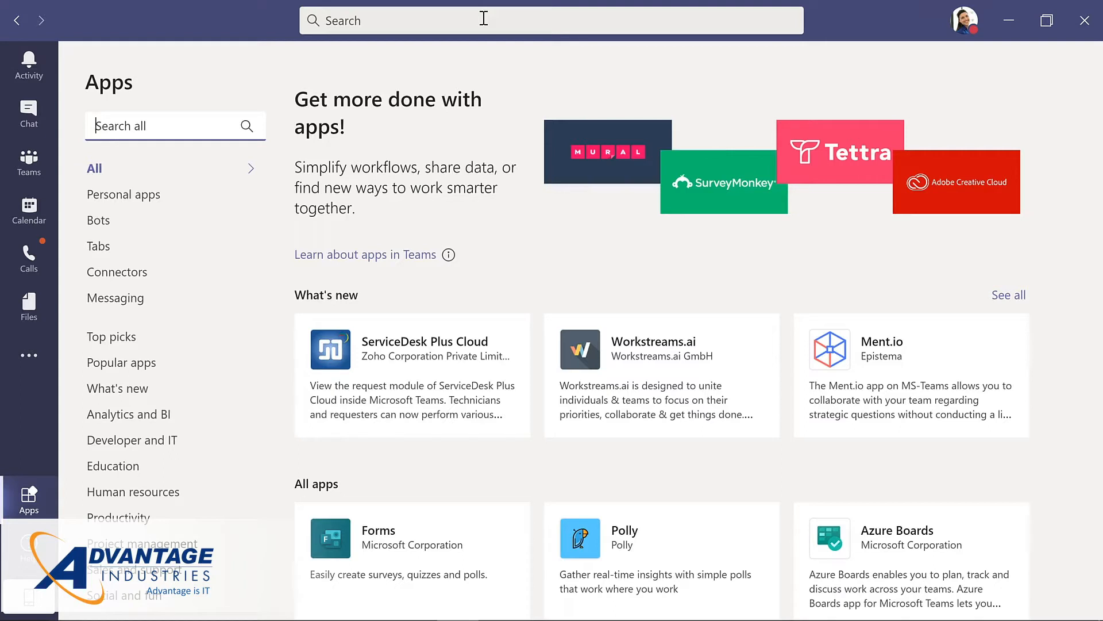
click(963, 31)
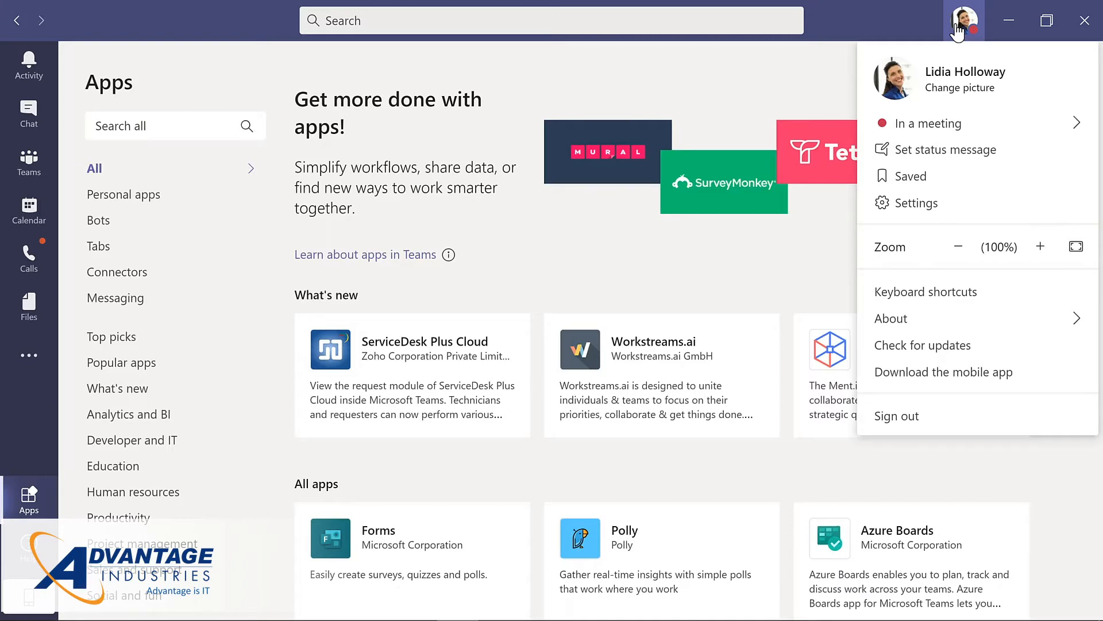
- Return to the teams list and begin creating a new team from scratch with the privacy type Private
click(46, 170)
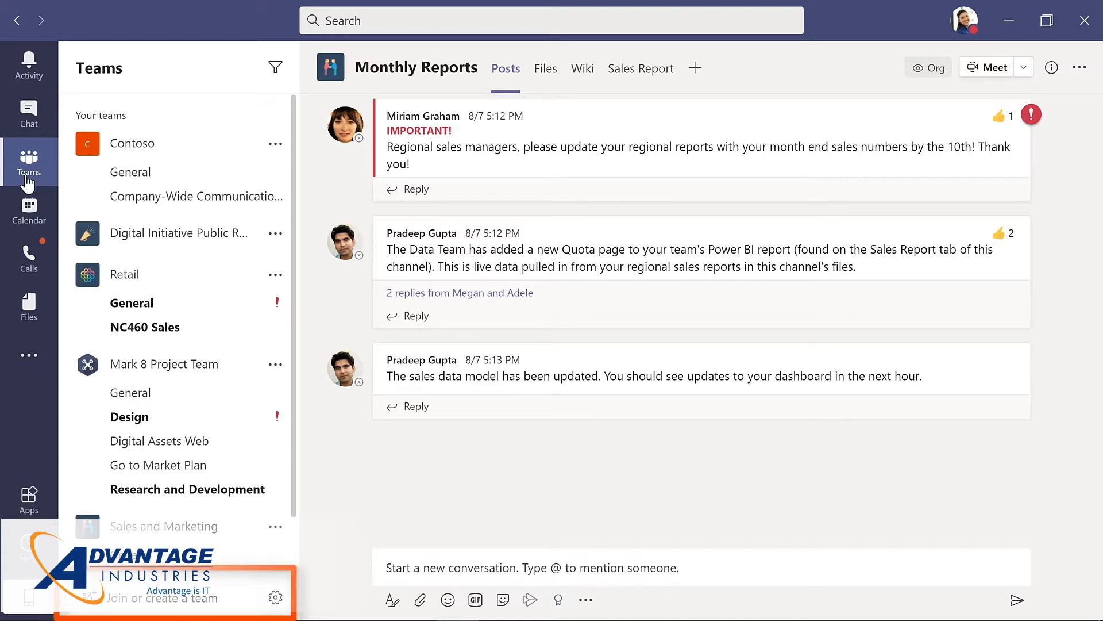
click(160, 601)
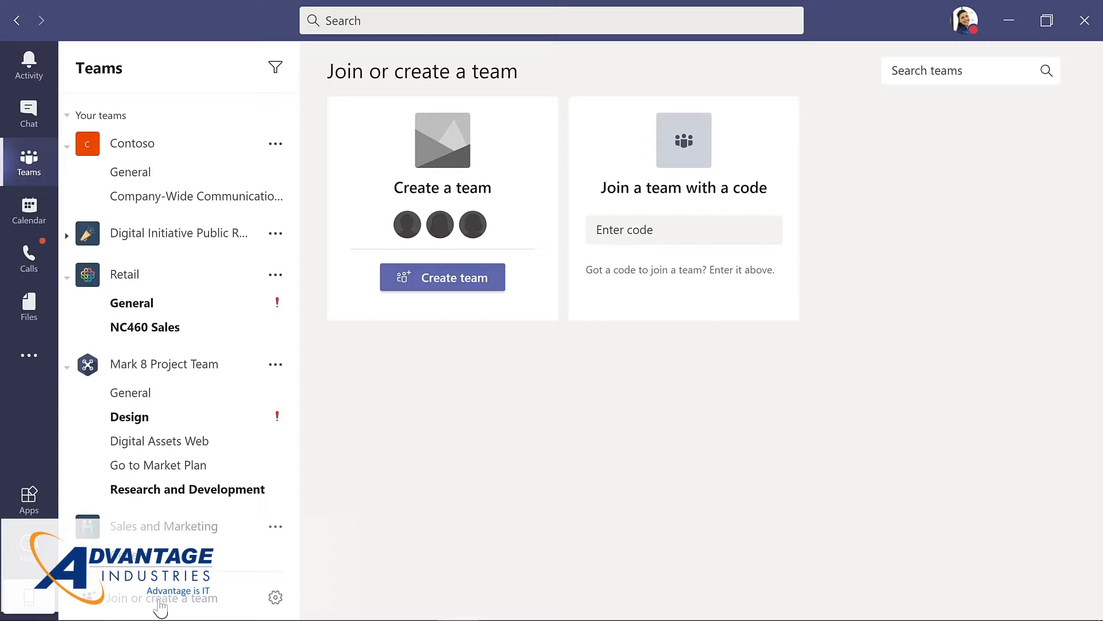
click(449, 277)
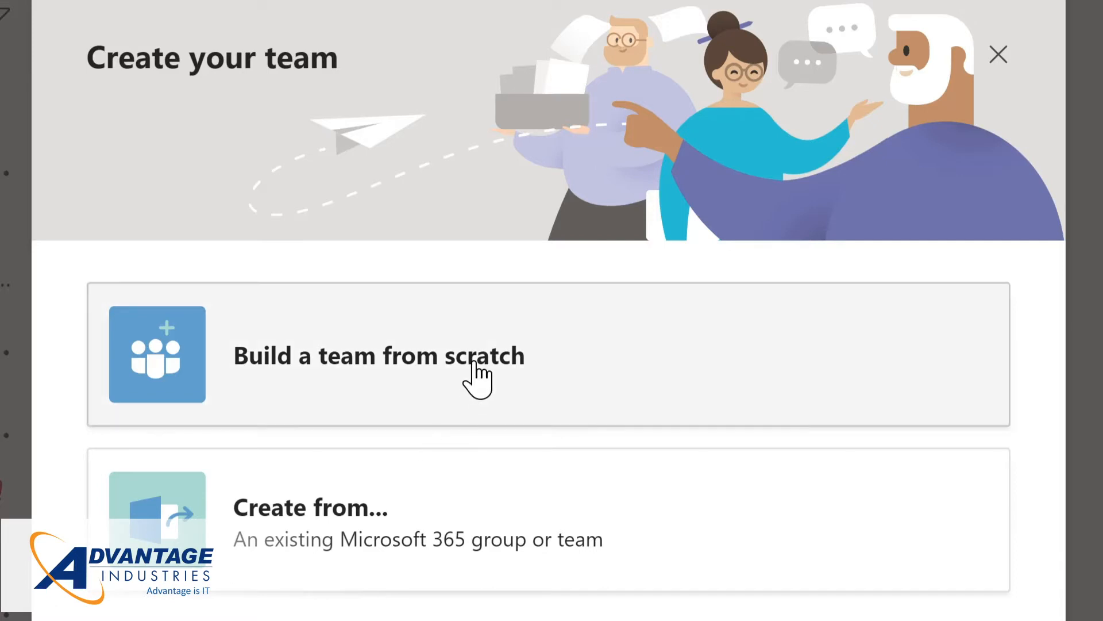
click(476, 379)
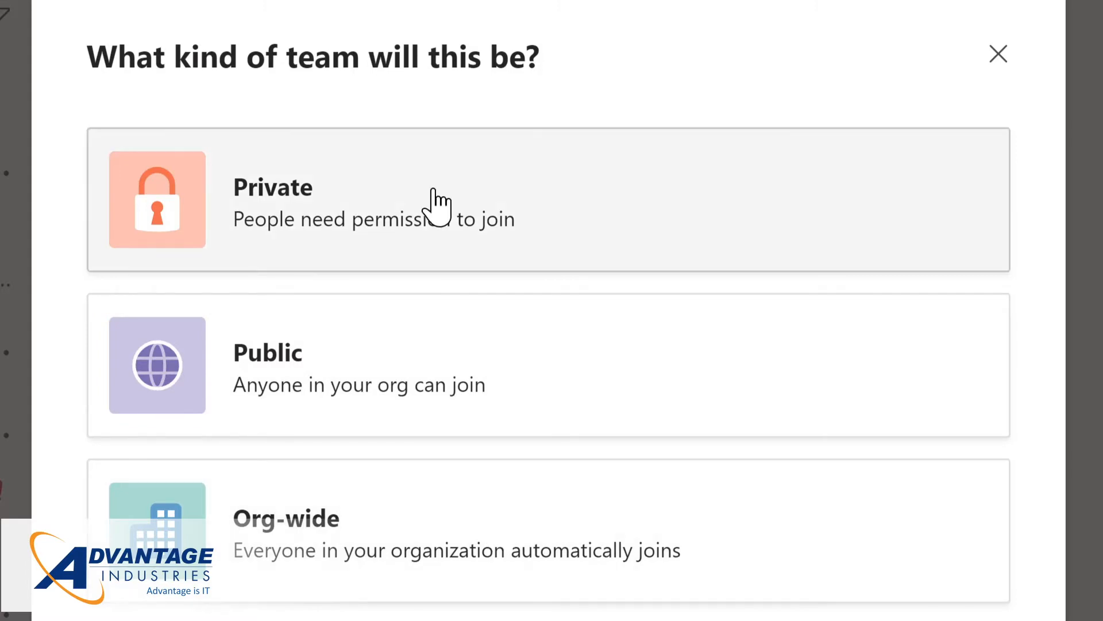
click(435, 204)
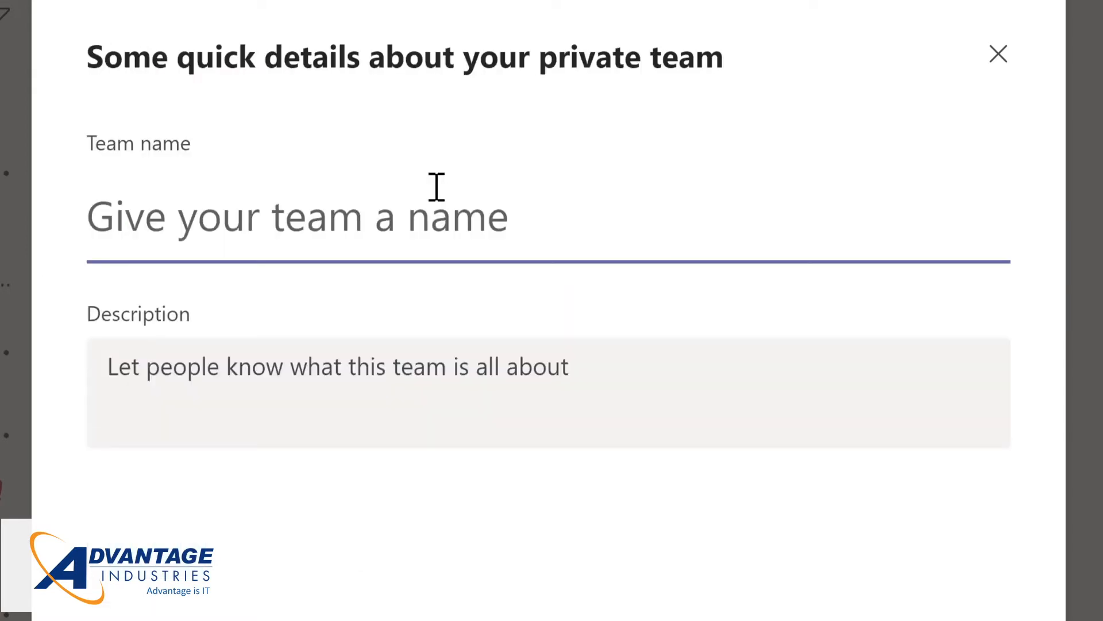
- Name the new team "Evergreen Project Team" and describe it as "Planning and development of Contoso learning management system"
text(Evergre)
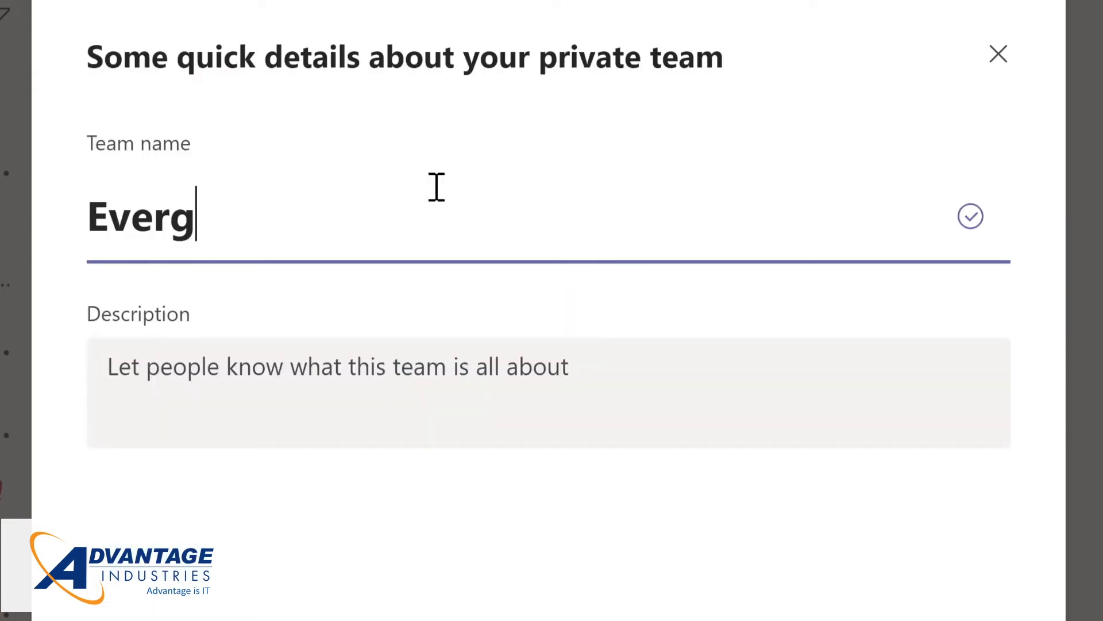
text(en Project Team)
key(Tab)
text(Planning and development of Contoso learning management system)
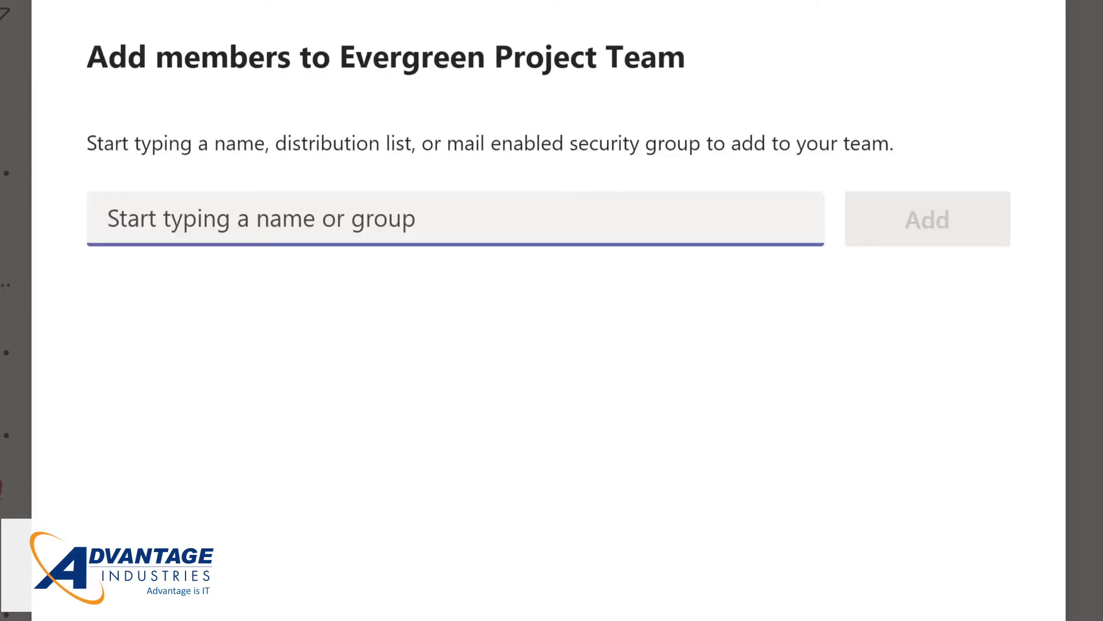
- Add the planner, the project manager, the IT admin and the HR manager to the new team as members and finish its setup
text(Lynn)
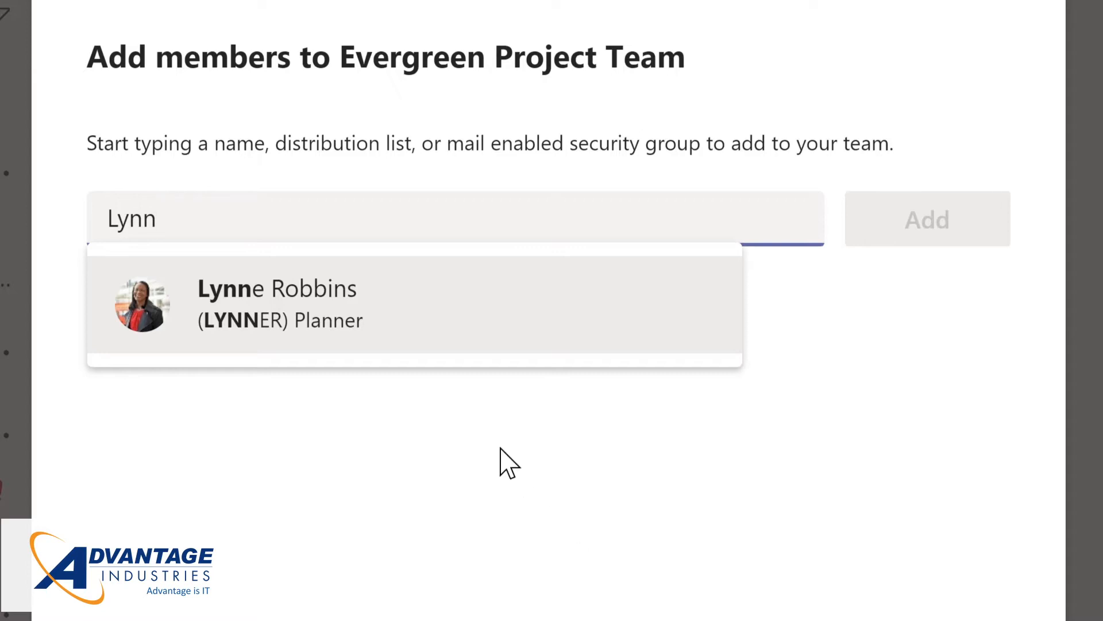
click(326, 316)
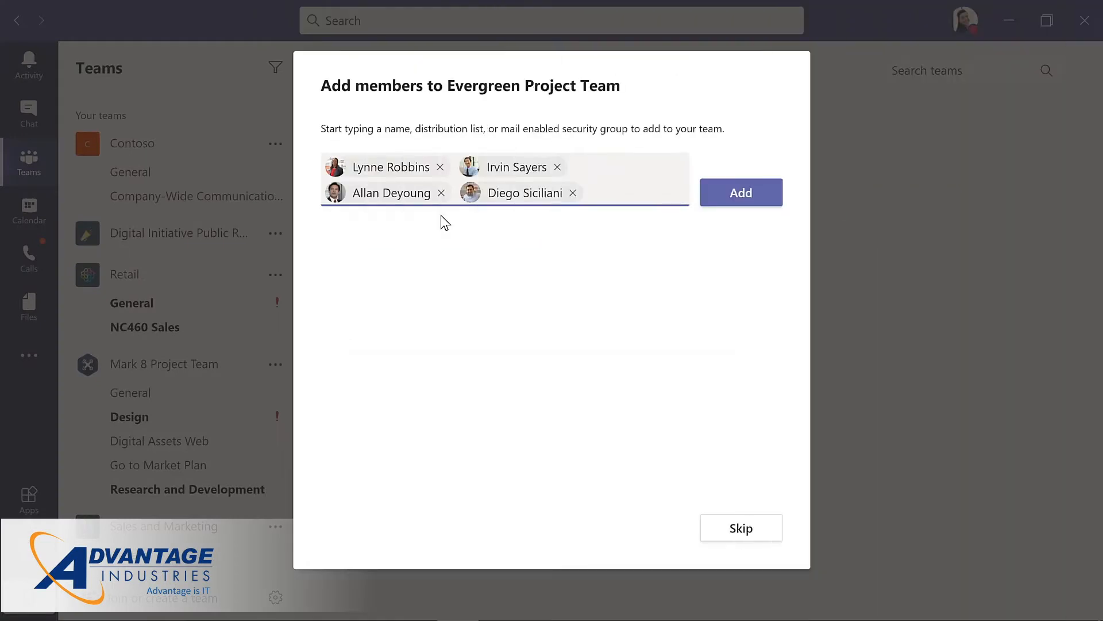
click(744, 201)
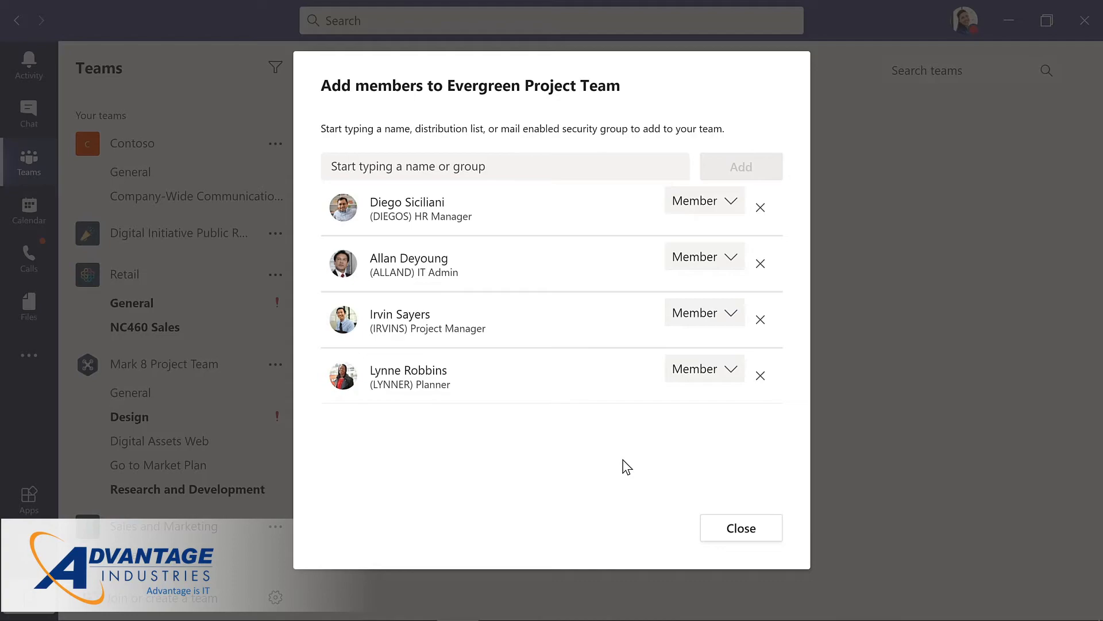
click(739, 530)
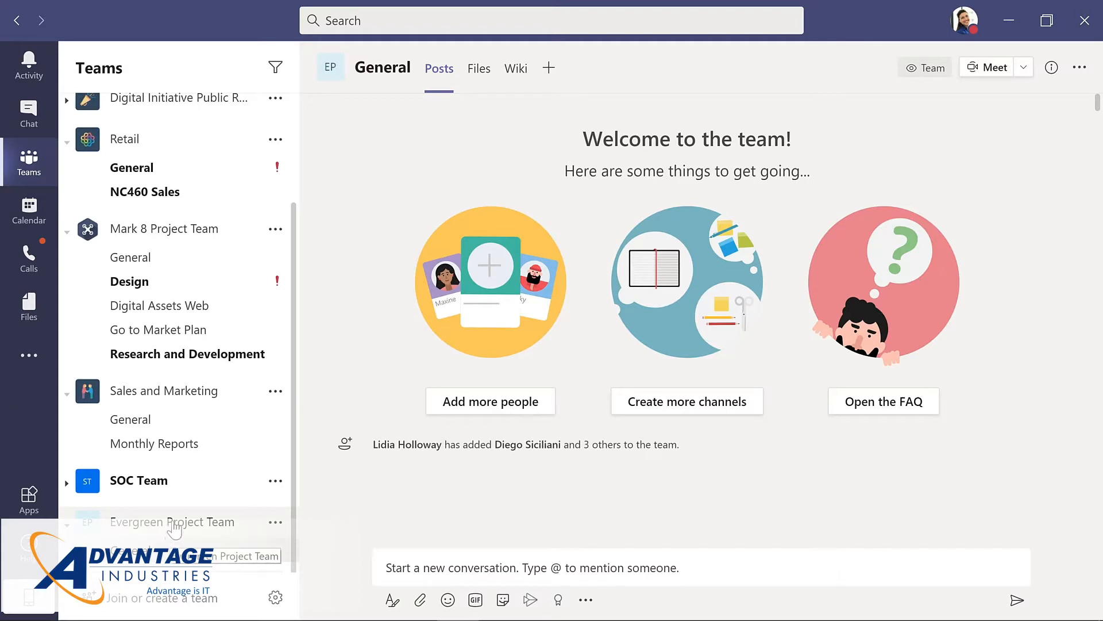
- Move Evergreen Project Team in the teams list to between Mark 8 Project Team and Sales and Marketing
drag(171, 522, 173, 291)
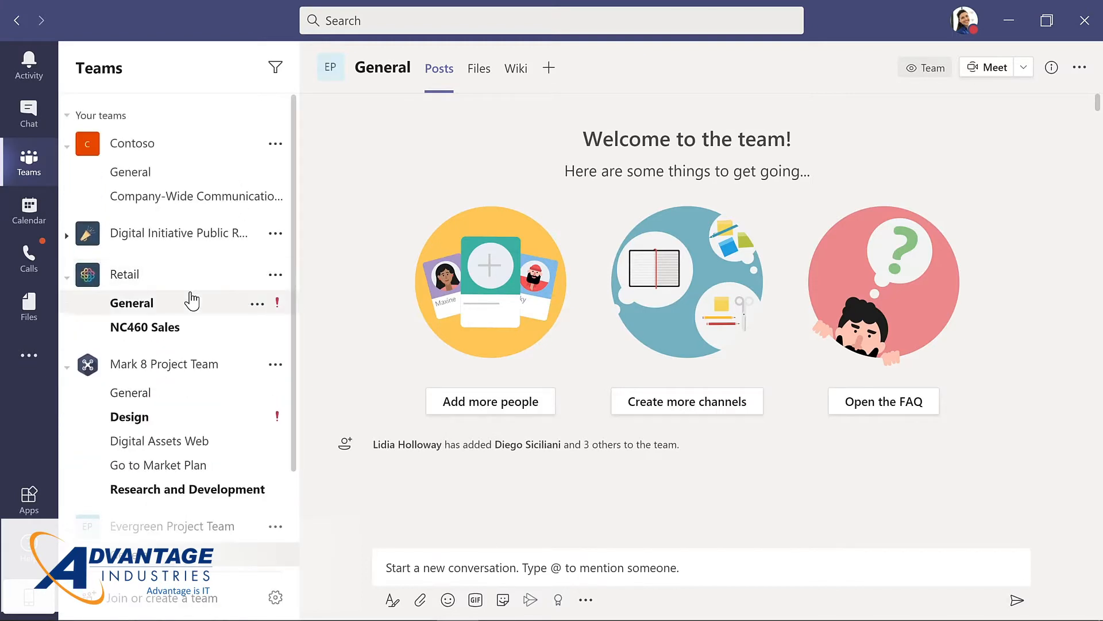
scroll(294, 542, down, 2)
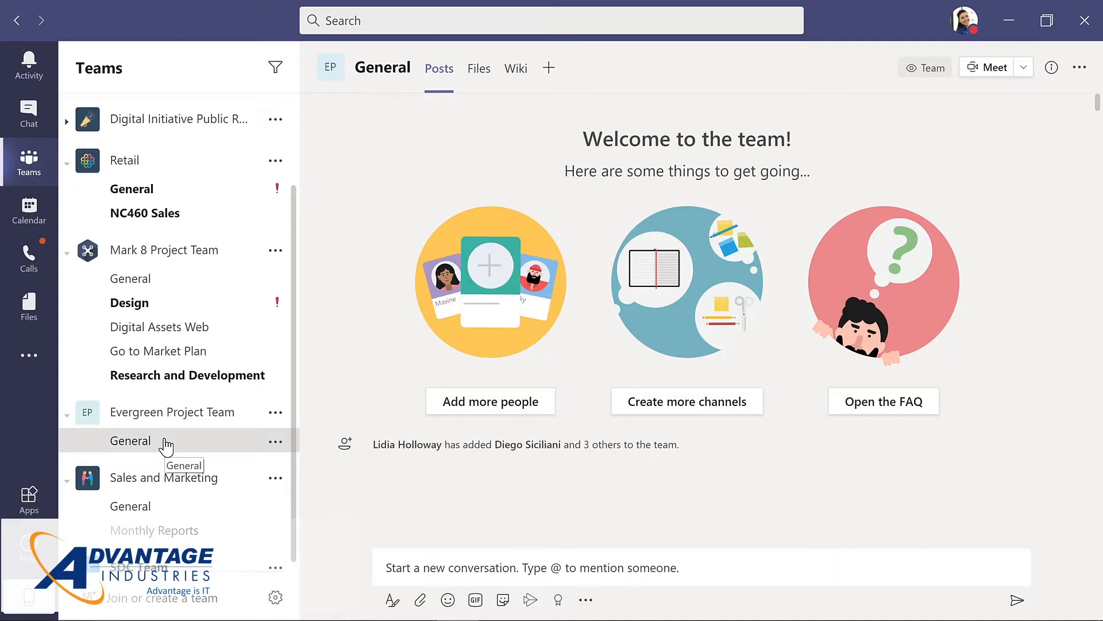
- Post "I'm excited to start planning our new LMS!" with a smile emoji in the Evergreen Project Team's General channel
click(388, 569)
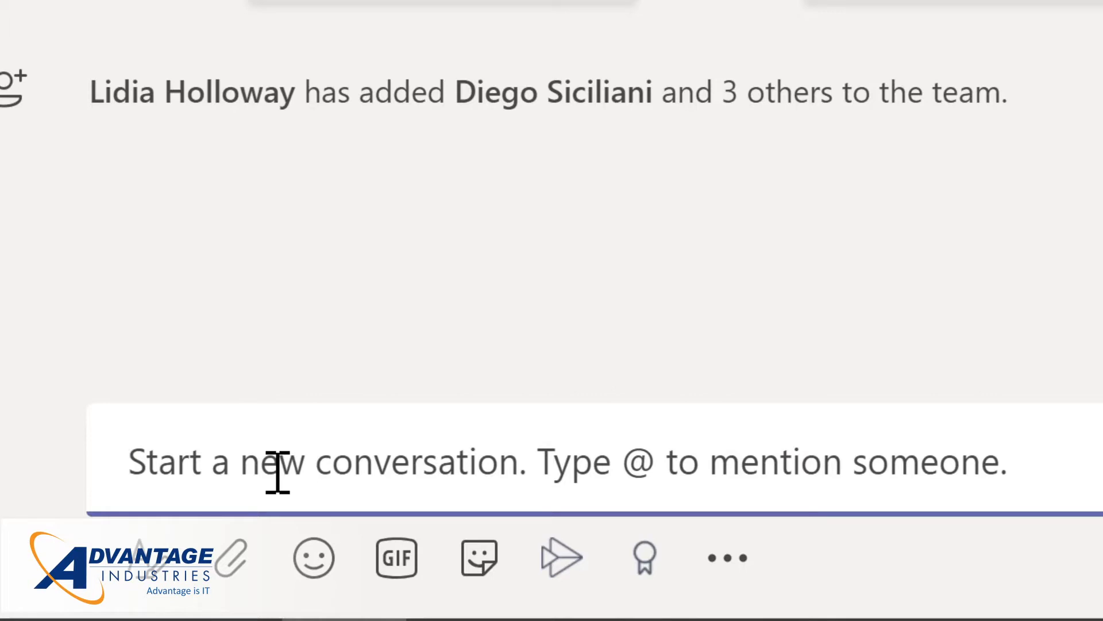
text(I'm excited to start planning our new LMS!)
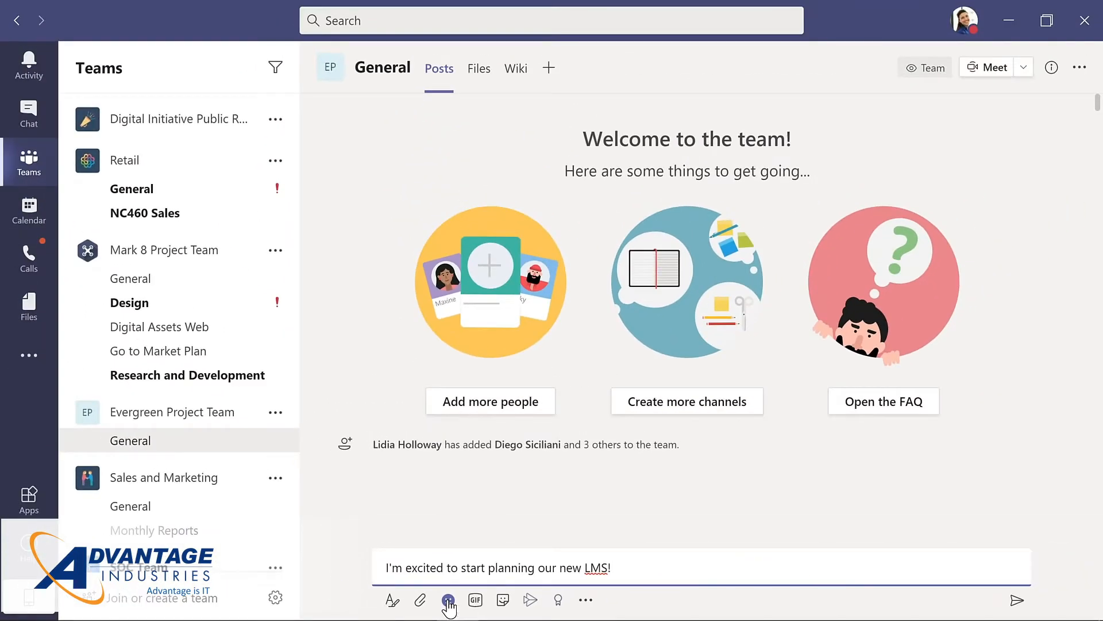
click(448, 601)
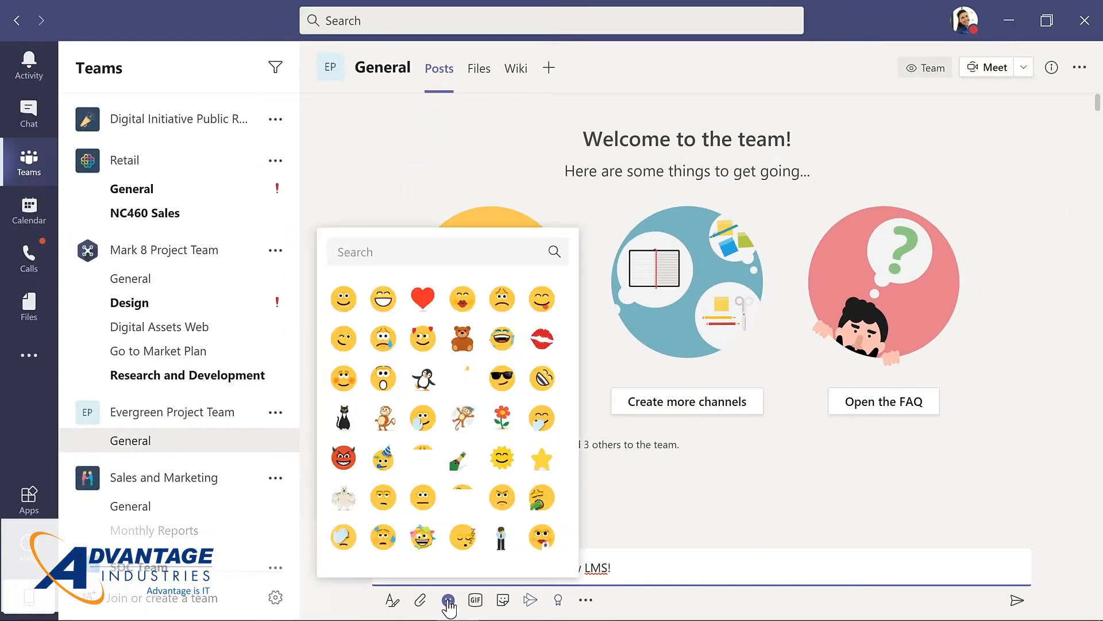
click(343, 299)
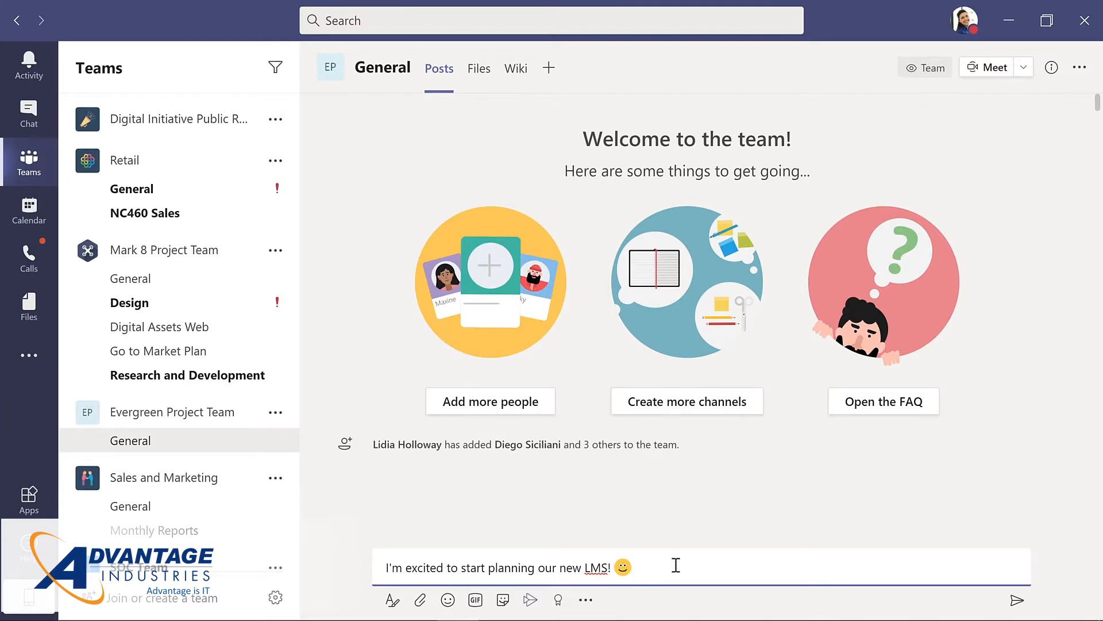
click(1017, 600)
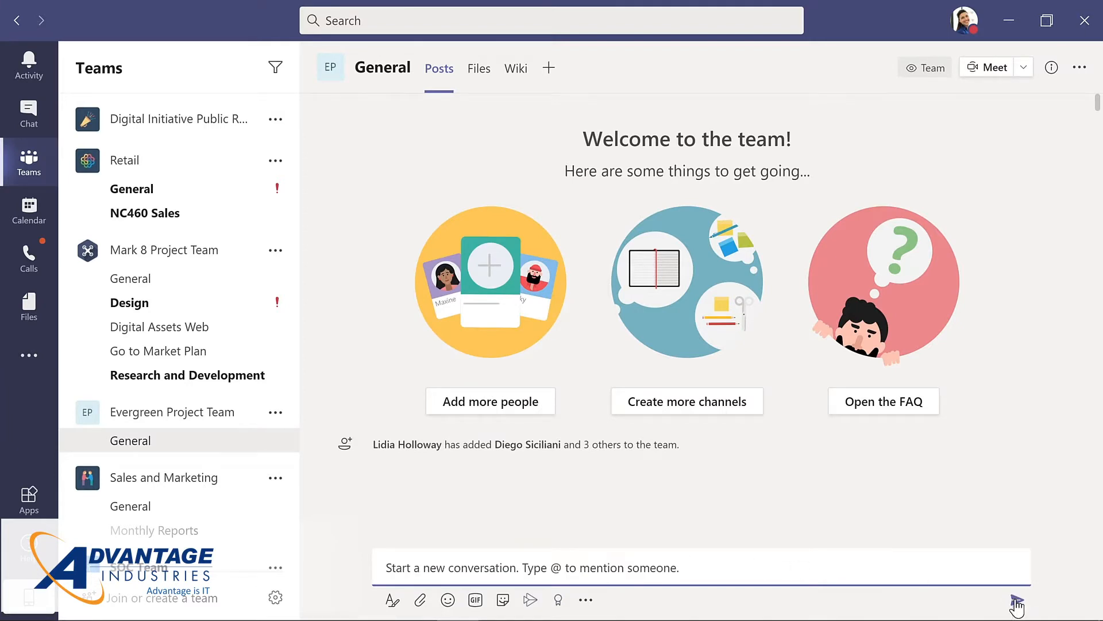
click(345, 544)
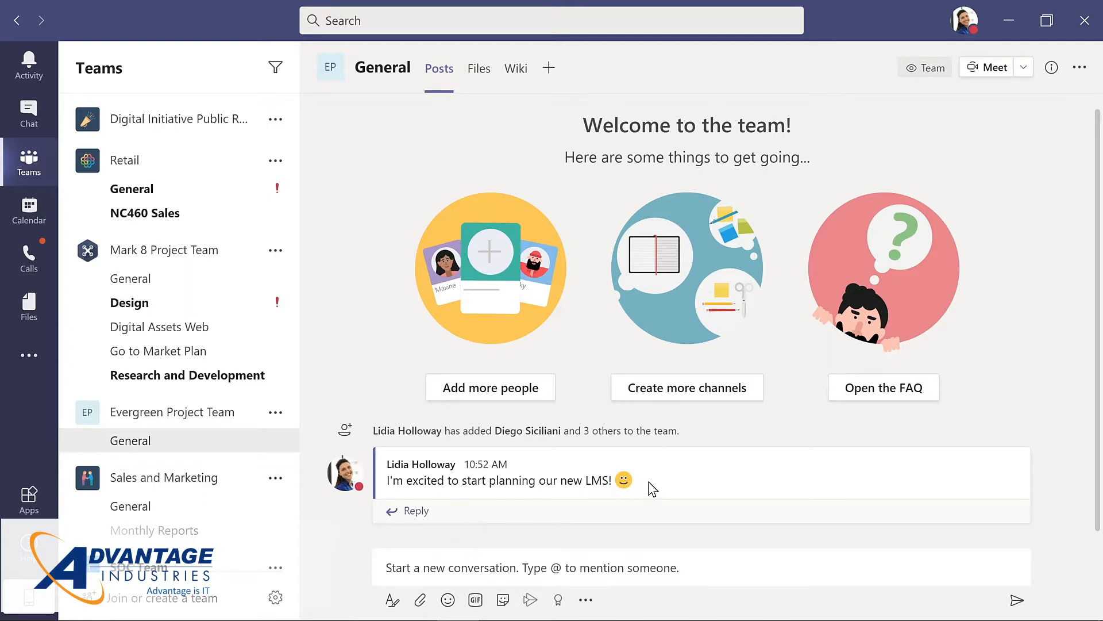
- Edit the posted LMS message in the General channel to begin with a mention of Evergreen Project Team followed by a comma
mouse_move(652, 488)
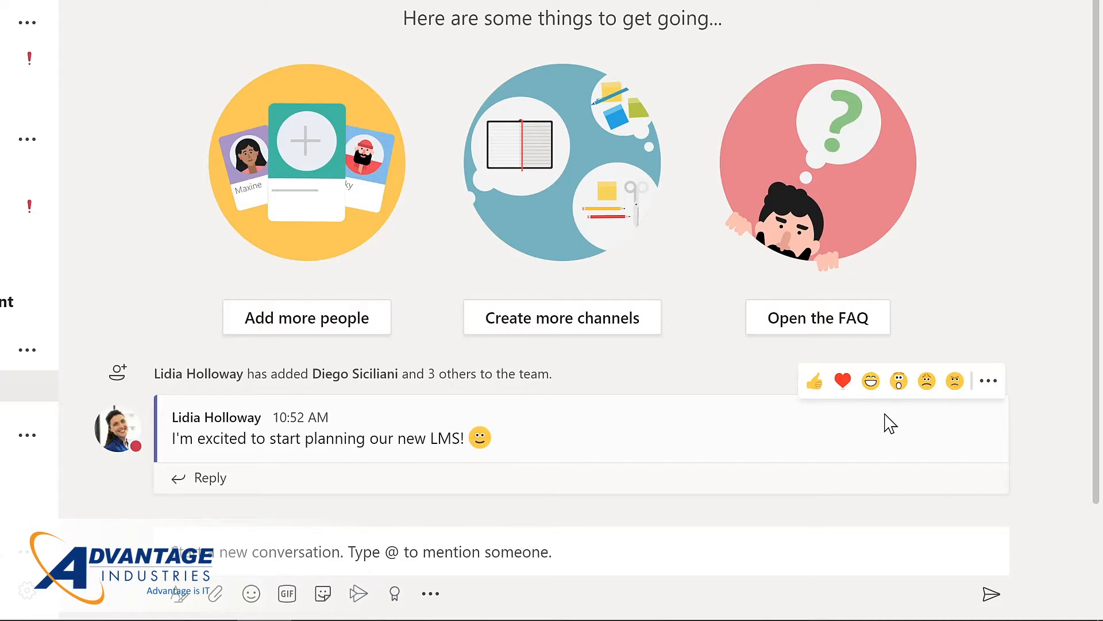
click(989, 381)
mouse_move(993, 396)
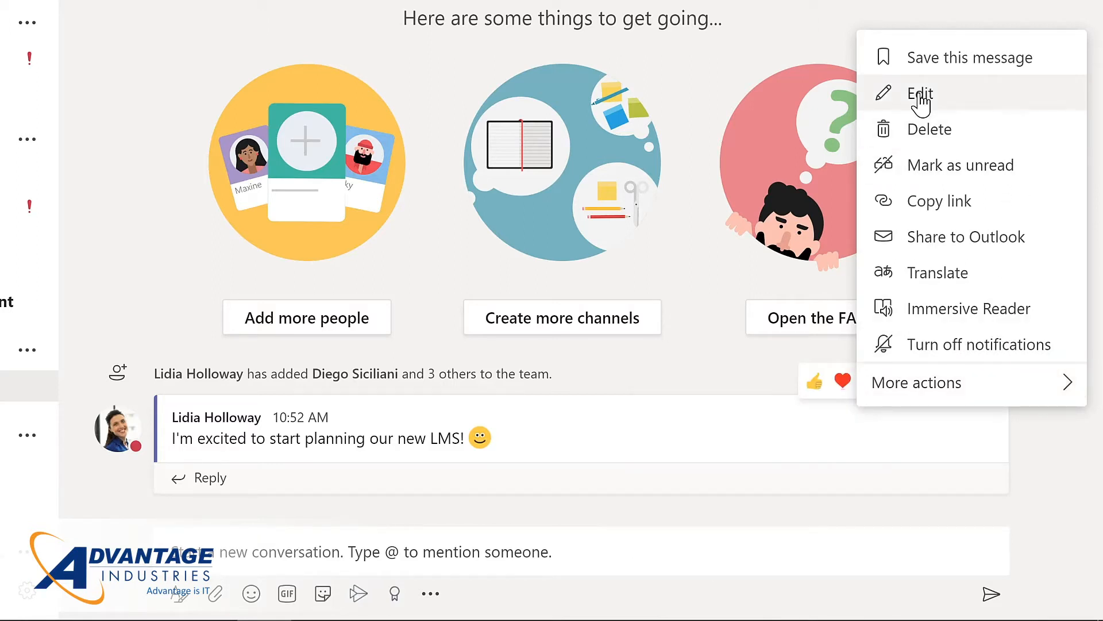
click(920, 95)
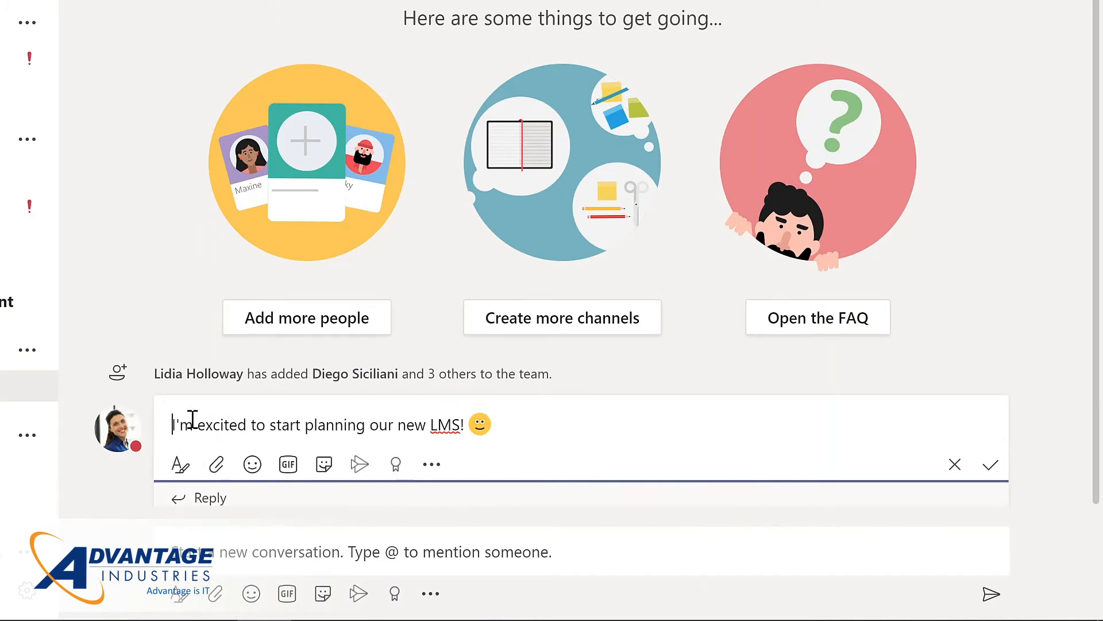
text(@)
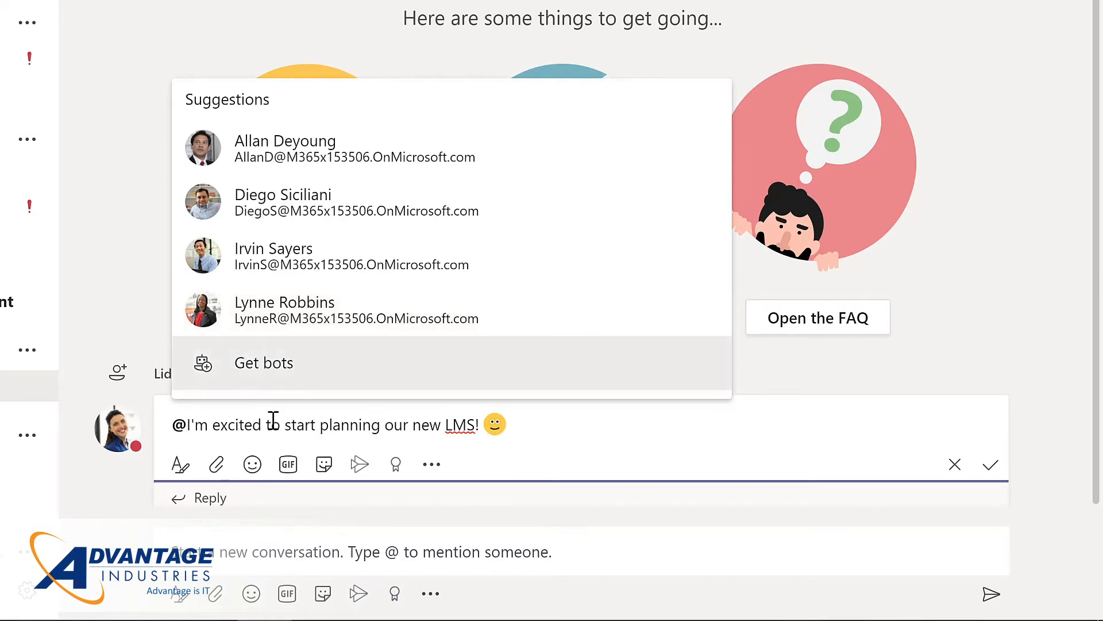
text(team)
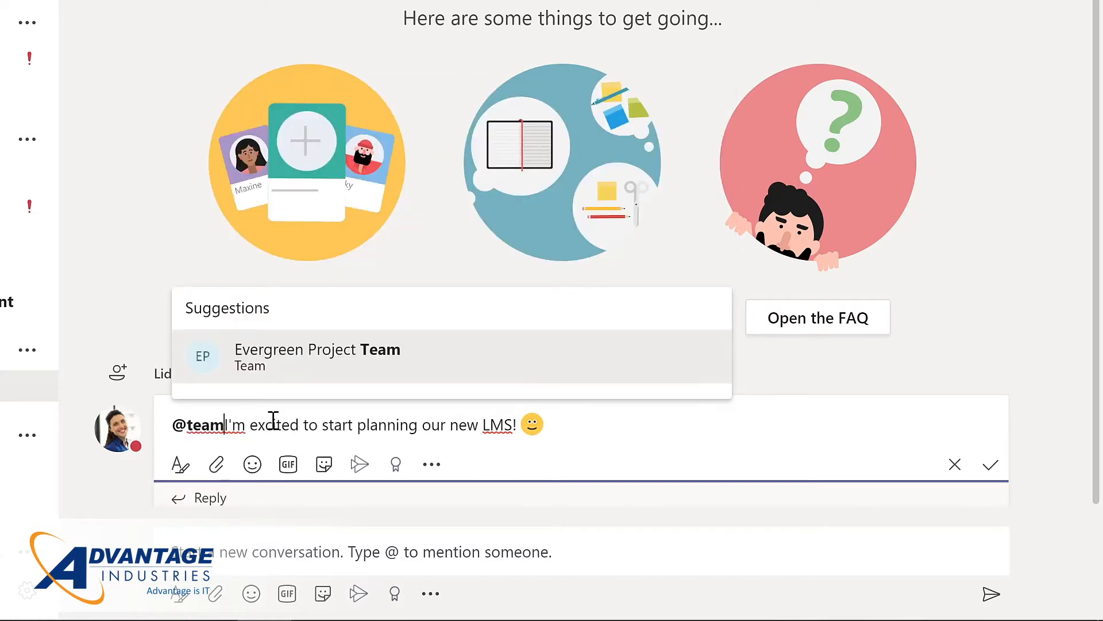
click(299, 359)
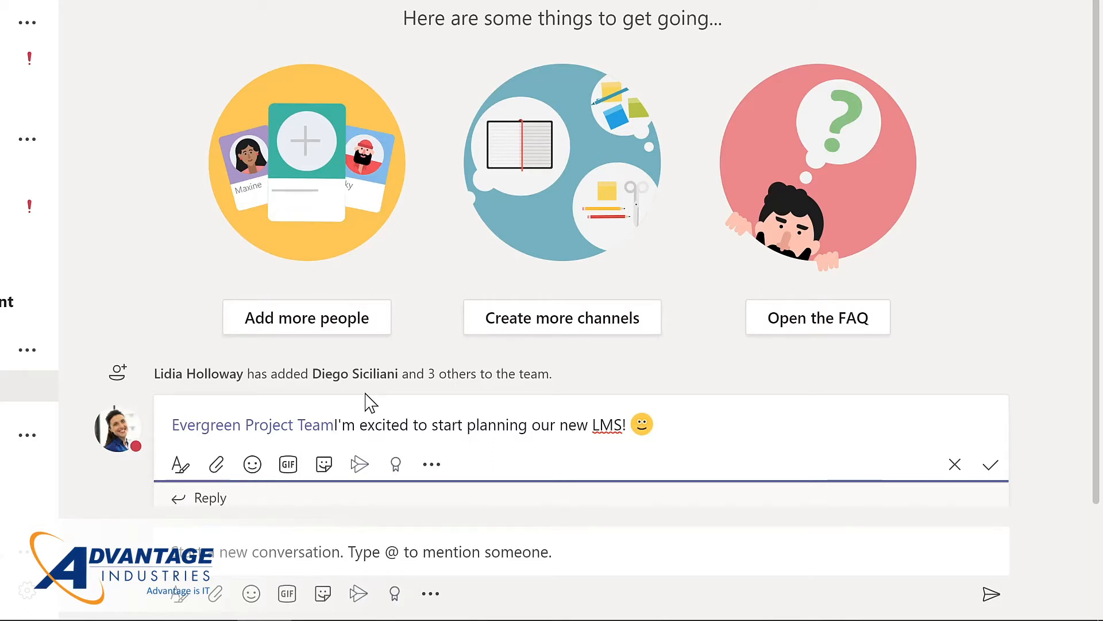
text(,)
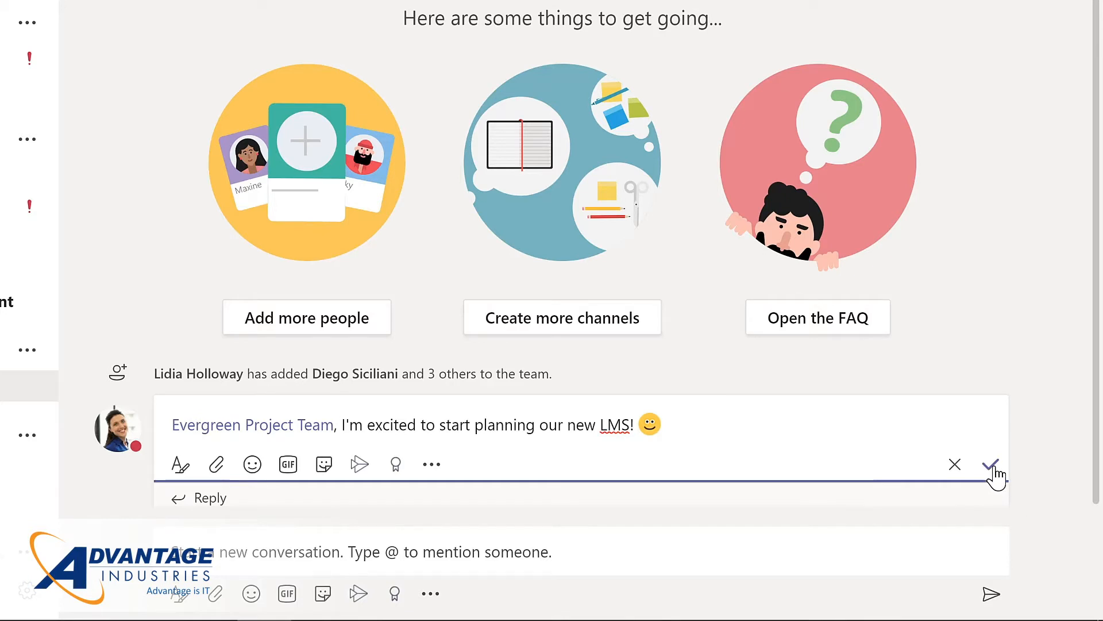
click(991, 465)
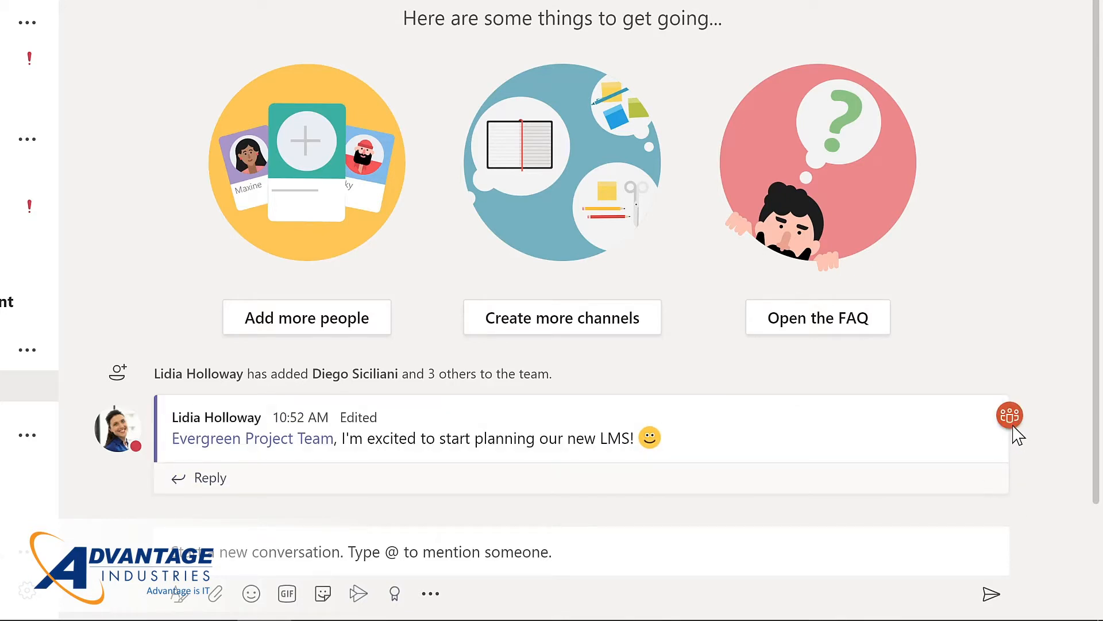
mouse_move(1014, 422)
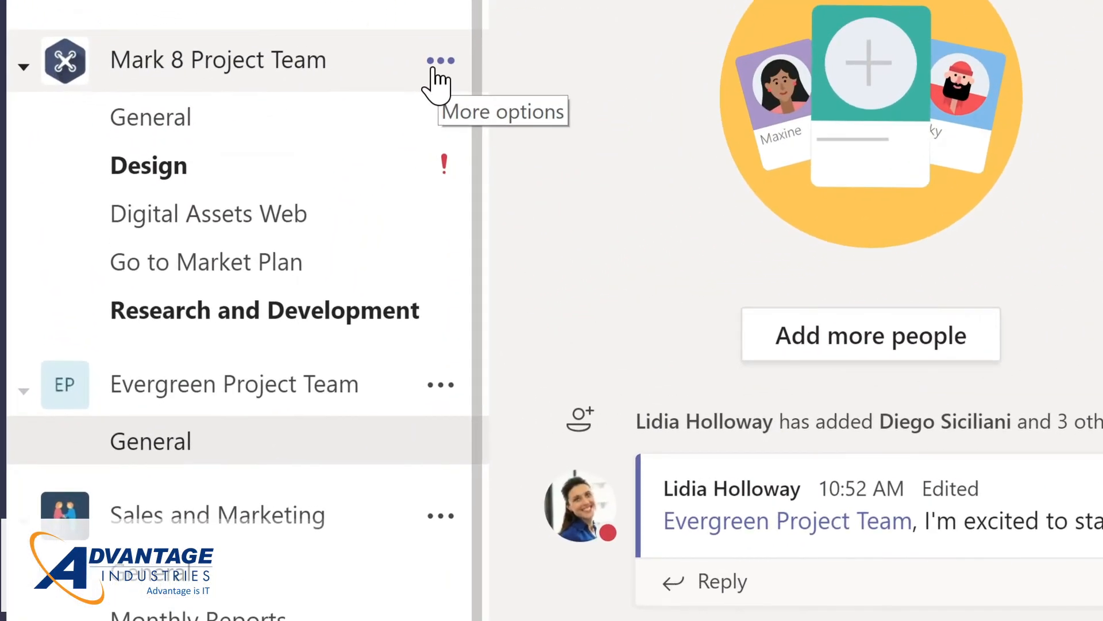
- Examine the management page of Mark 8 Project Team, including its full members list, channels and analytics
click(434, 64)
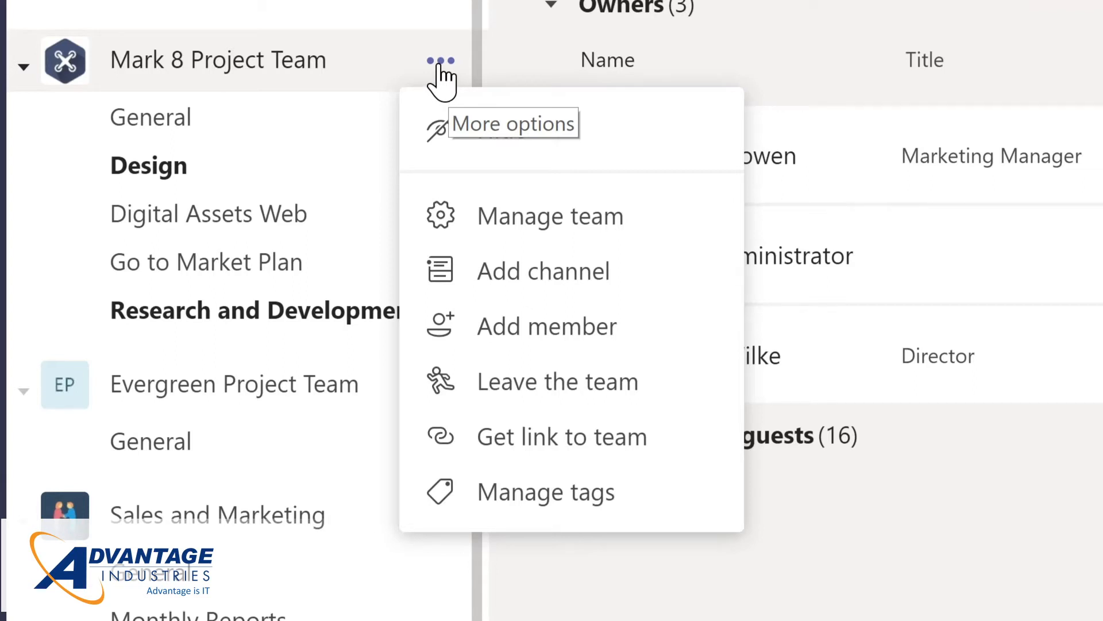
click(534, 224)
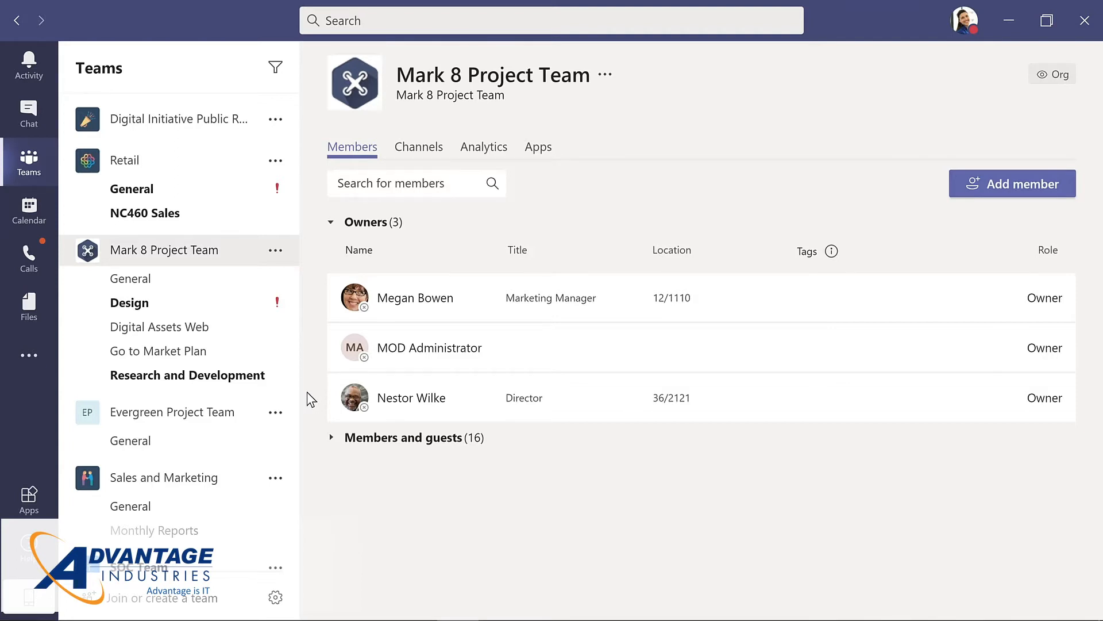
click(374, 442)
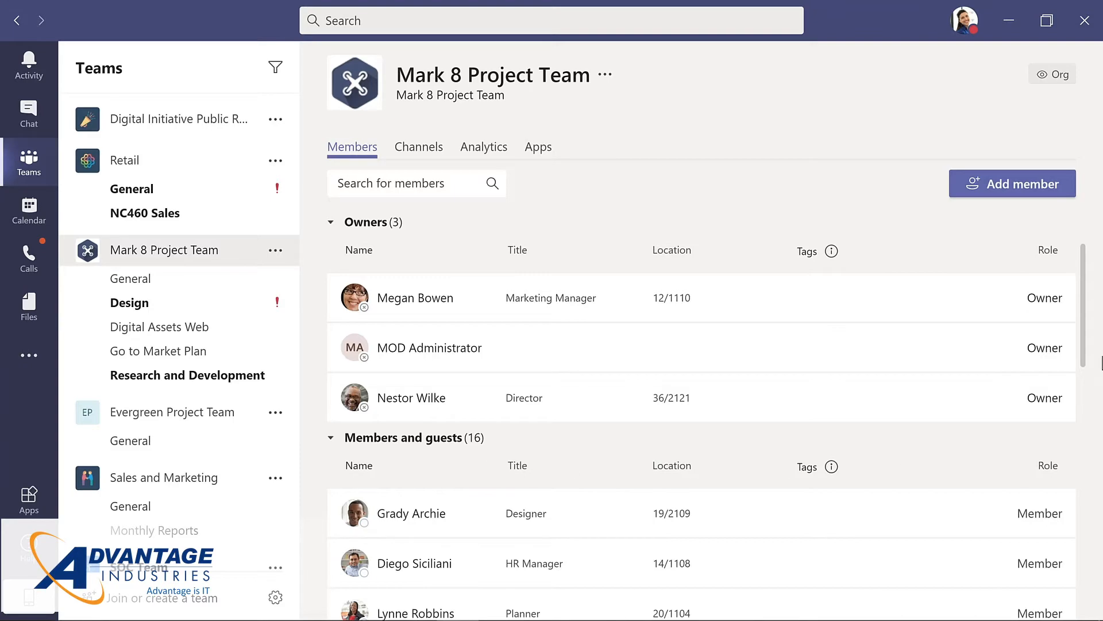
drag(1084, 345, 1092, 620)
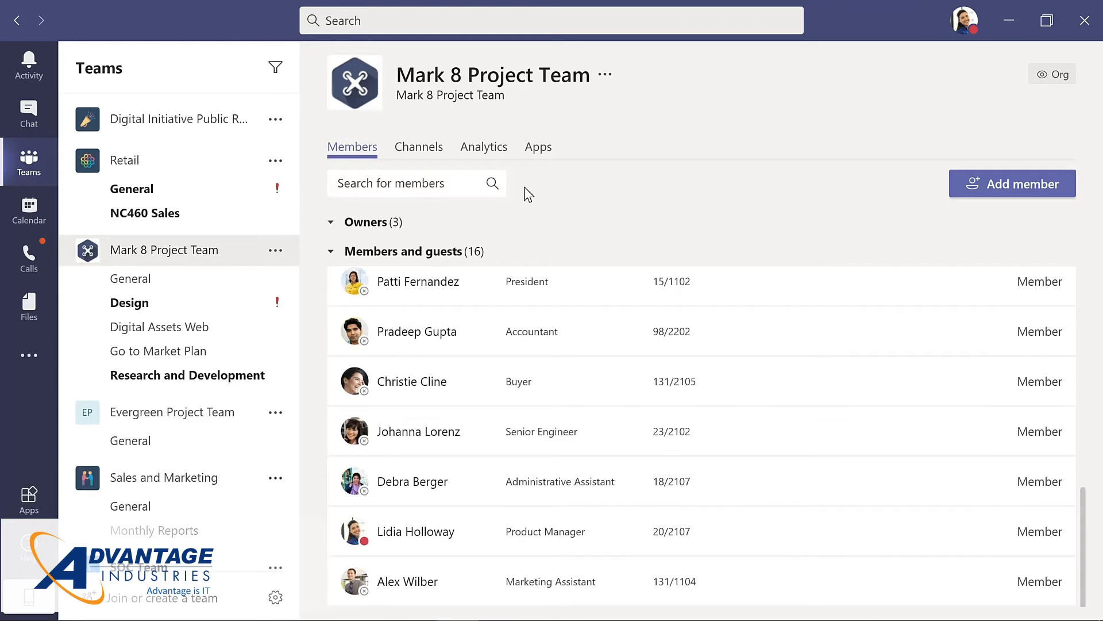
click(420, 153)
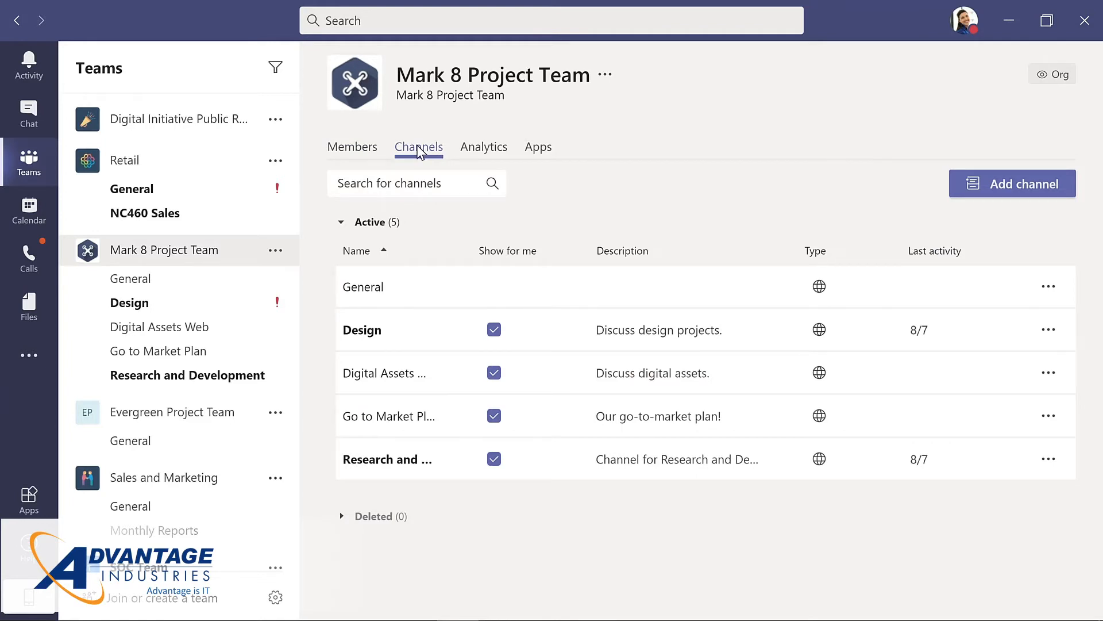
click(484, 151)
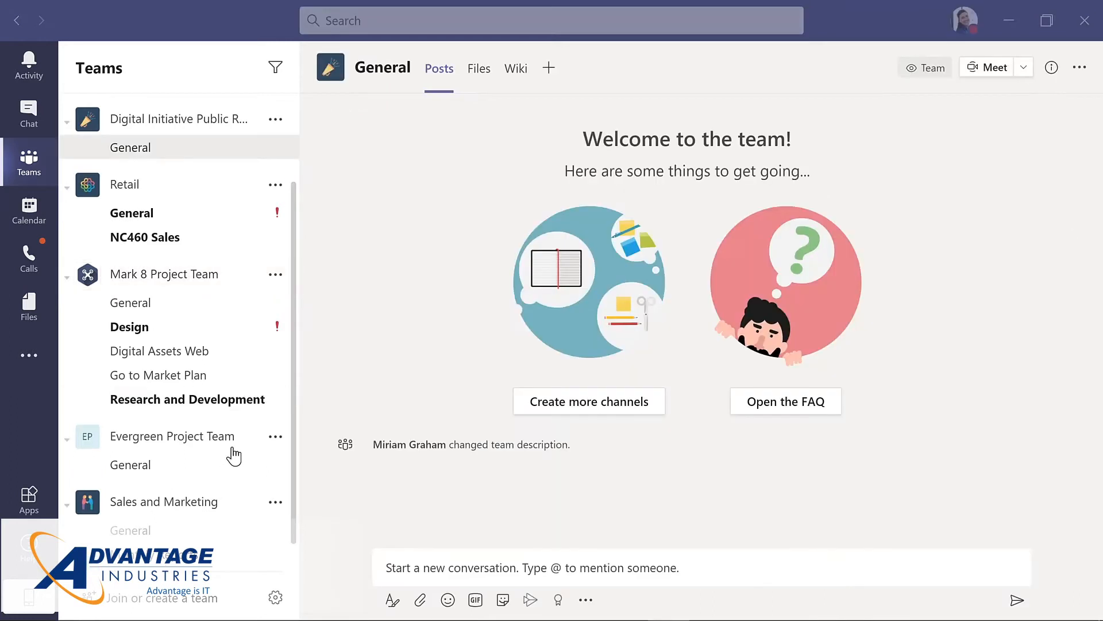
- Add the director to Evergreen Project Team as a member
click(276, 437)
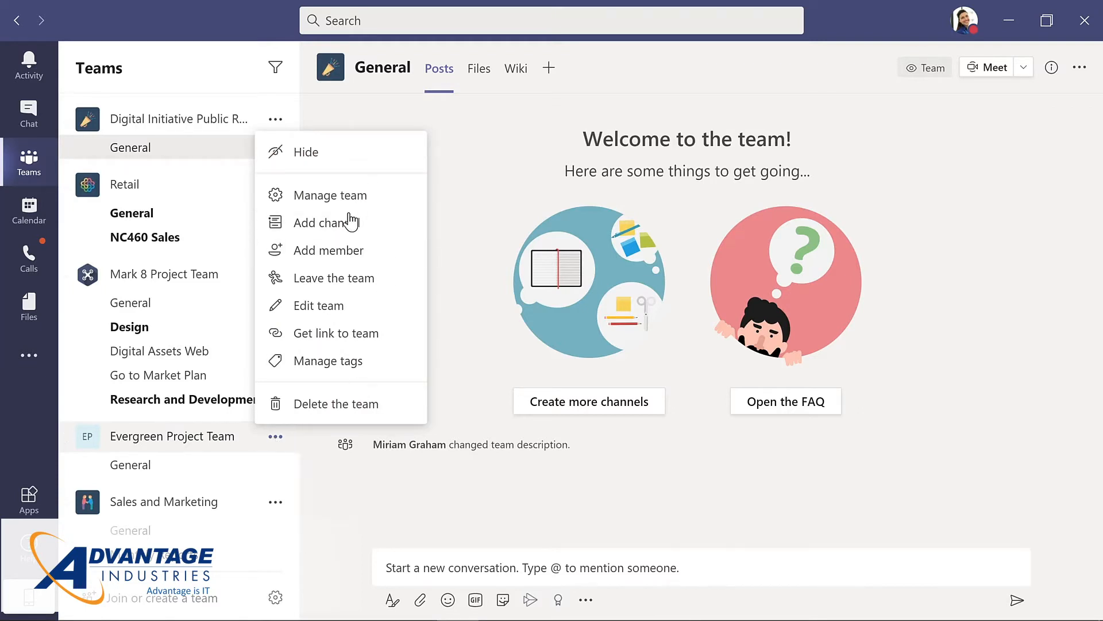
click(325, 253)
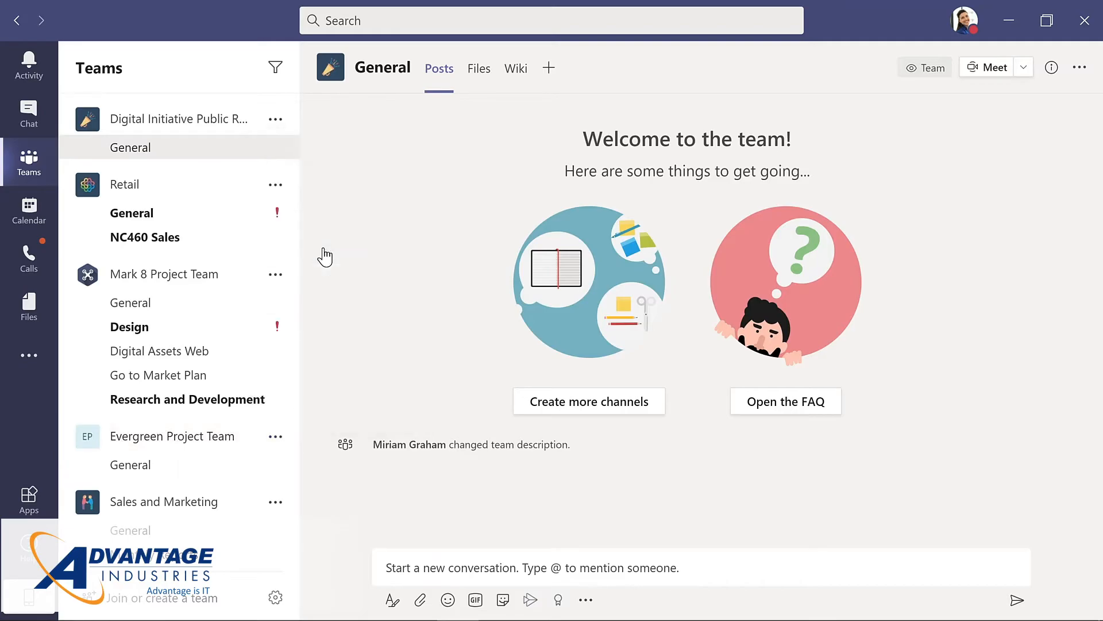
text(nestor)
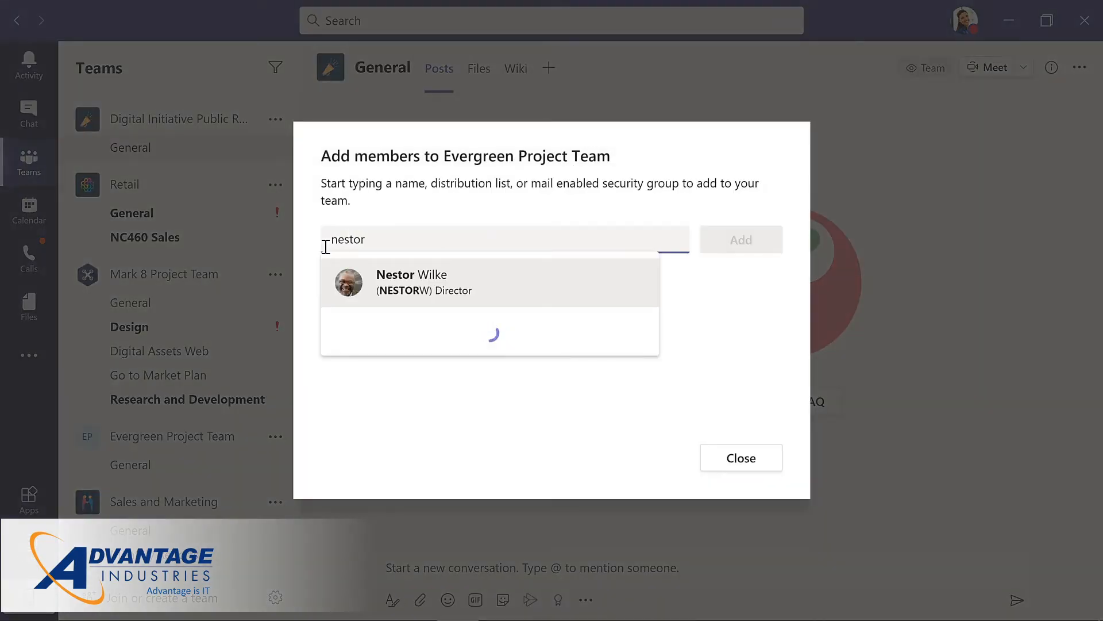
key(Return)
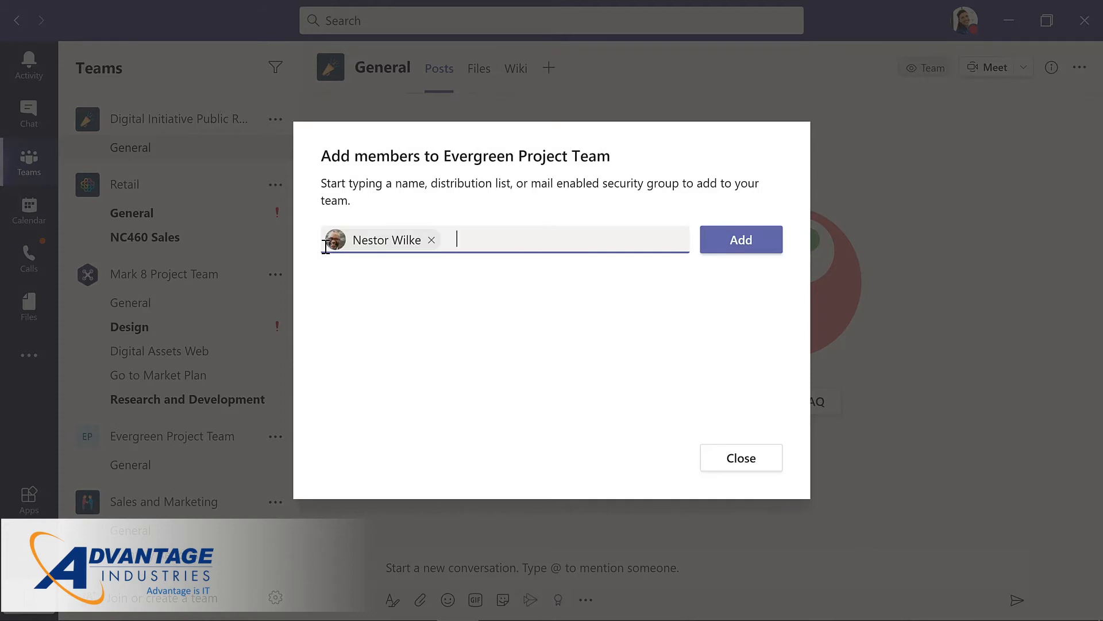
click(747, 241)
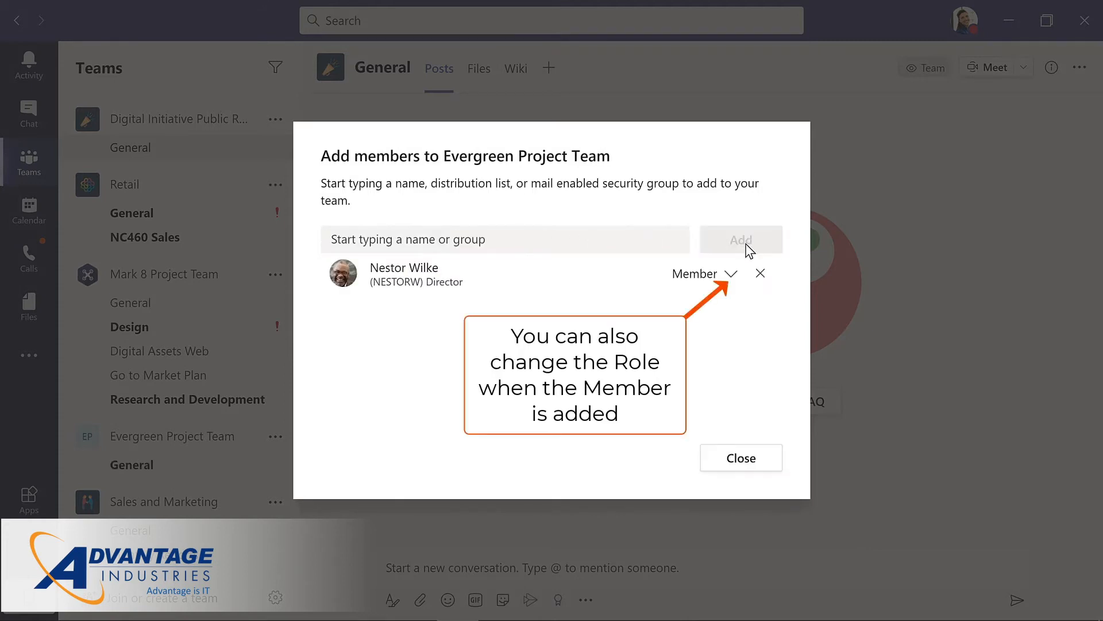
click(740, 452)
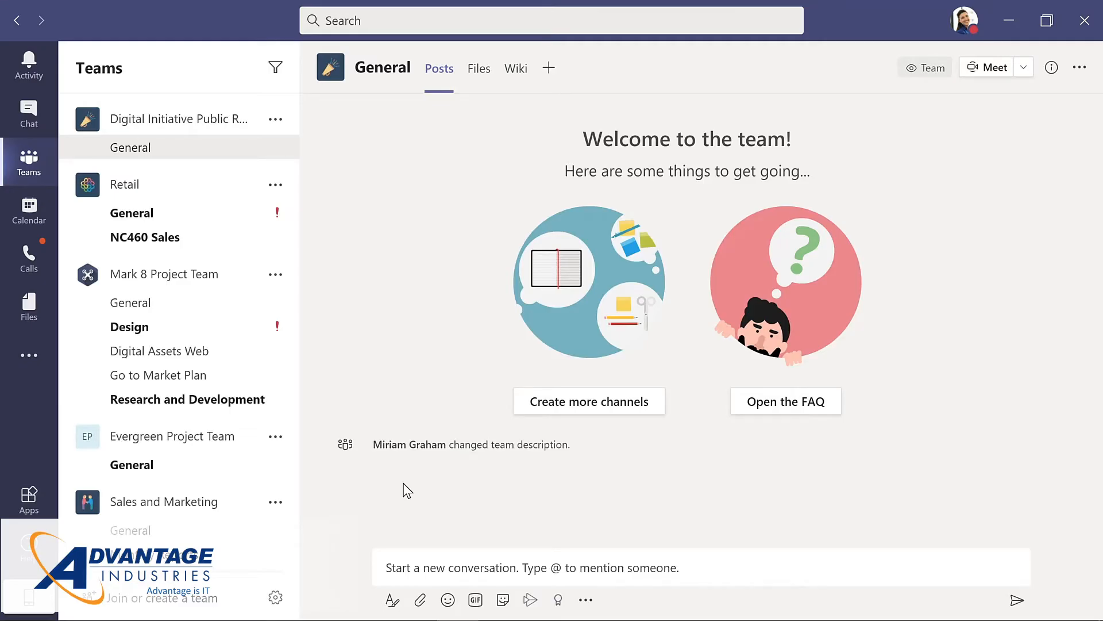
- Change the director's role in Evergreen Project Team to Owner
click(276, 438)
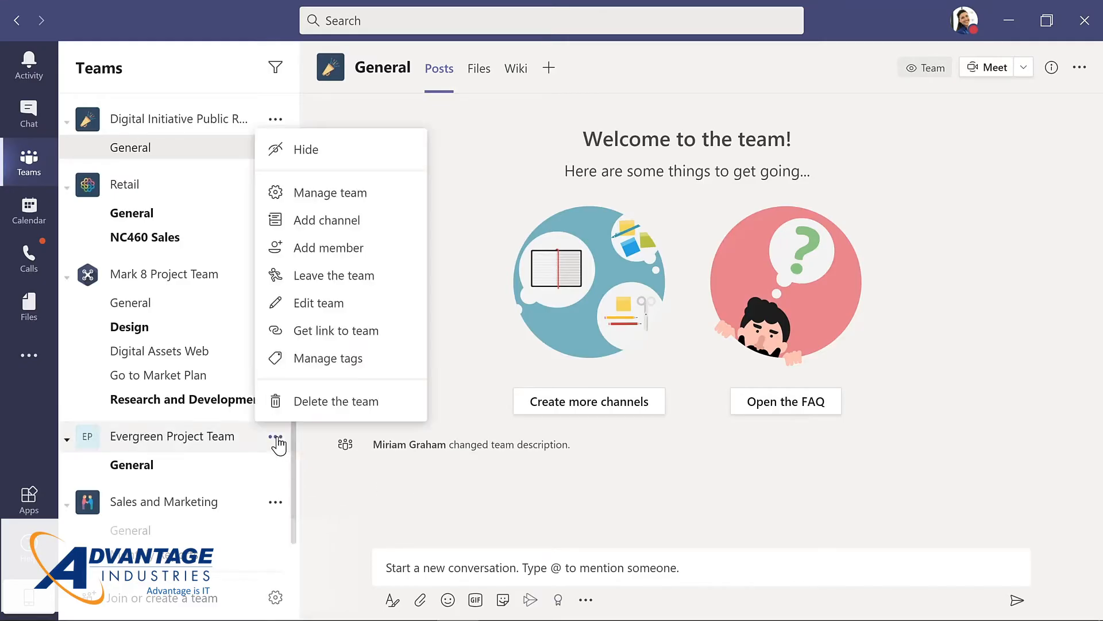
click(339, 194)
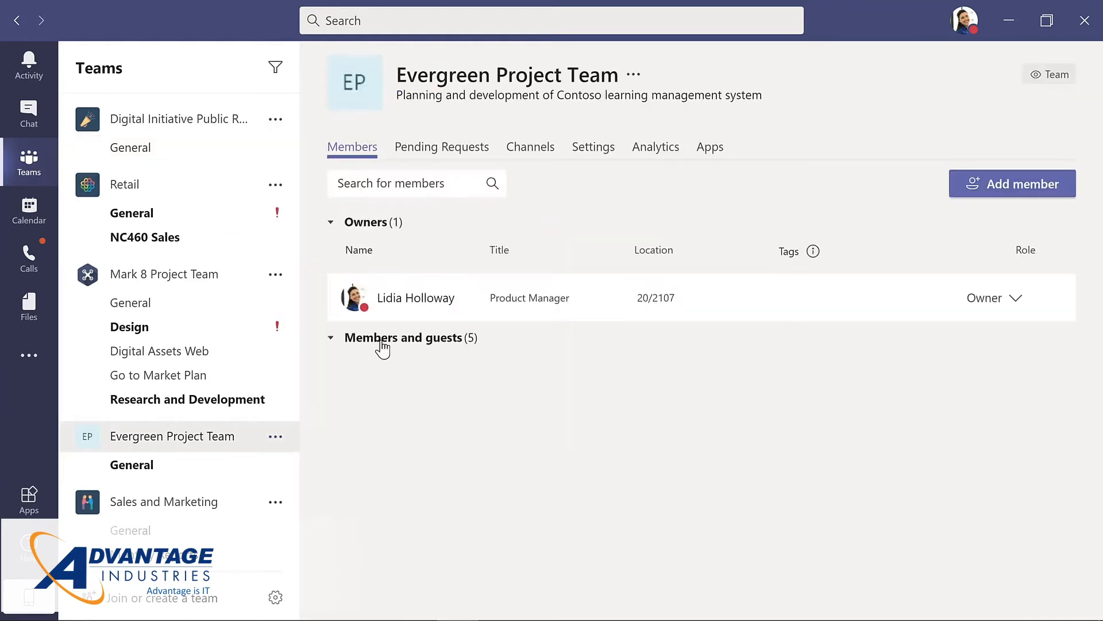
click(381, 341)
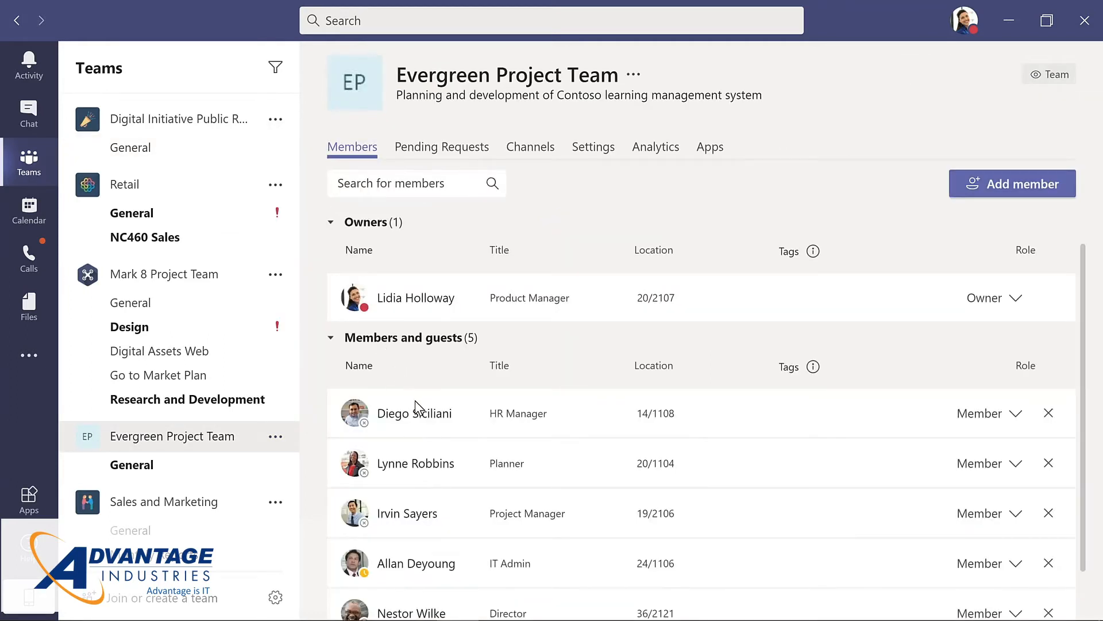
scroll(419, 416, down, 1)
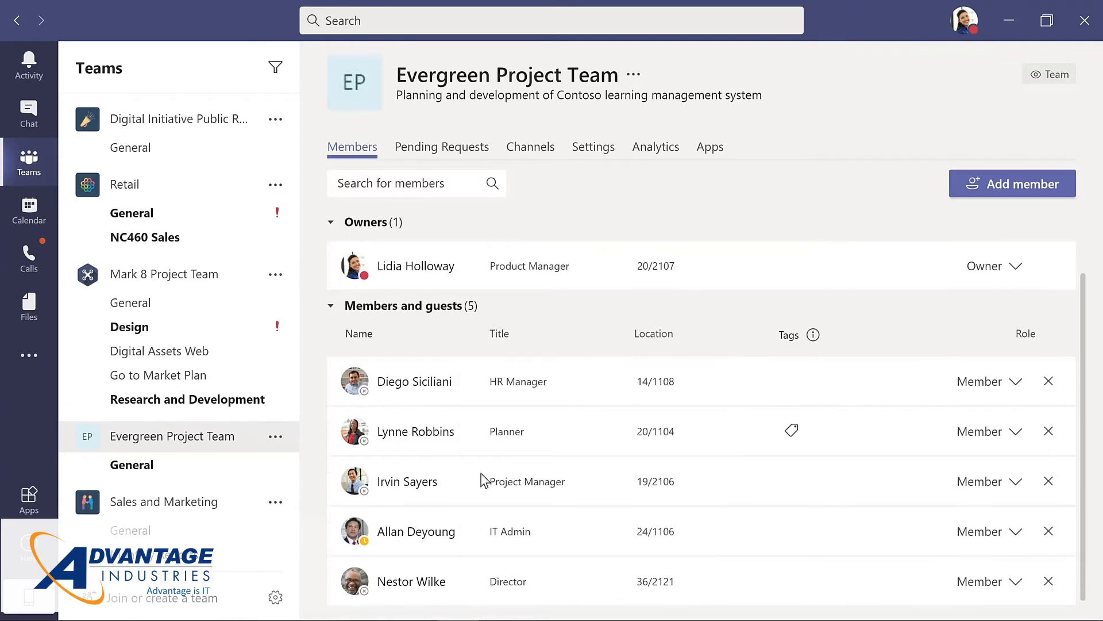
click(1016, 585)
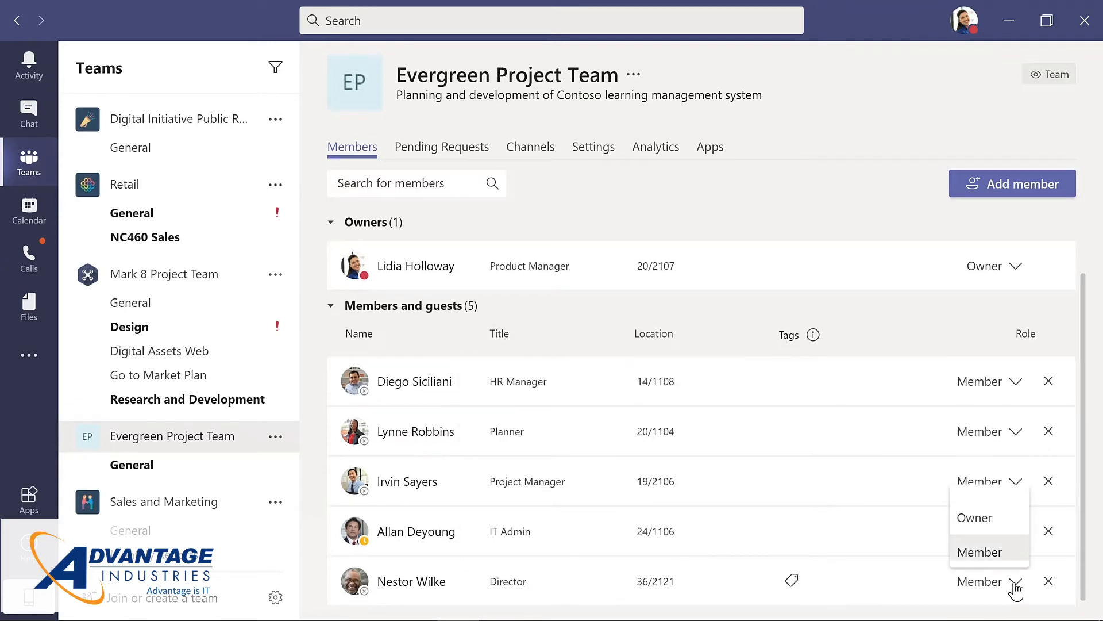
click(982, 519)
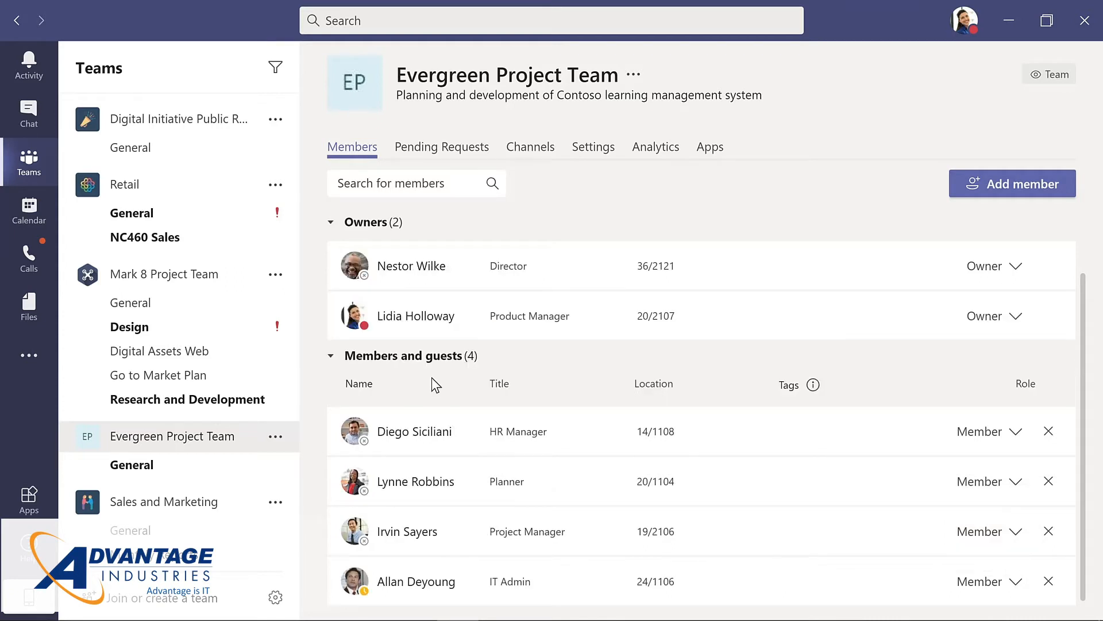
- Start an announcement in Evergreen Project Team's General channel with a headline welcoming the director by first name
click(147, 463)
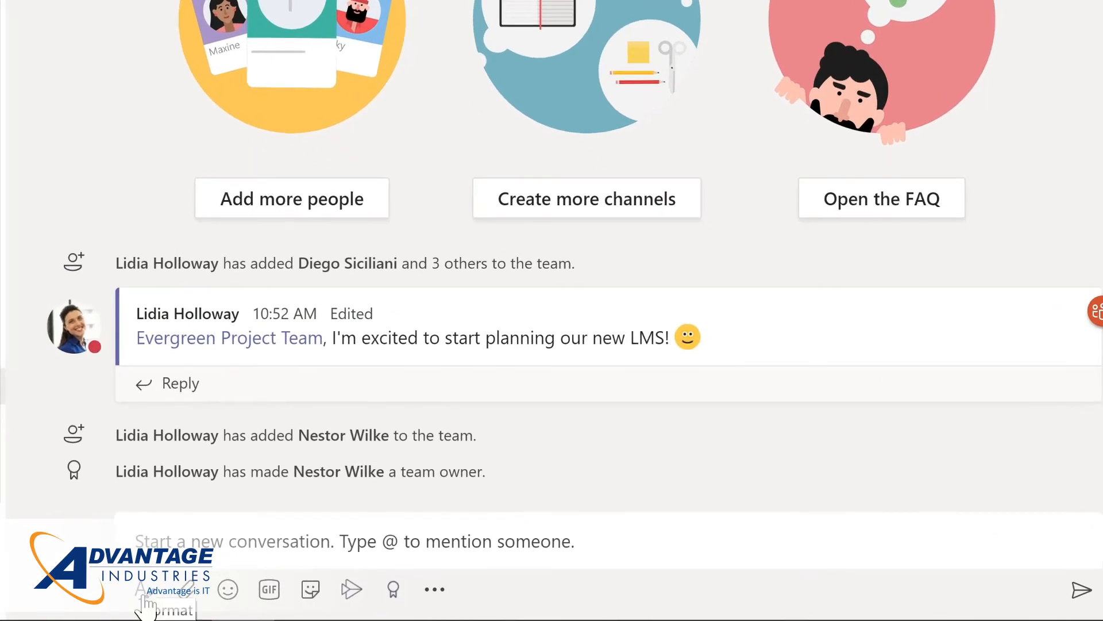
click(143, 596)
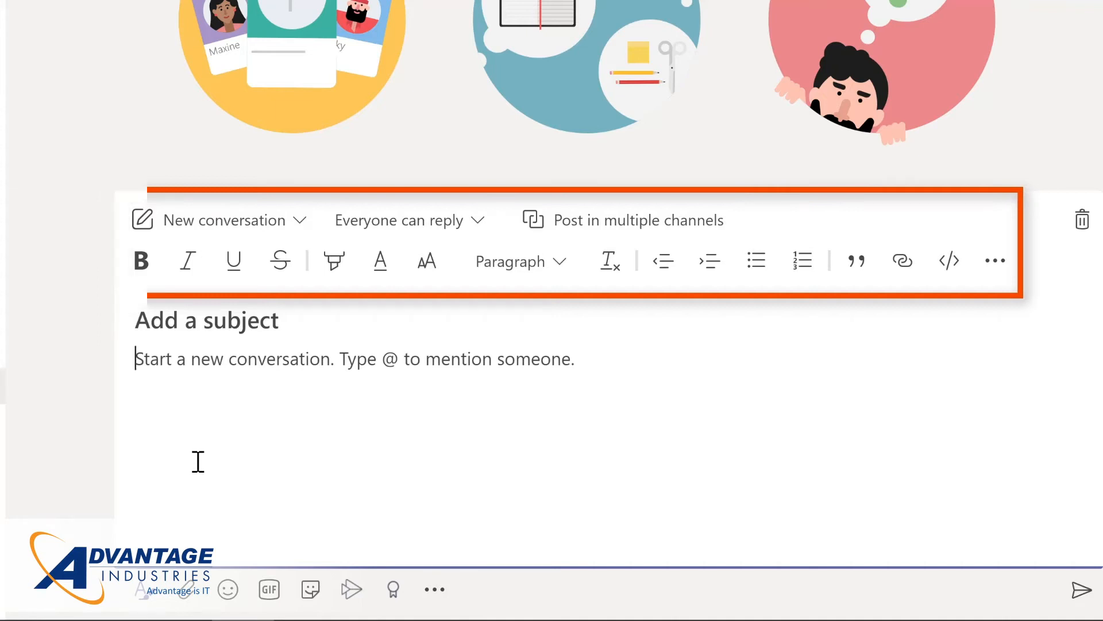
click(301, 221)
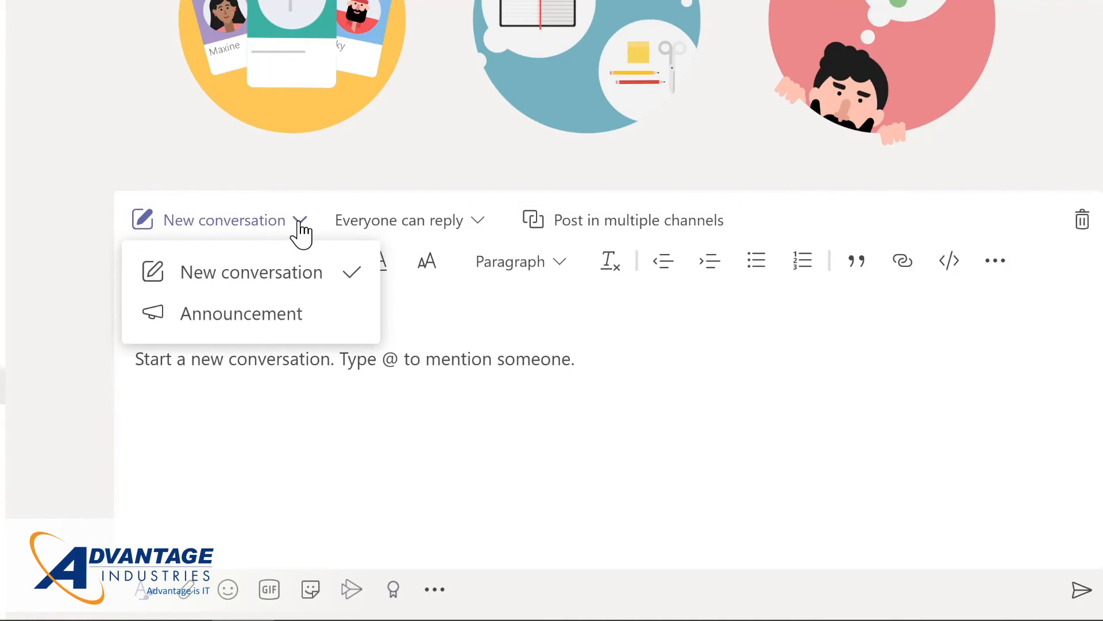
click(255, 314)
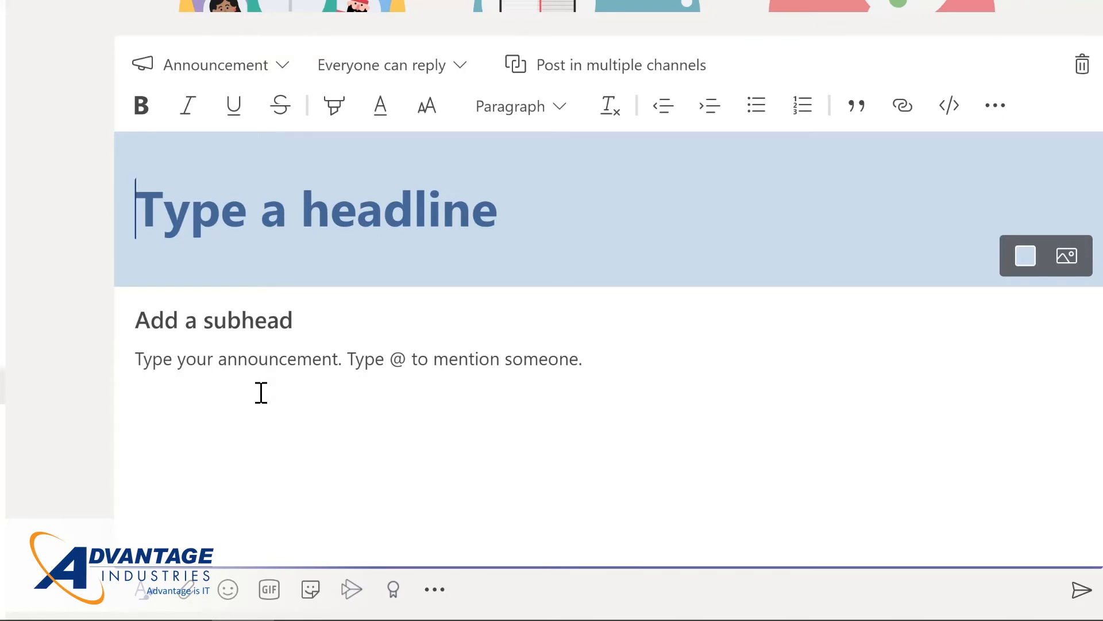
text(Welcome Nestor!)
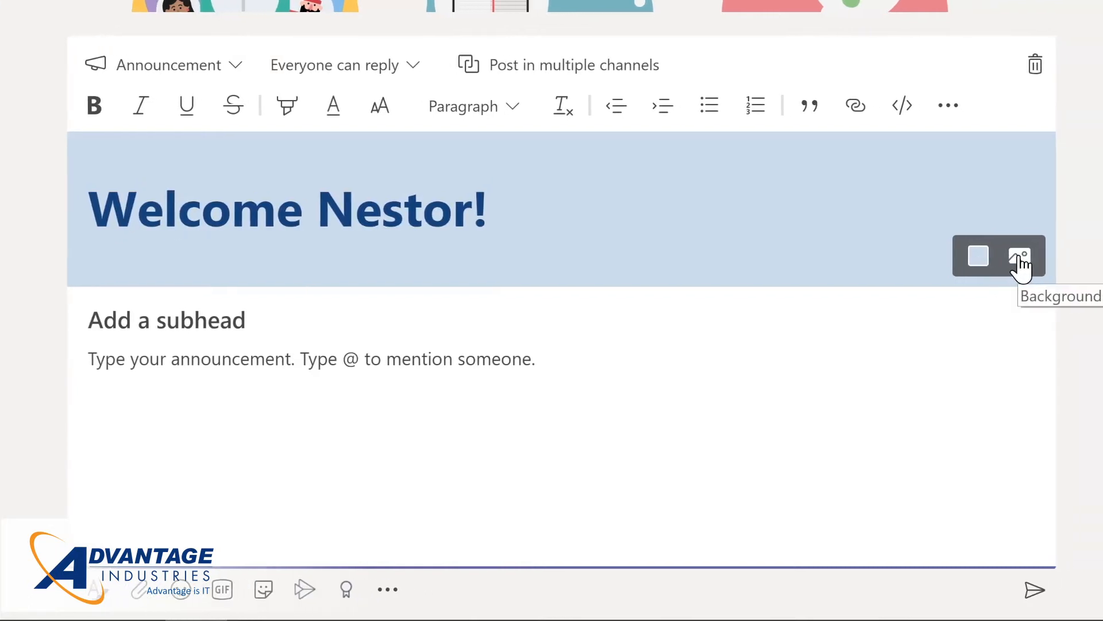
- Give the headline a dark teal background and post the announcement with a subhead and text welcoming the director to Contoso and the LMS planning team
click(965, 258)
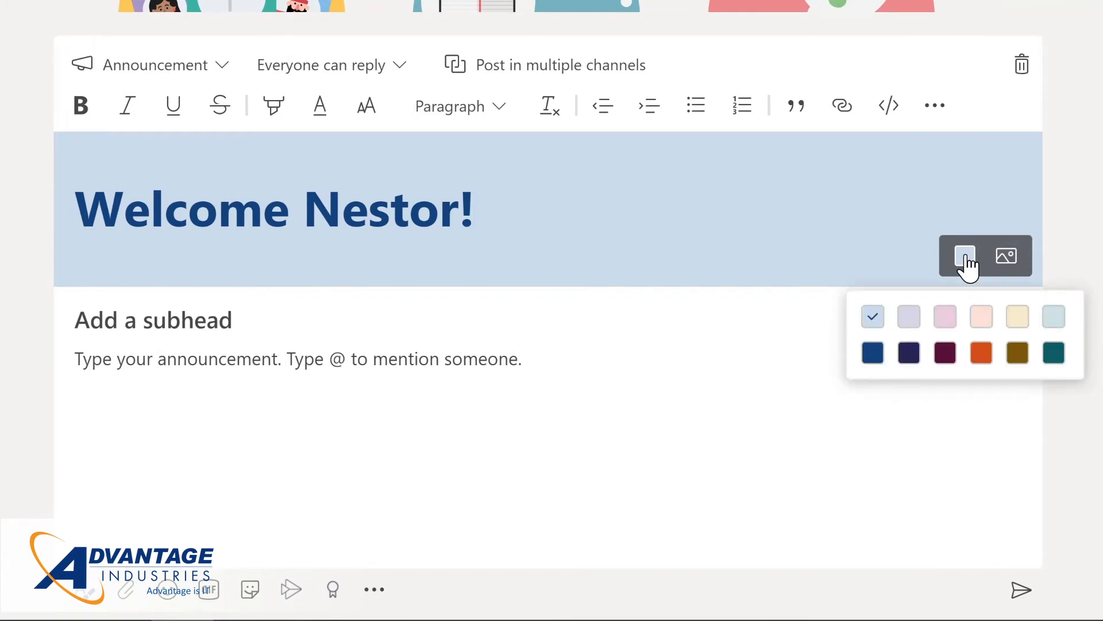
click(1053, 352)
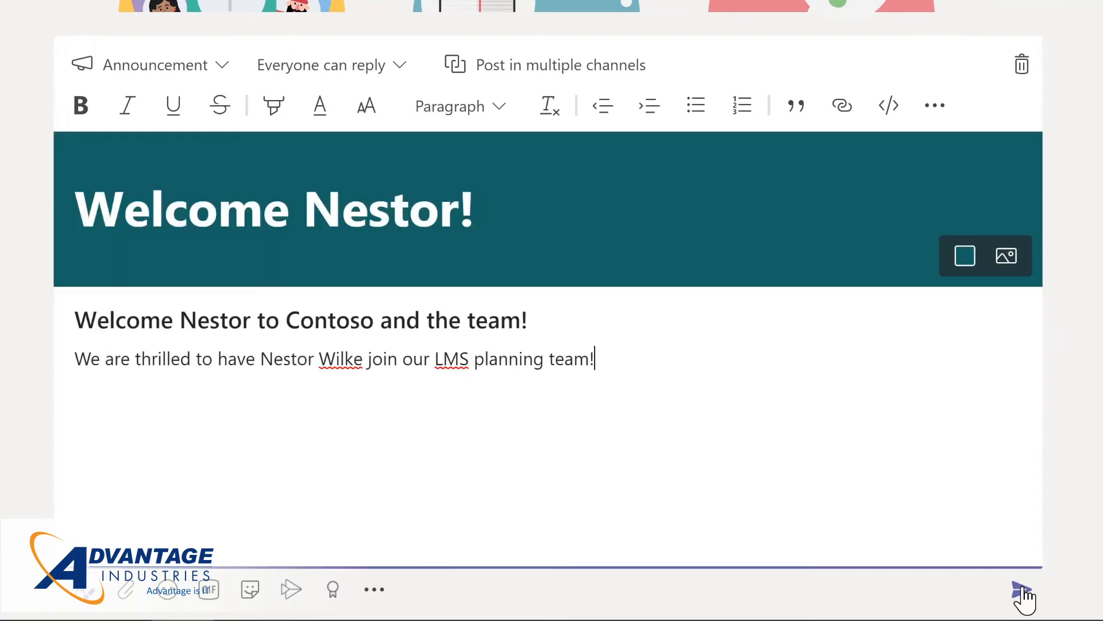
click(1022, 592)
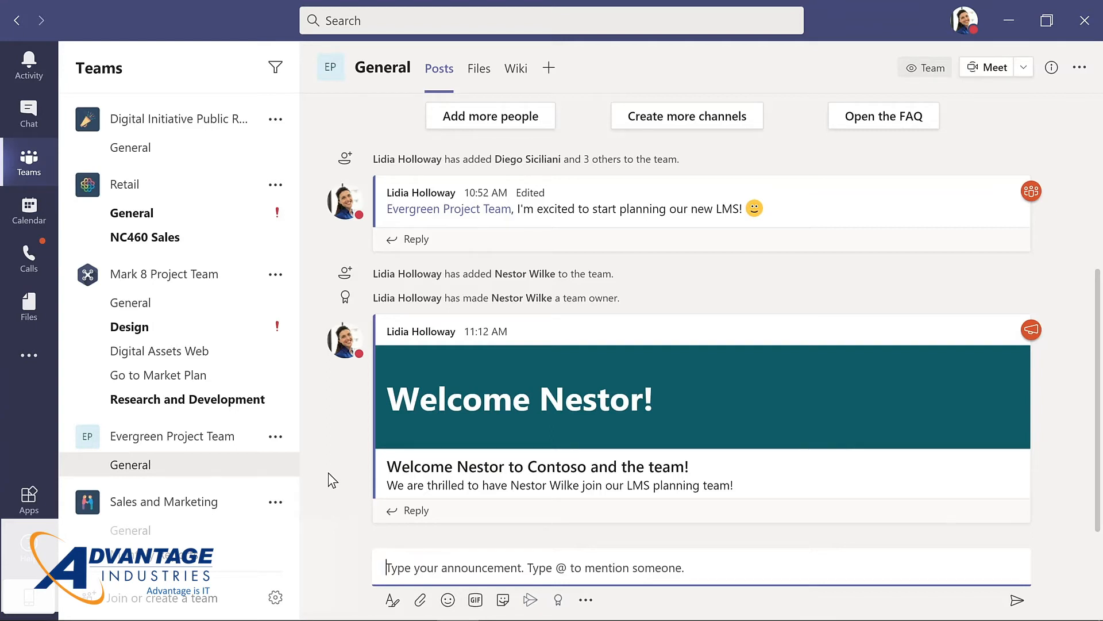
- Start a new channel in Evergreen Project Team named Design with the description "Design and planning of LMS"
click(276, 440)
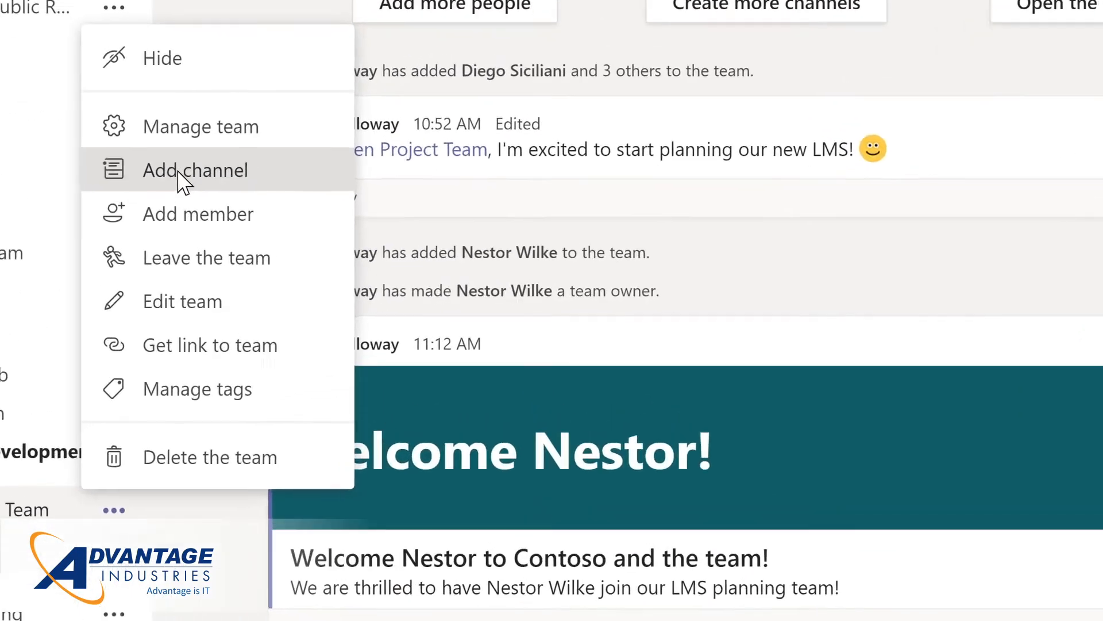
click(310, 224)
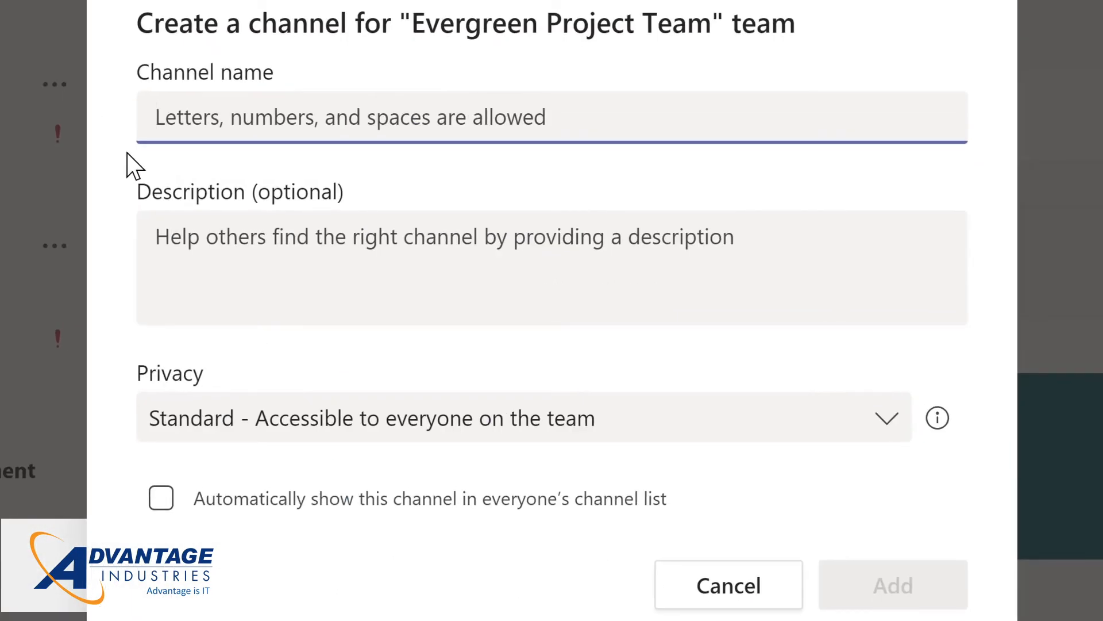
text(D)
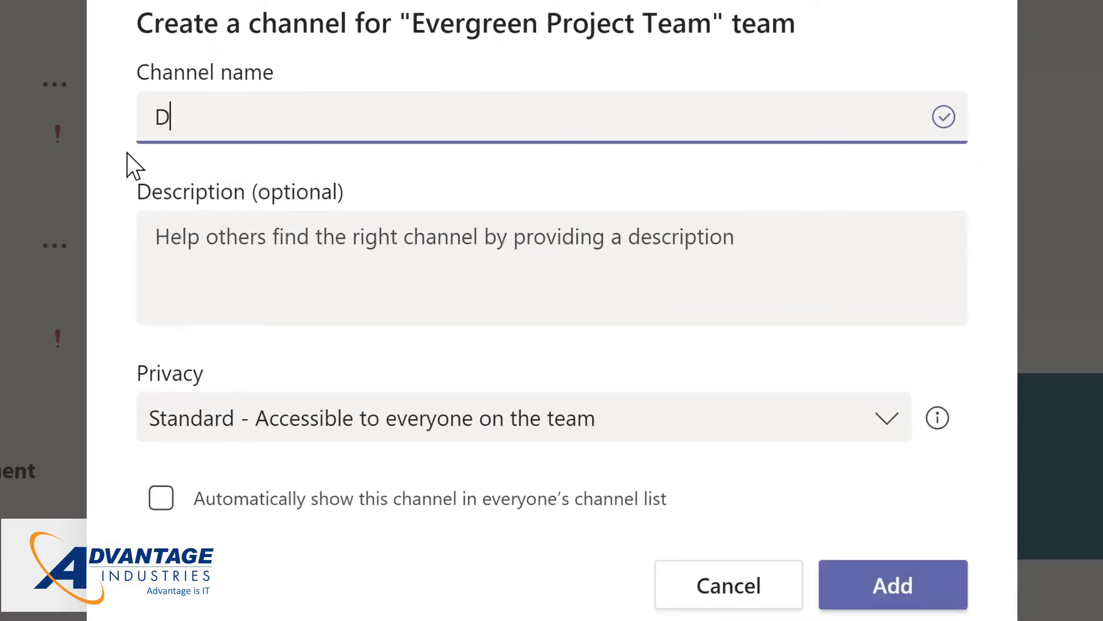
text(esign)
click(172, 234)
text(Design and planning of LMS)
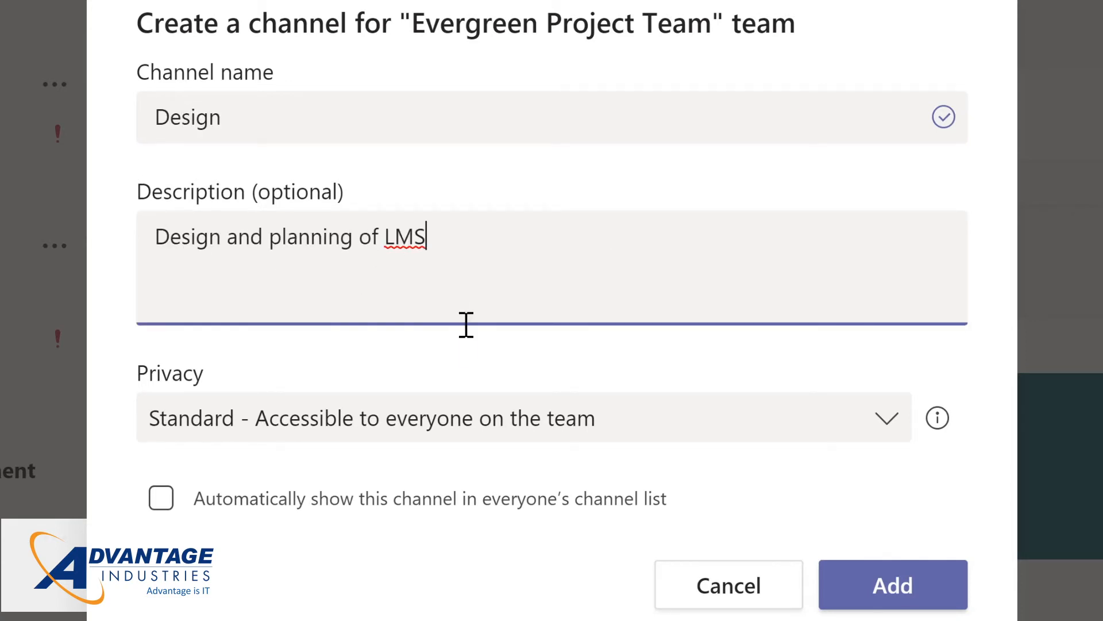
- Keep the channel's privacy at Standard, show it automatically in everyone's channel list, and create the channel
click(890, 425)
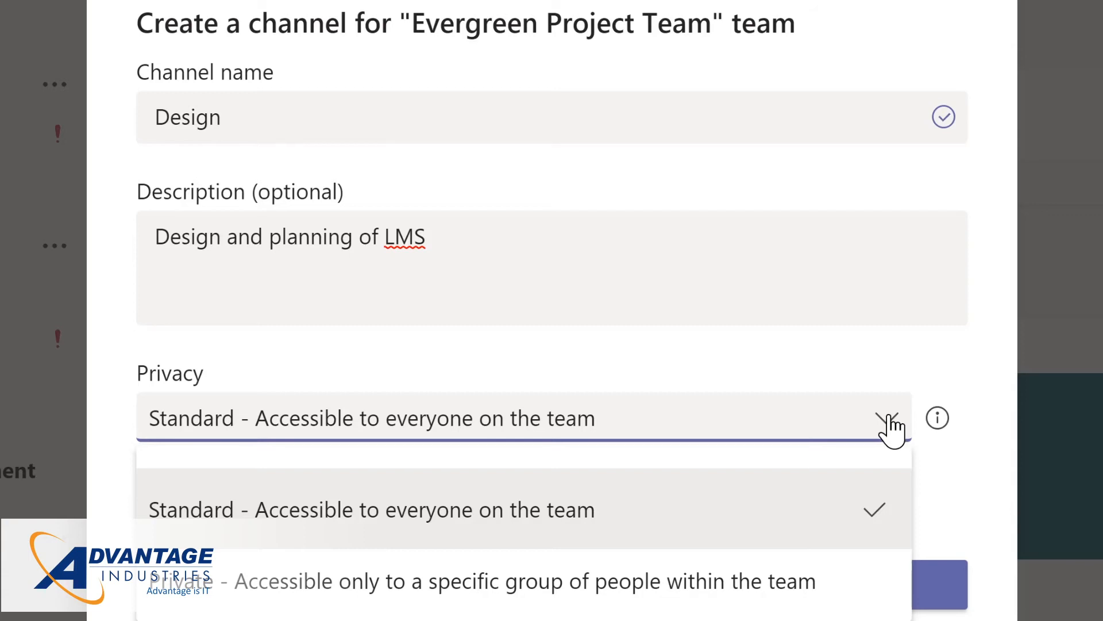
click(842, 359)
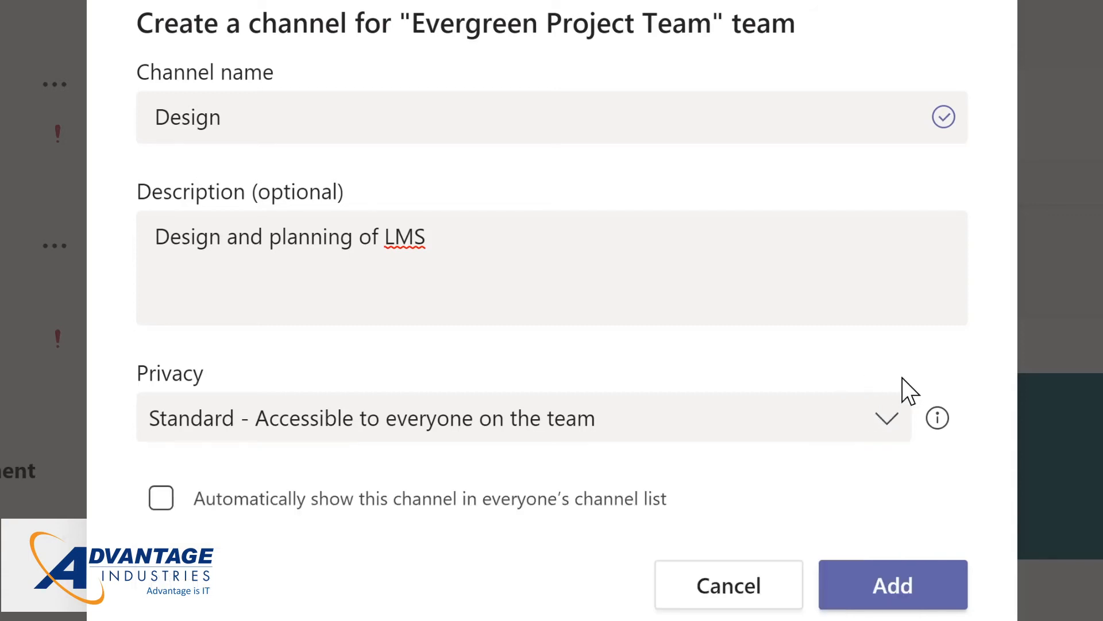
click(160, 498)
click(906, 578)
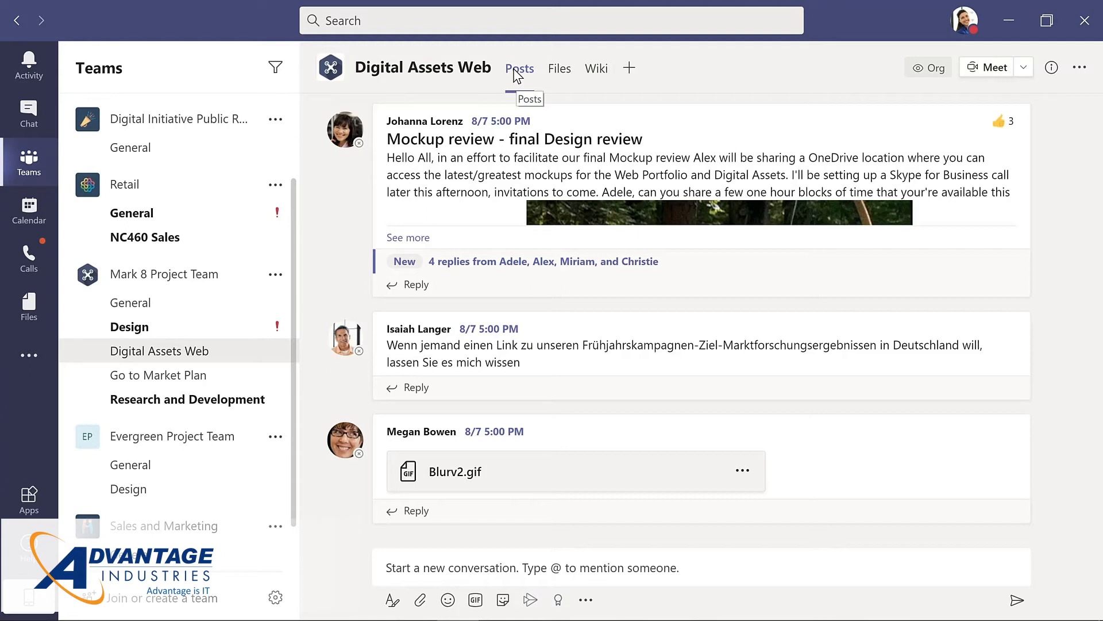
- Look through the Digital Assets Web channel's files and examine the ways to open Product Launch.pptx
click(561, 71)
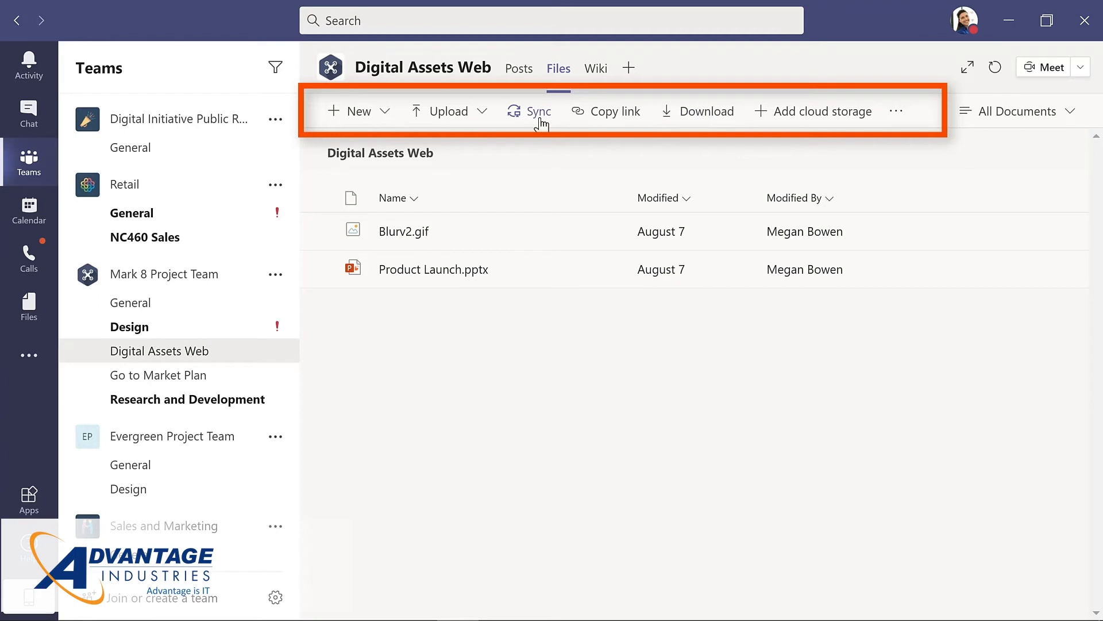
click(605, 271)
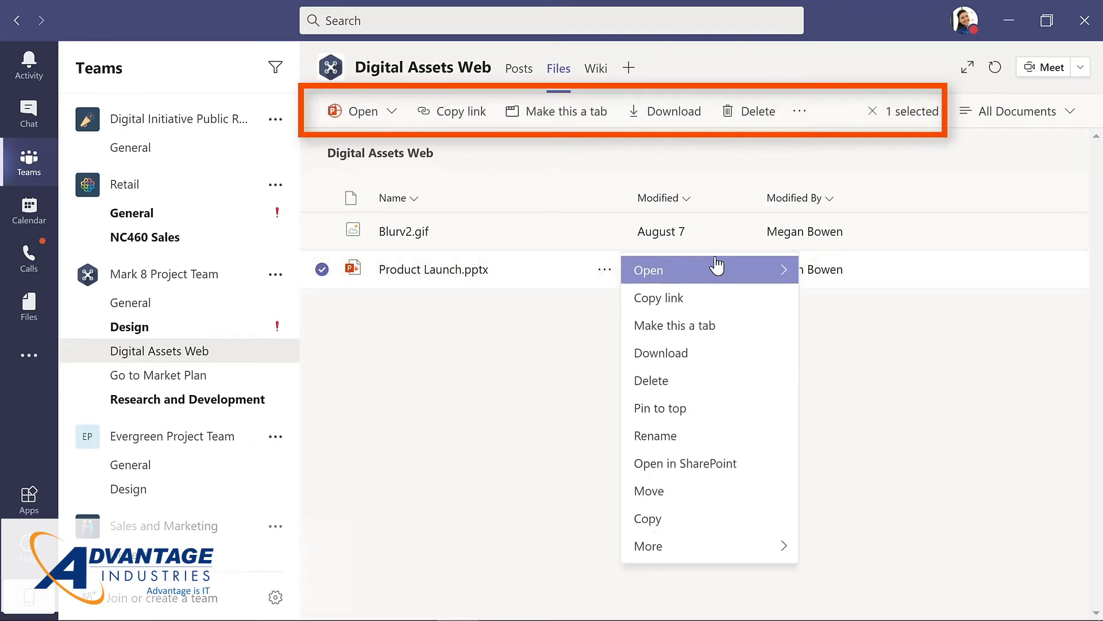
click(783, 275)
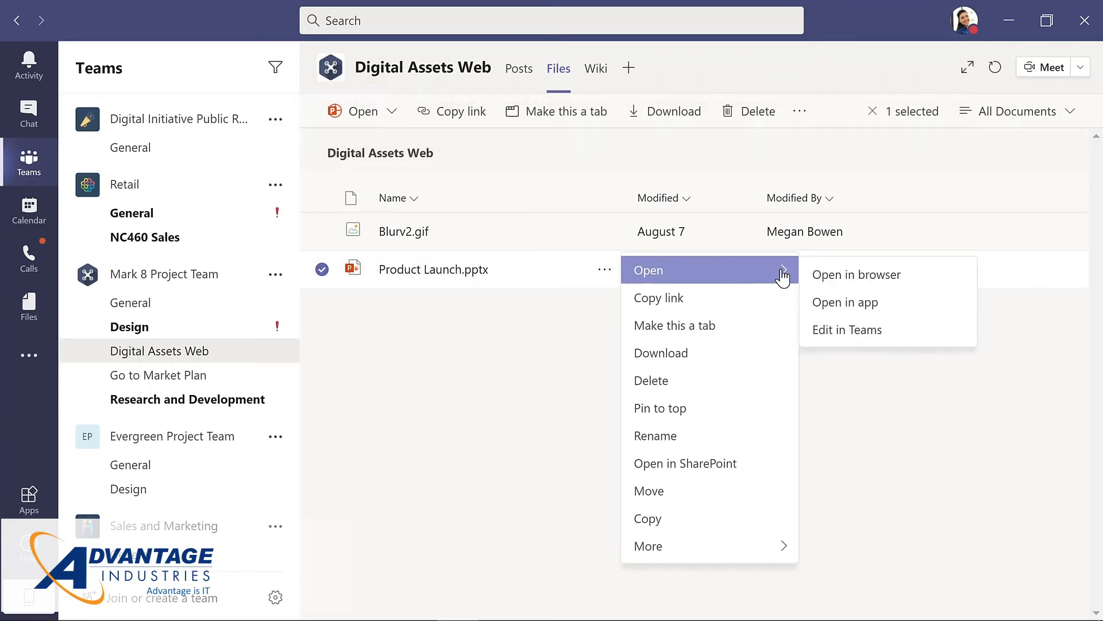
click(589, 146)
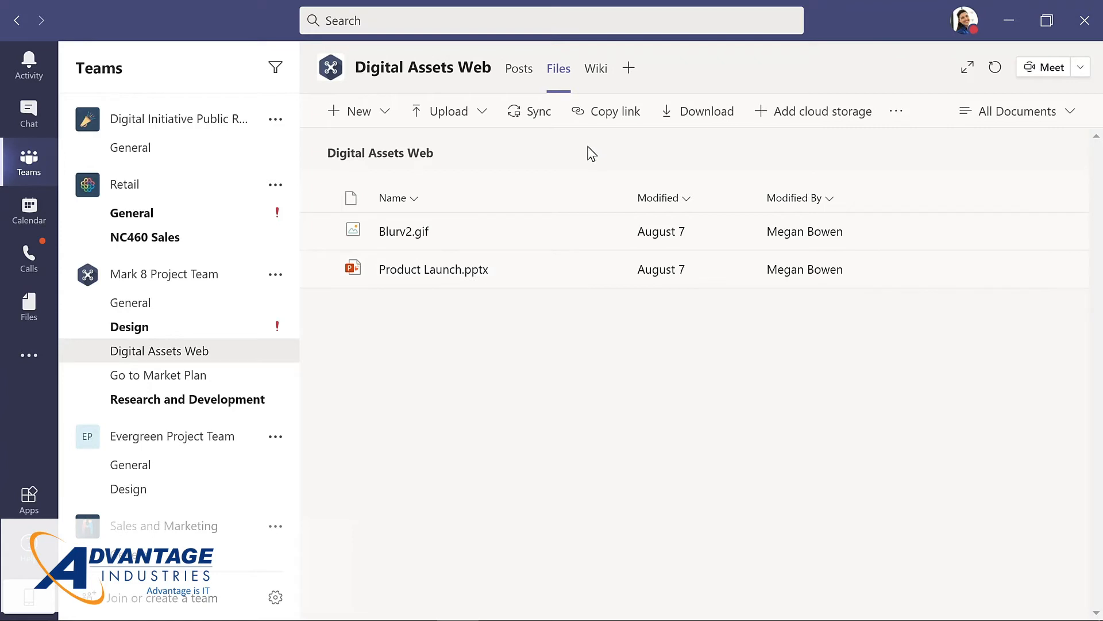
- View the Digital Assets Web wiki, plus Usability Priorities and the choices for adding content in Mark 8 Project Team's Design channel
click(595, 72)
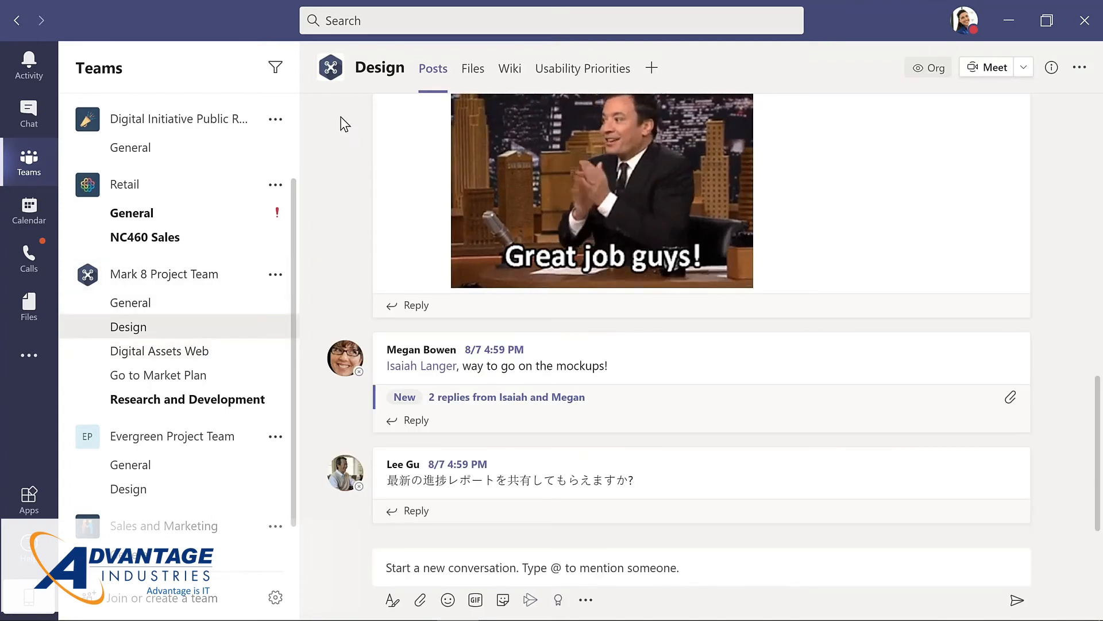
click(581, 72)
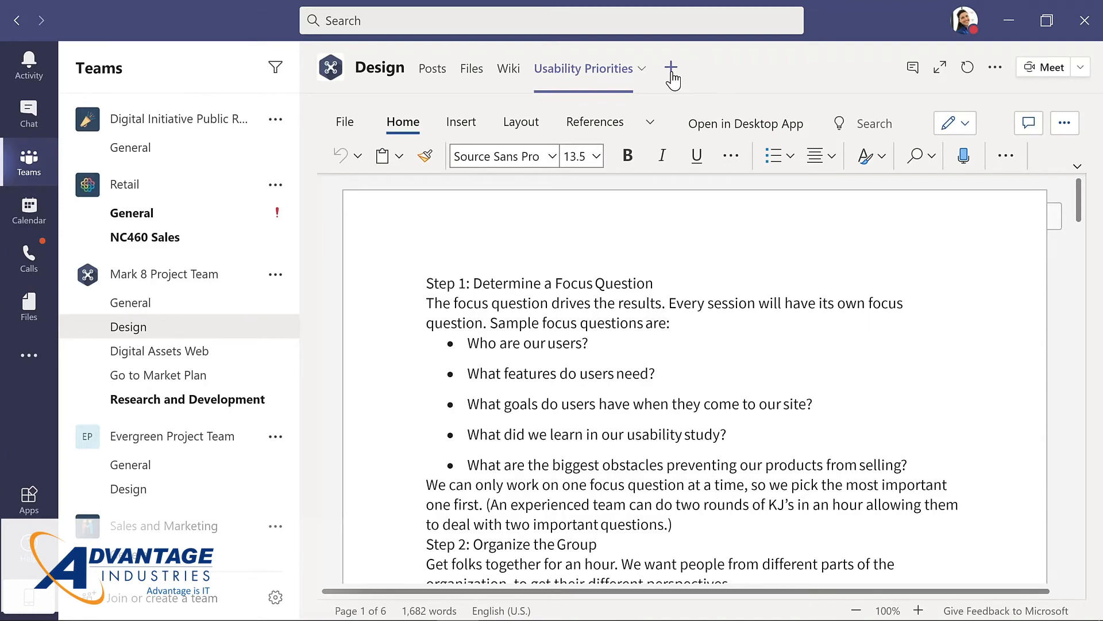
click(672, 74)
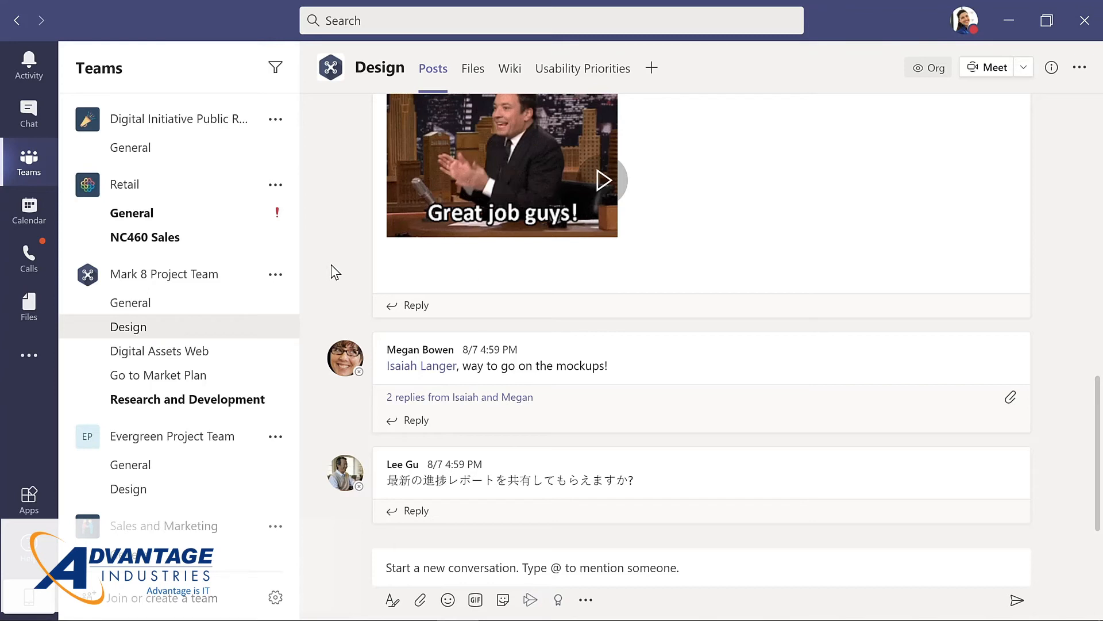
- Reply "Great job with a tight deadline!" to the post praising the mockups in Mark 8 Project Team's Design channel
click(415, 424)
text(Great job with)
text(a )
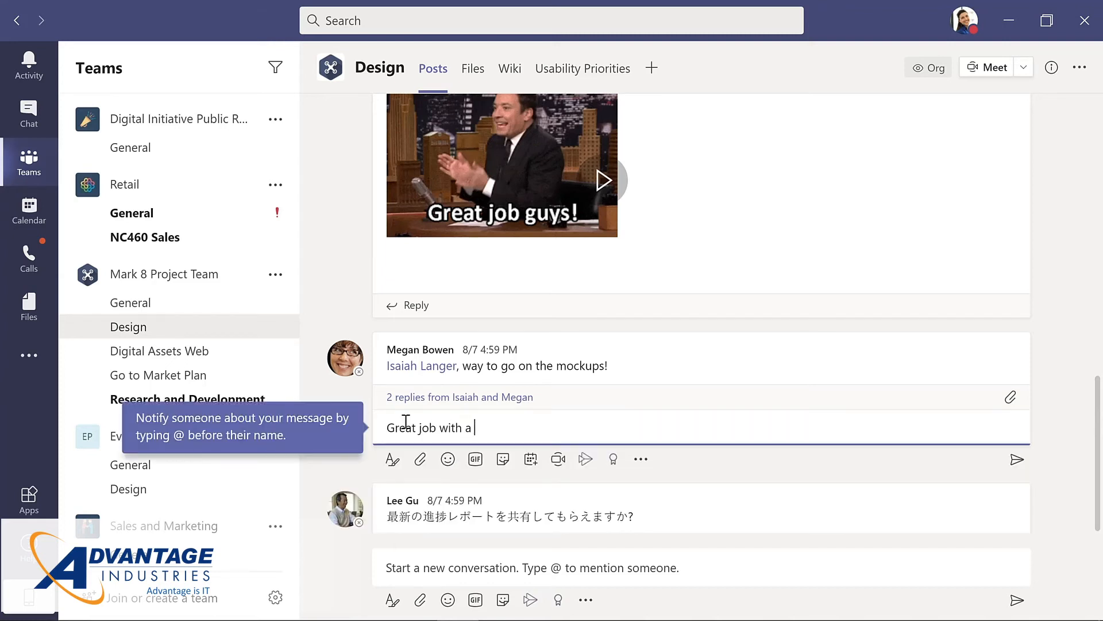
text(tight deadline!)
key(Return)
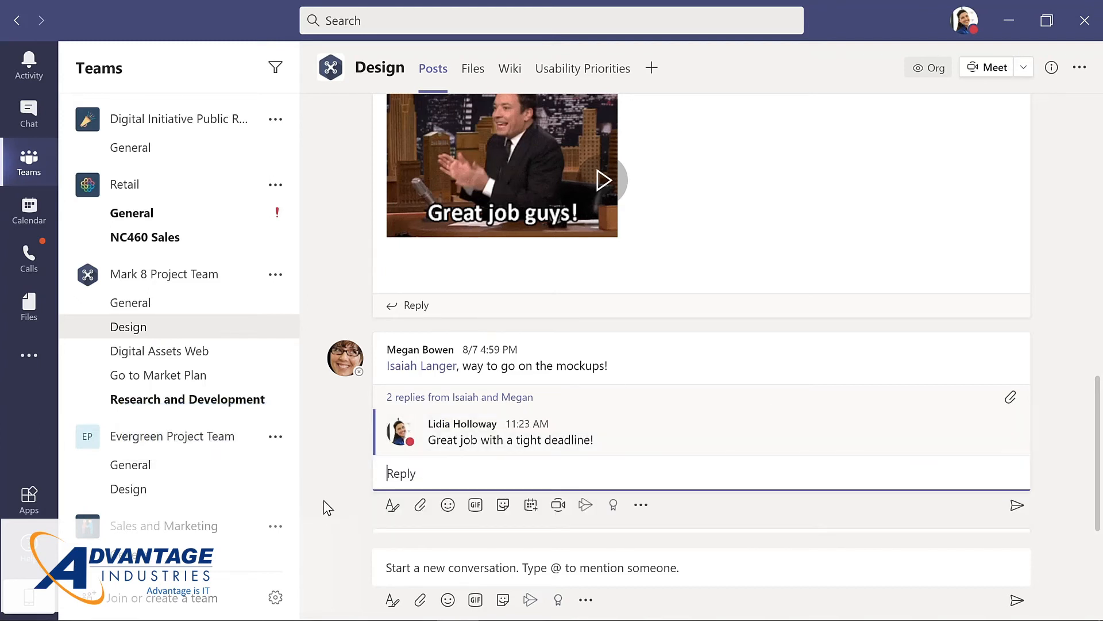
- Attach Contoso Marketing Principles-2021.pptx from the computer to a new conversation in the Design channel
click(397, 571)
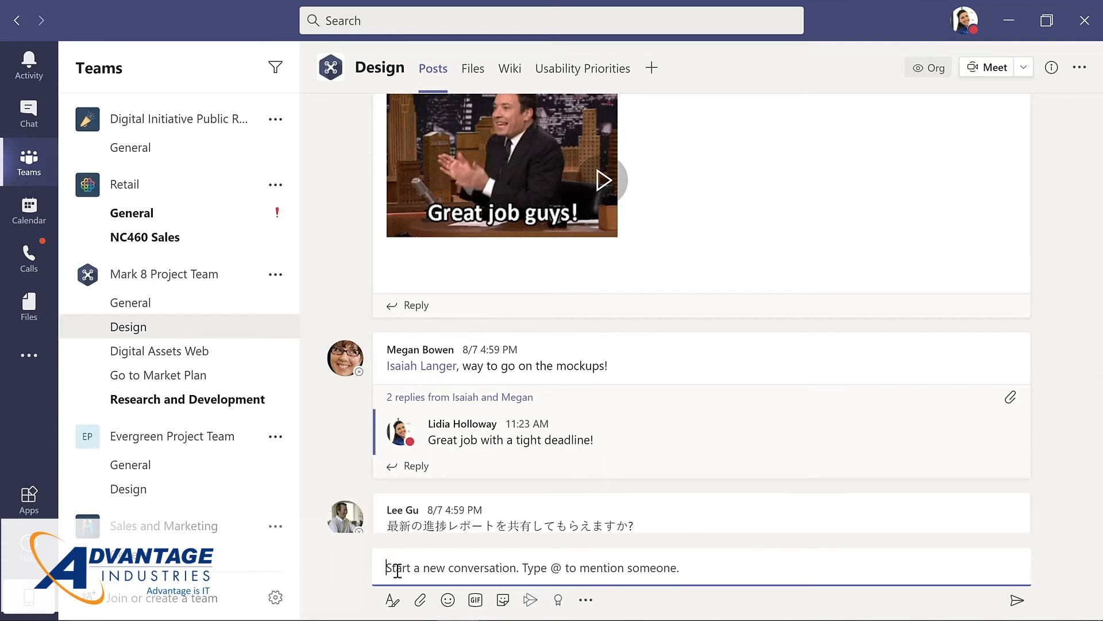
click(420, 601)
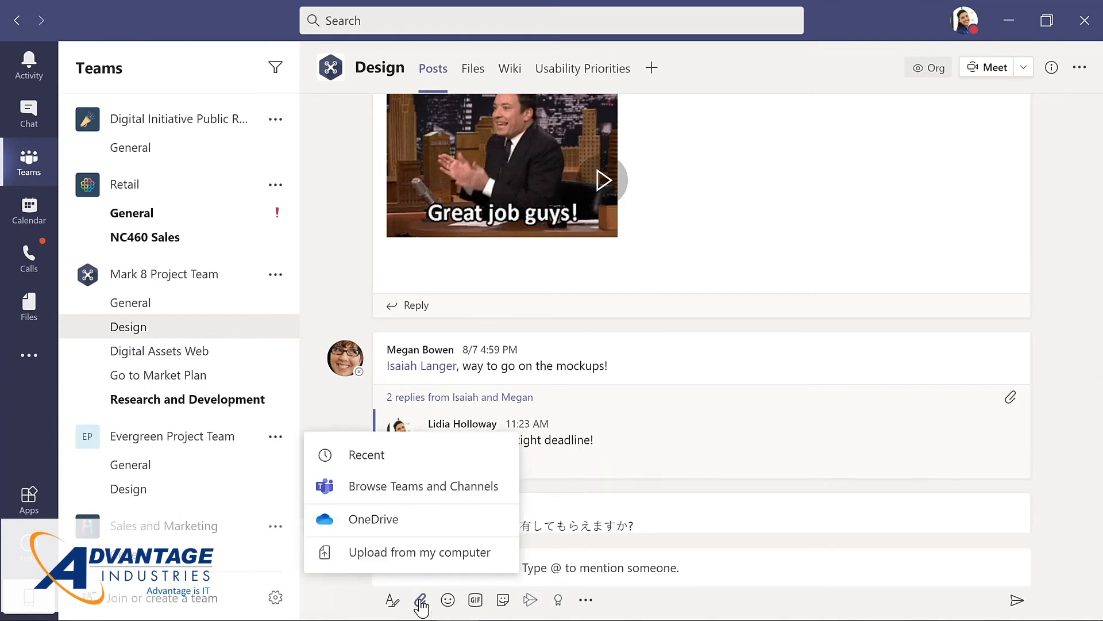
click(419, 553)
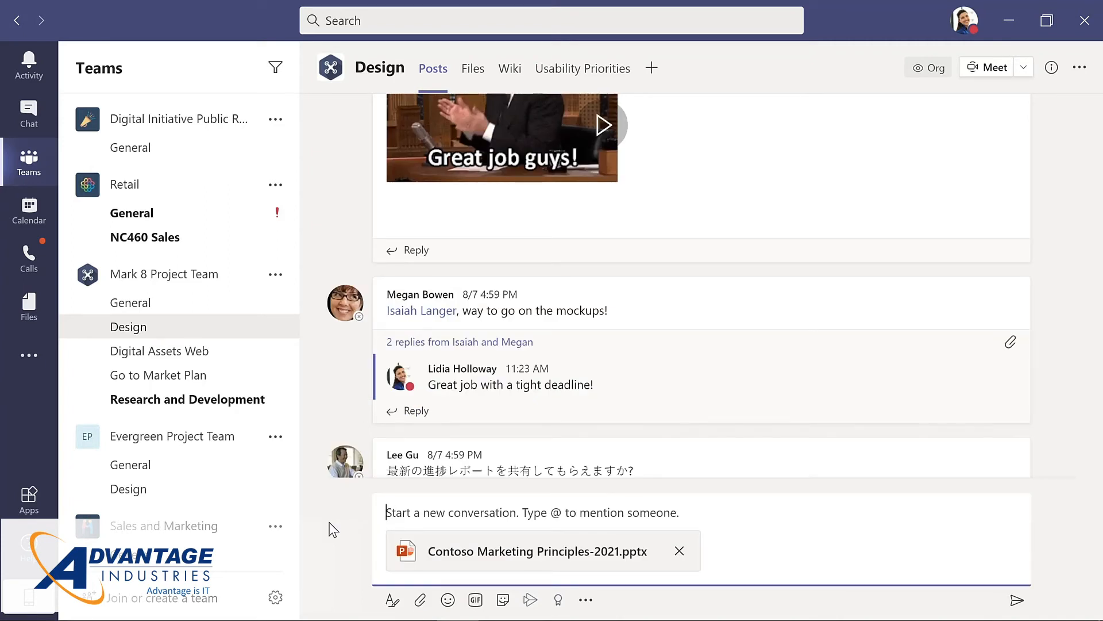
- Mention the Design channel, add ", please review this presentation for our upcoming meeting." and post the message
text(@)
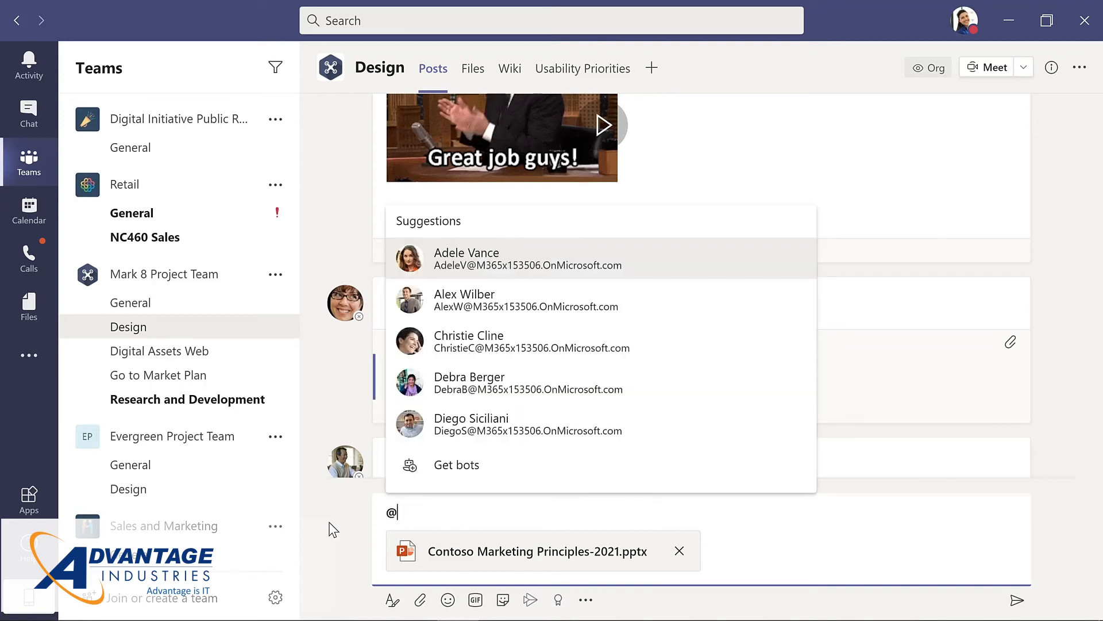
text(chann)
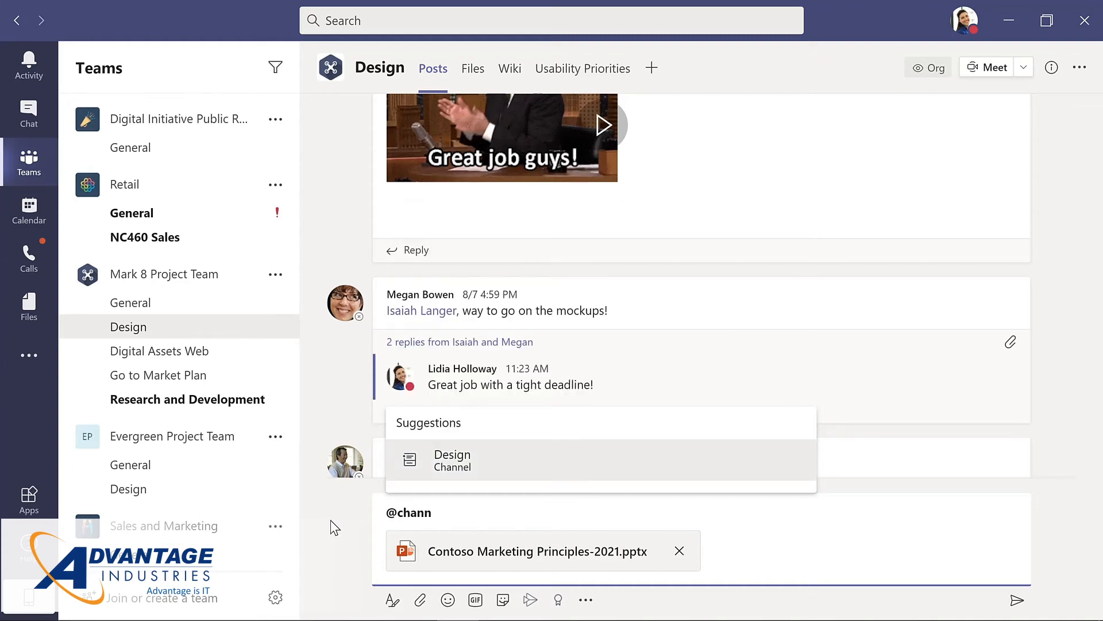
click(468, 471)
text(, please review this presentation for our upcoming meeting.)
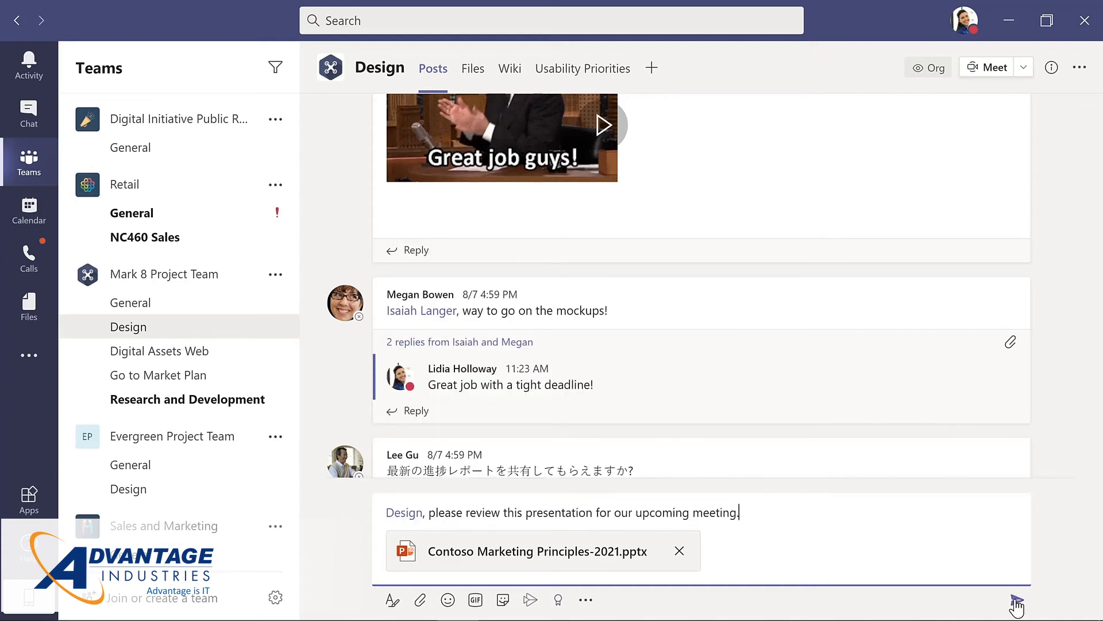
click(1017, 600)
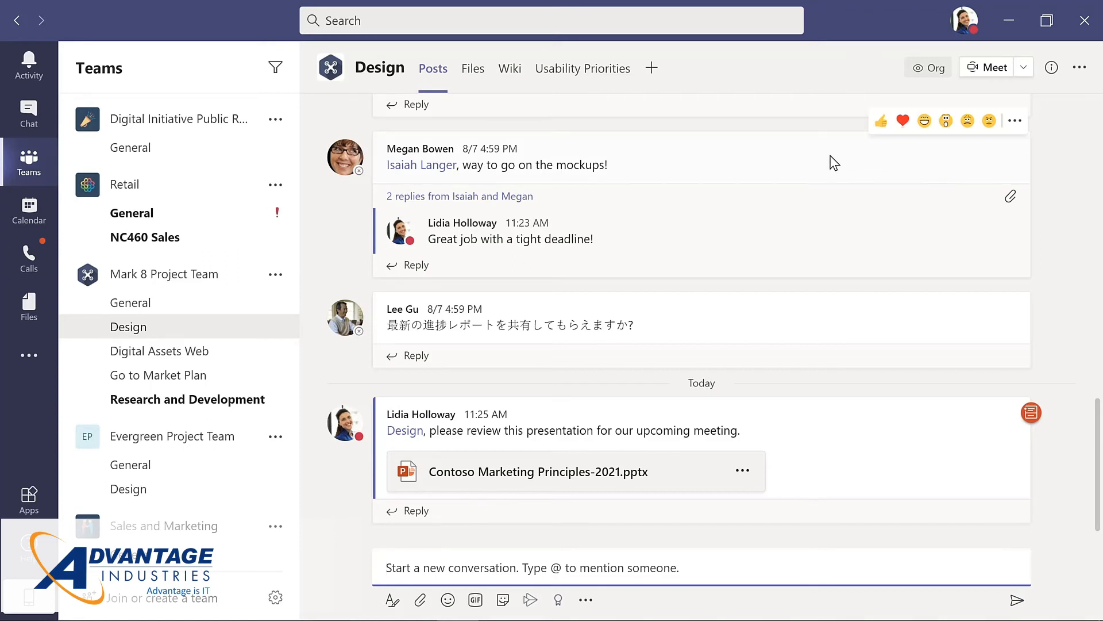
- React with a heart to the post praising the mockups and view the further actions available for it
click(903, 121)
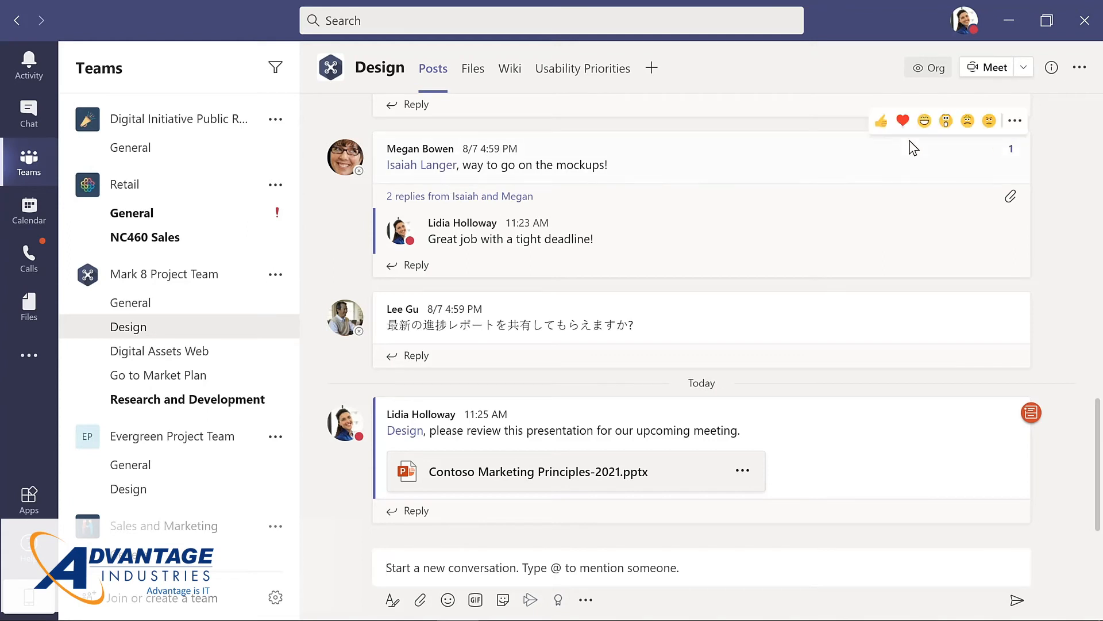
click(1015, 123)
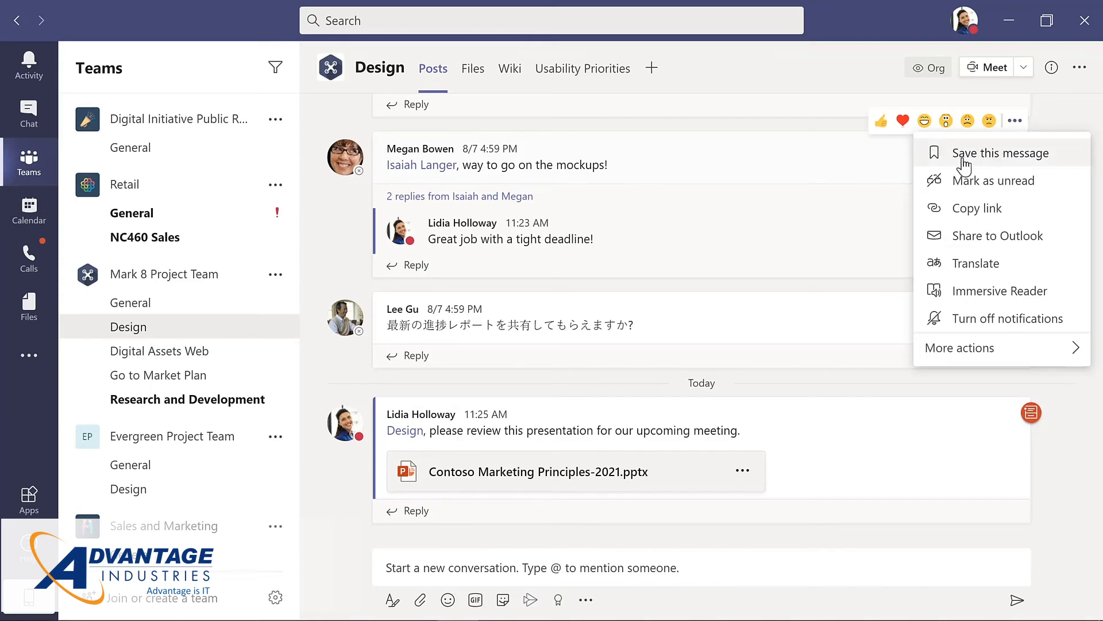
click(845, 165)
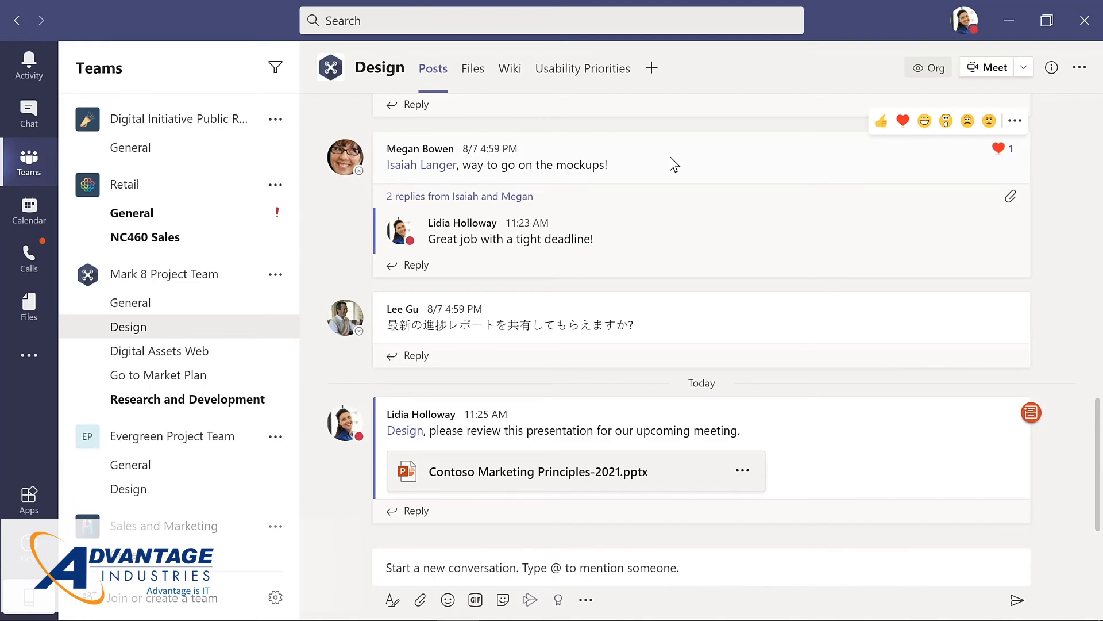
- Start a private chat with the IT Admin and send "What's the update on the new laptops for my project team?"
click(29, 114)
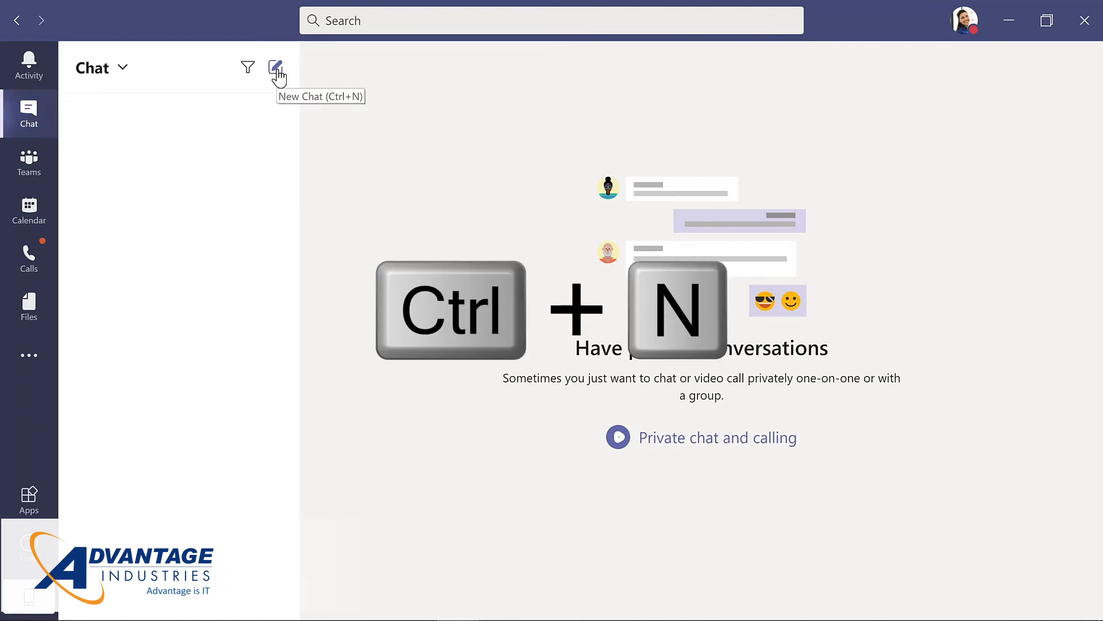
key(ctrl+n)
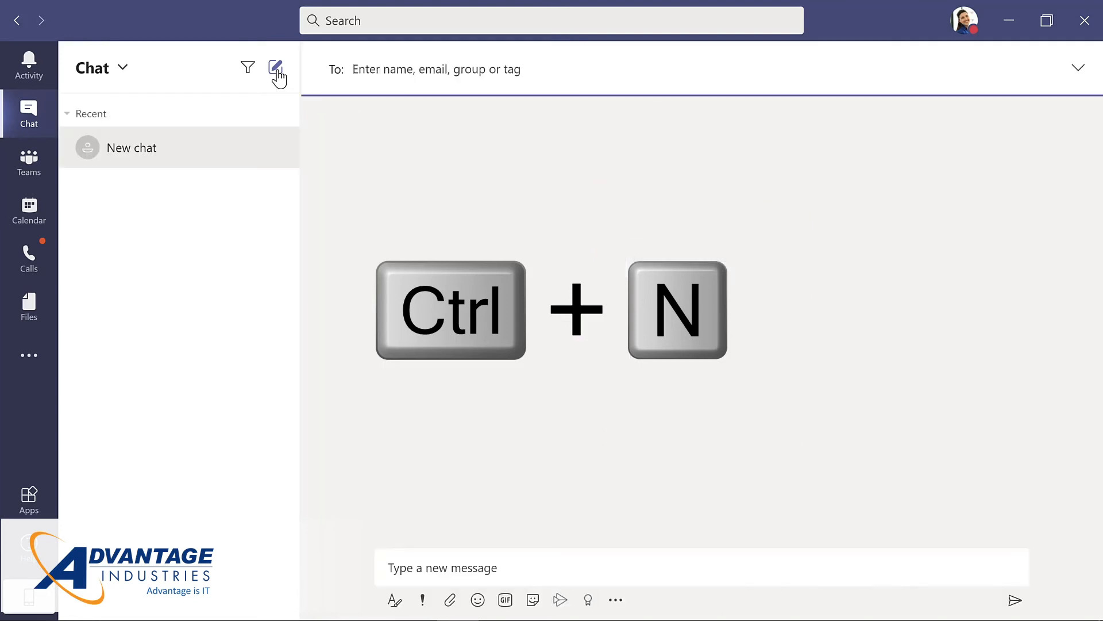
text(all)
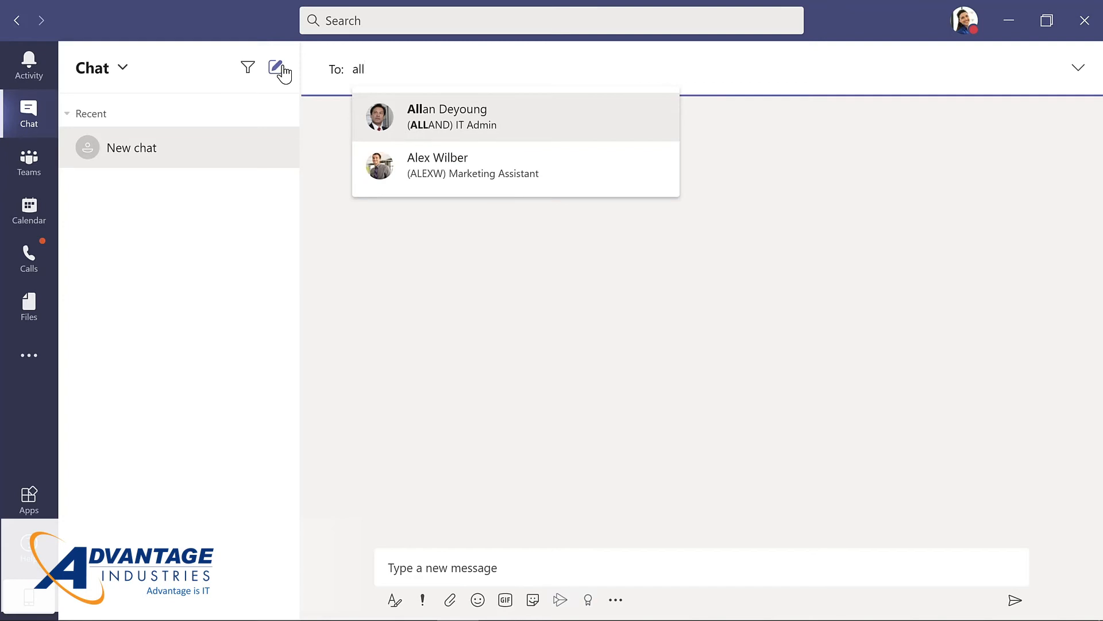
key(Return)
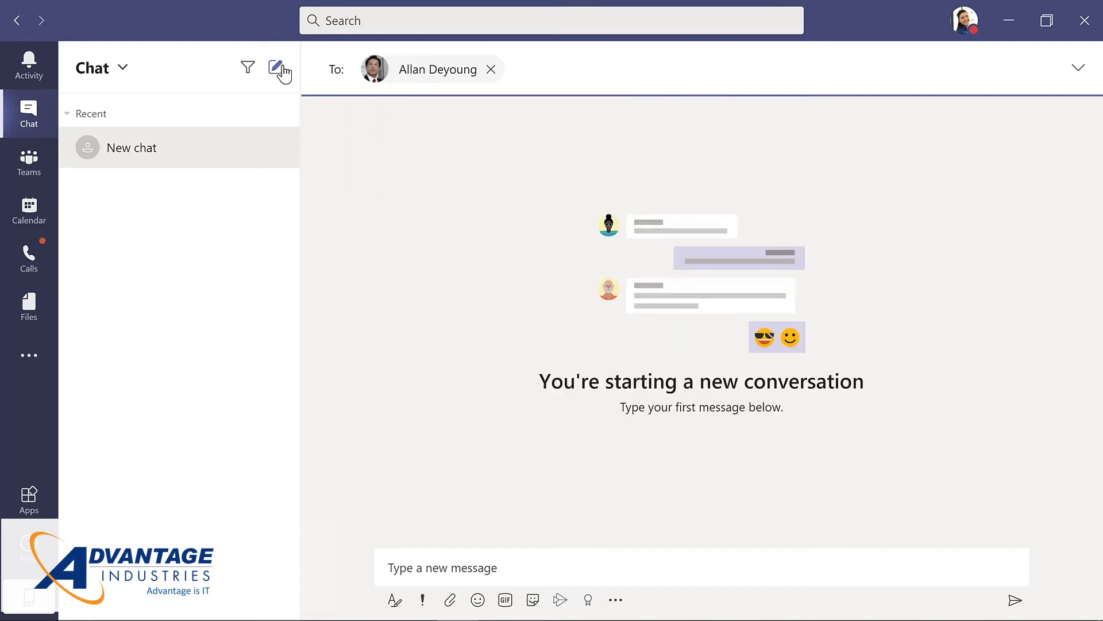
click(441, 555)
text(What's the update on the new laptops for my project team?)
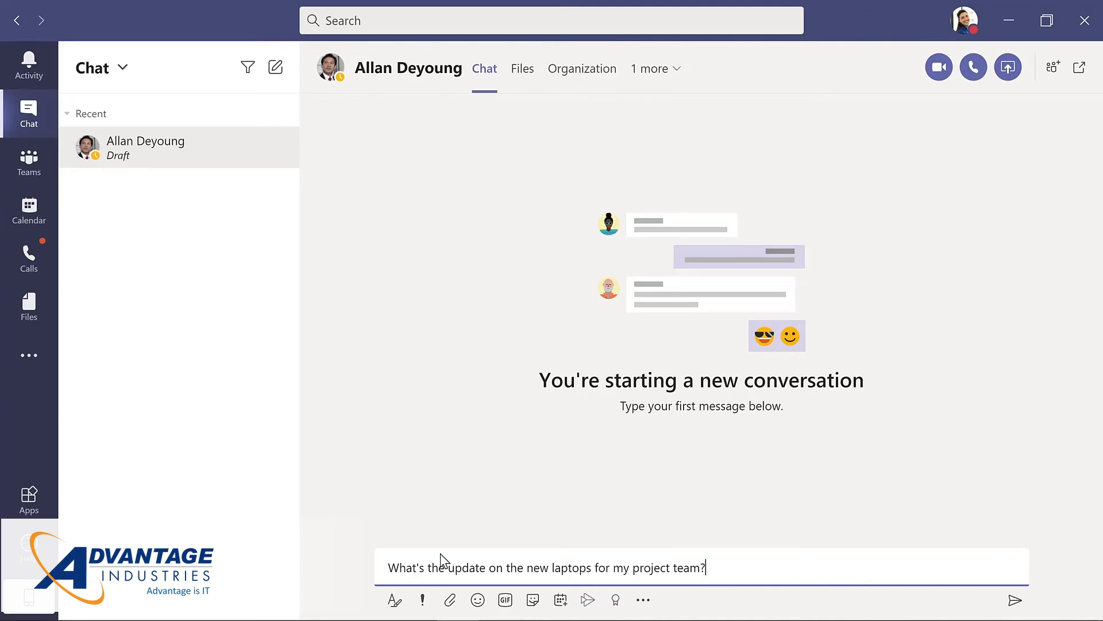
key(Return)
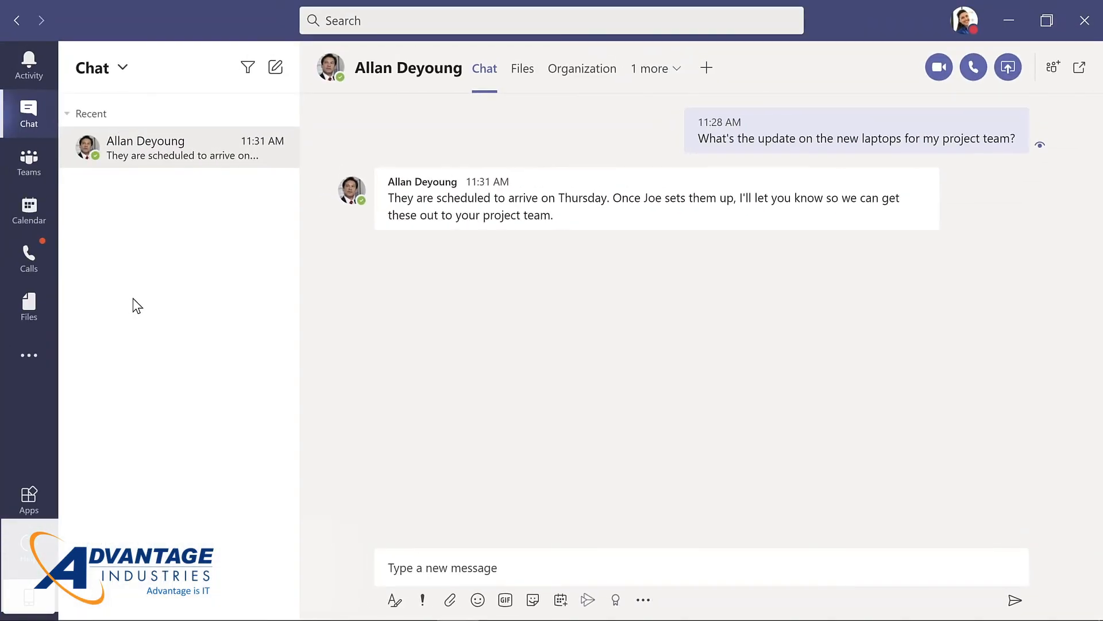
- Reply in the private chat with a GIF found by searching "yay", followed by the text "Thanks so much!"
click(505, 599)
text(yay)
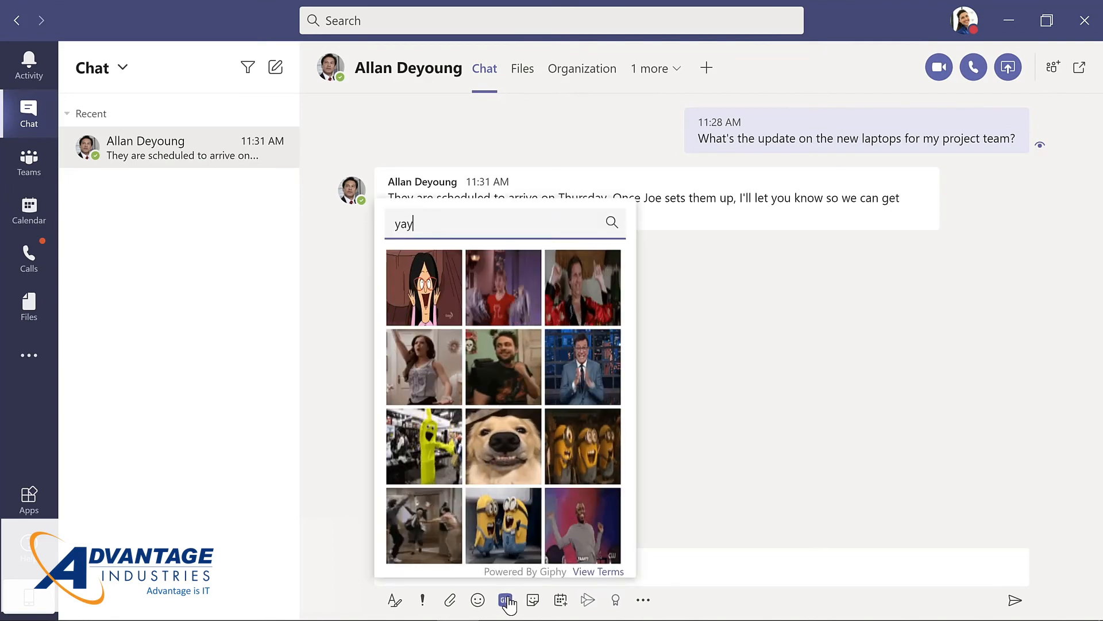
click(421, 526)
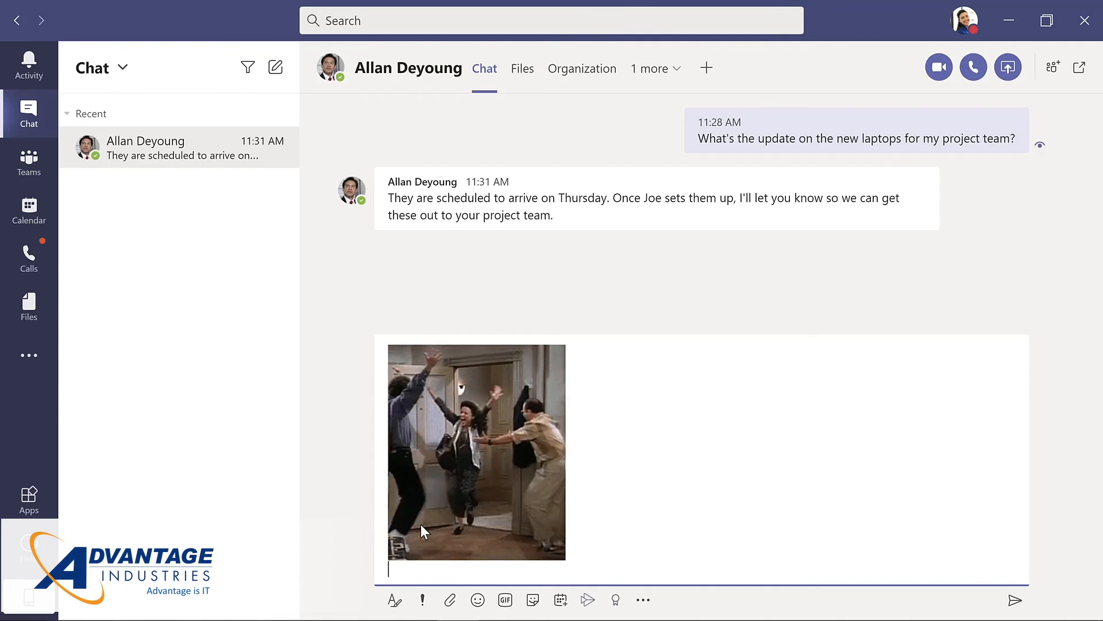
text(Thanks)
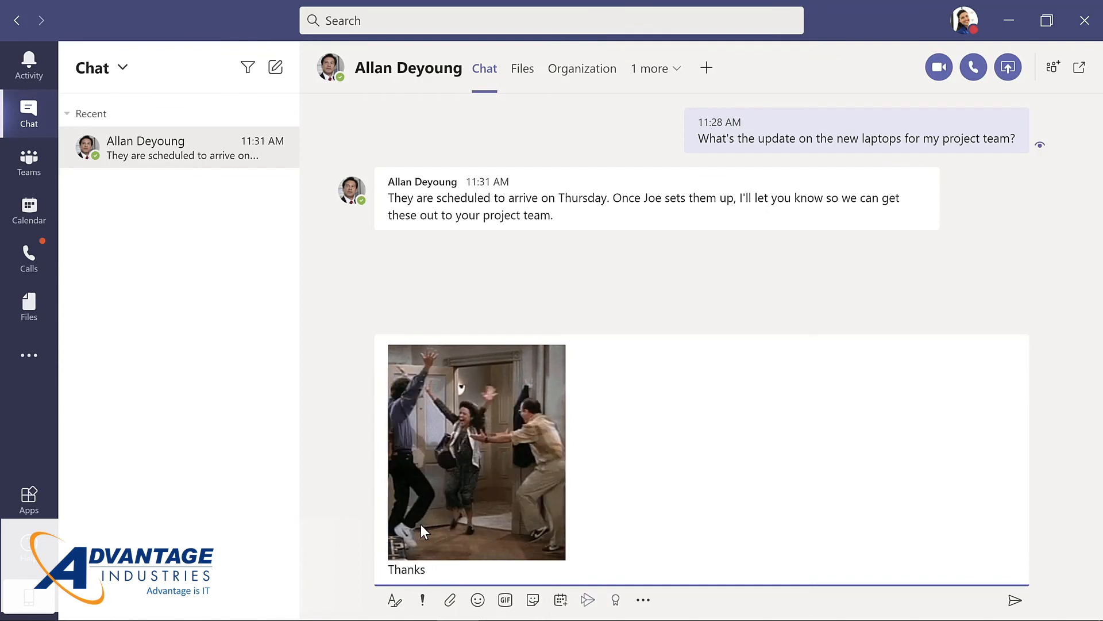
text( so muc)
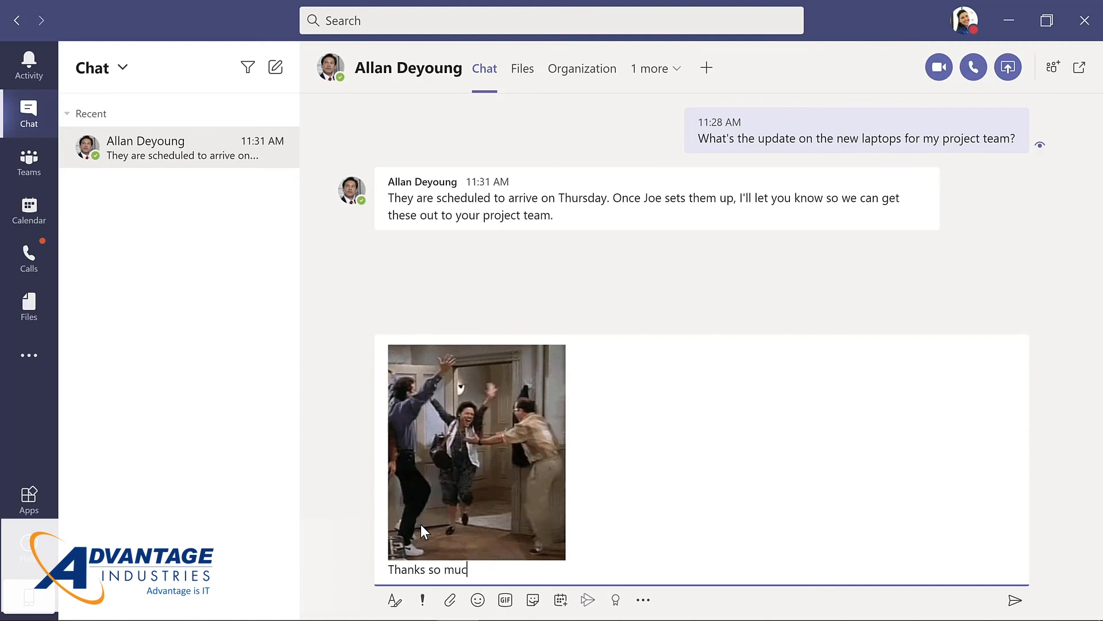
text(h!)
key(Return)
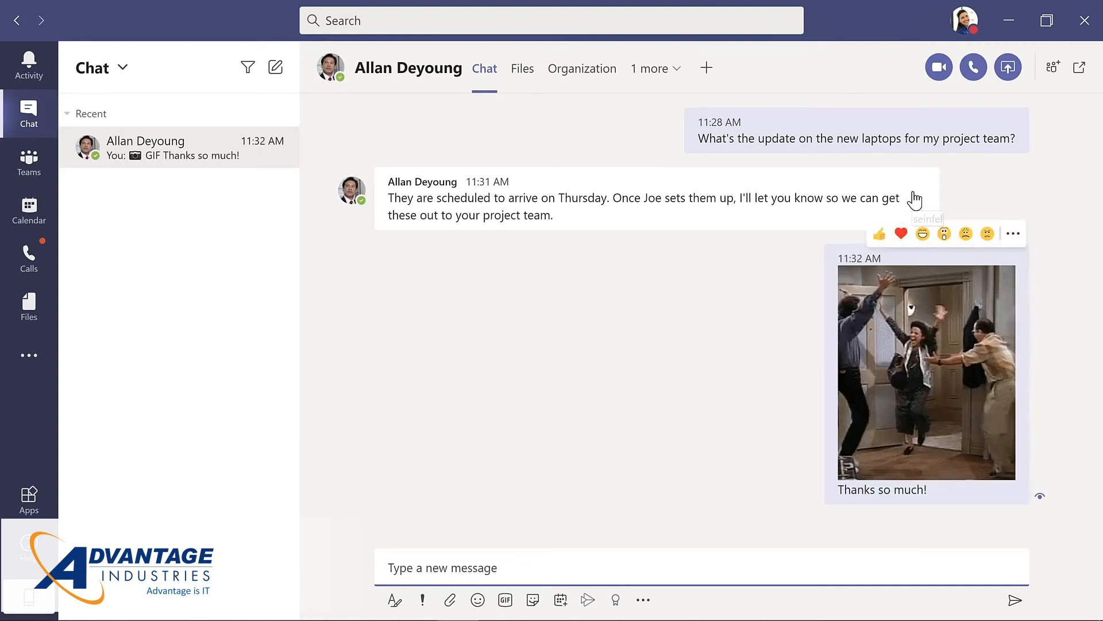
- React with a laugh to the chat reply about the laptop delivery and pin this chat
mouse_move(901, 195)
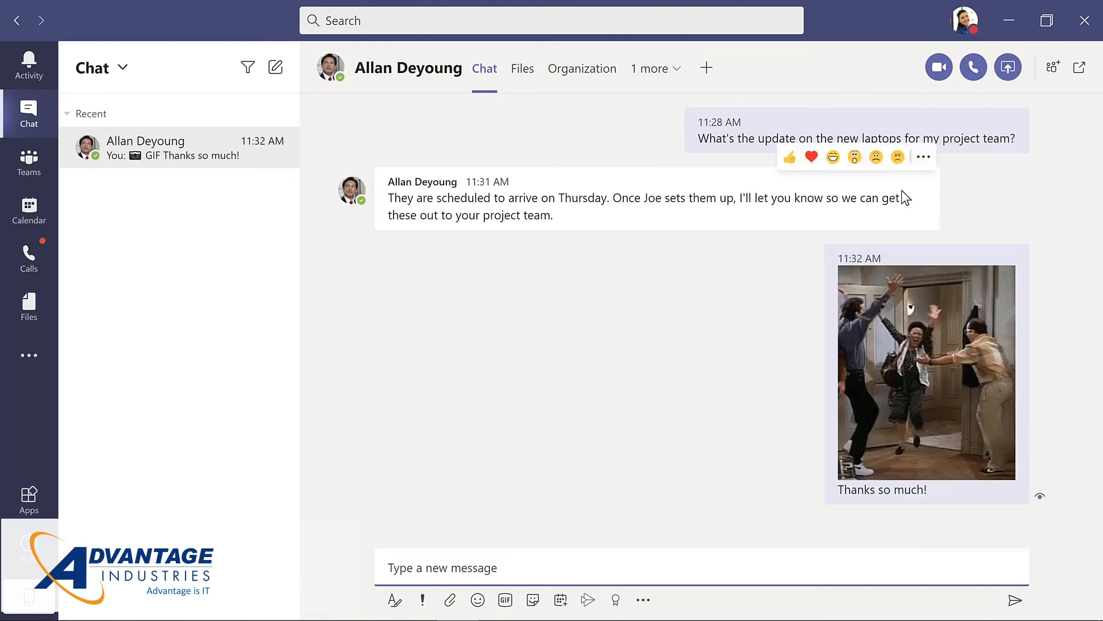
click(832, 159)
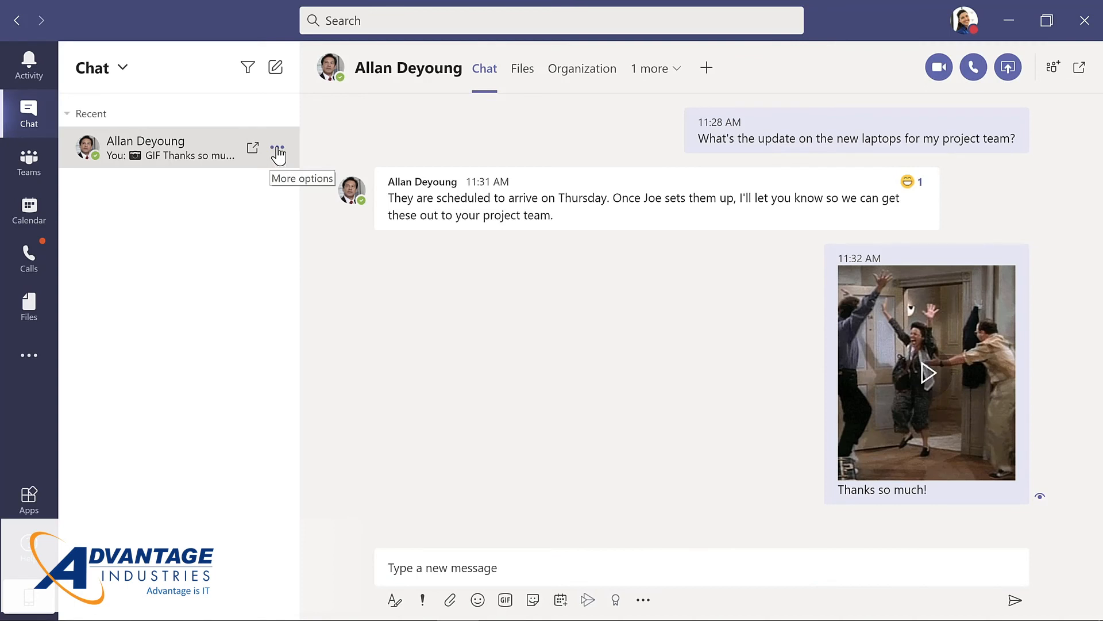
click(278, 151)
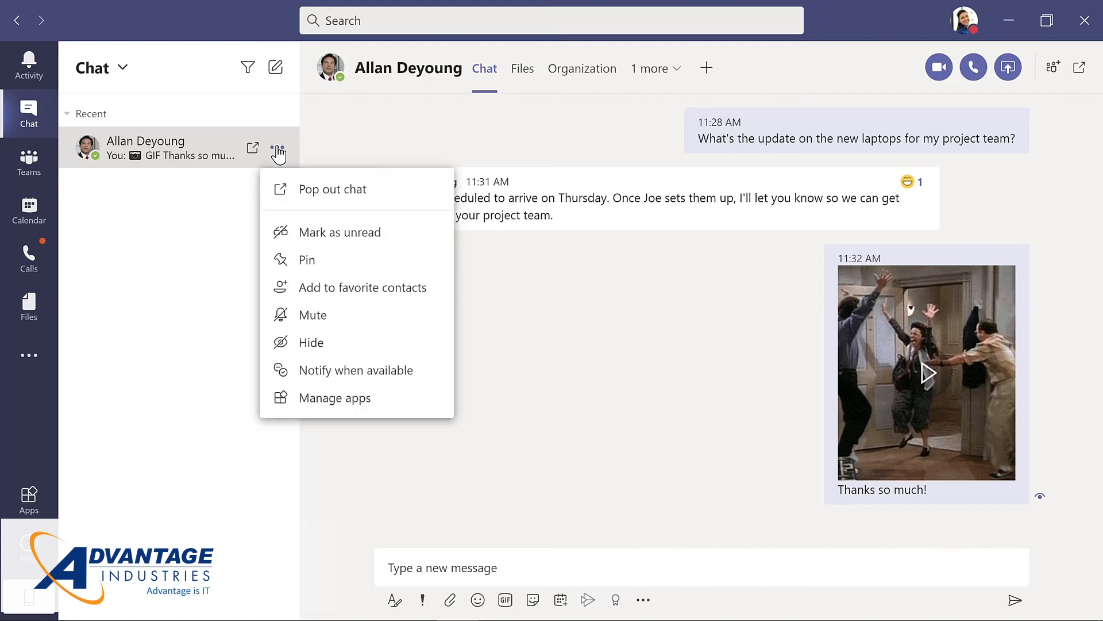
click(301, 266)
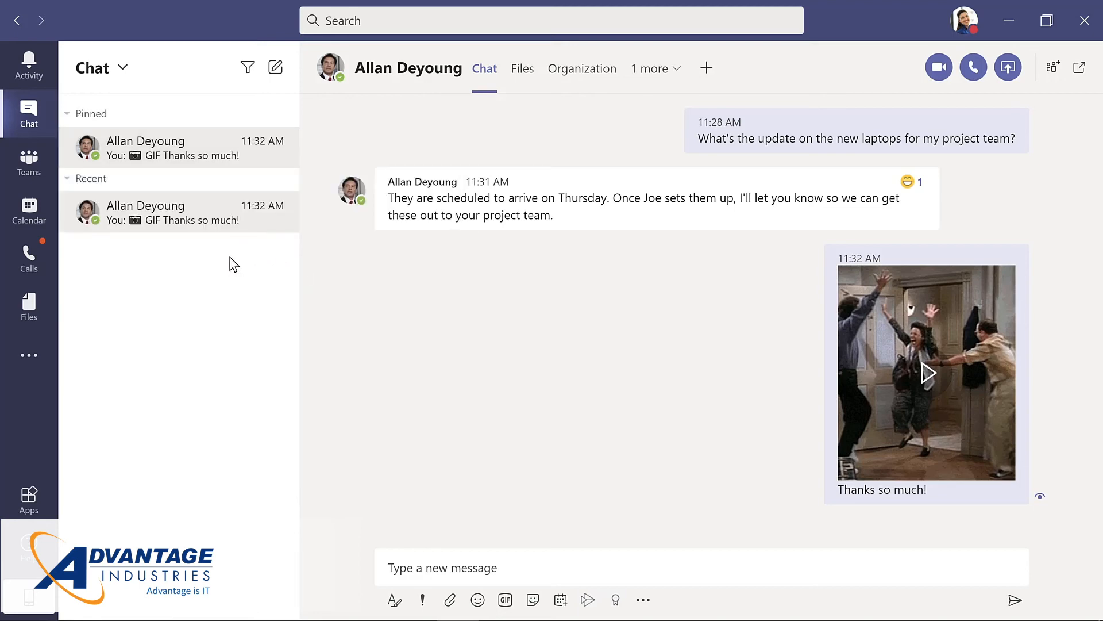
- Open the calendar, view it by full week, and return it to the Work week view
click(29, 210)
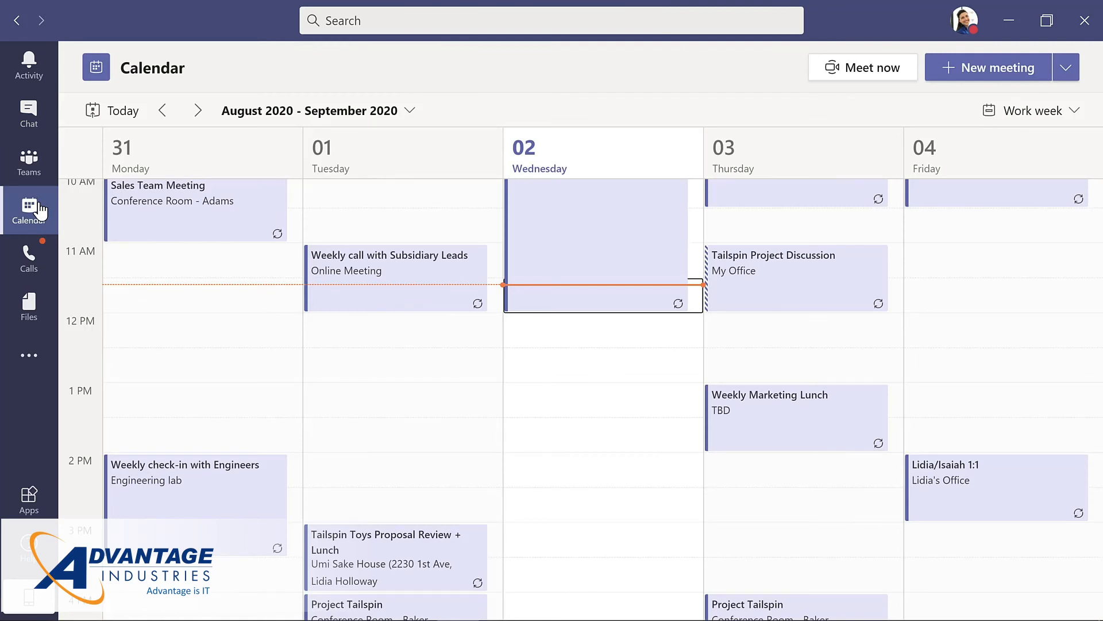
click(1072, 115)
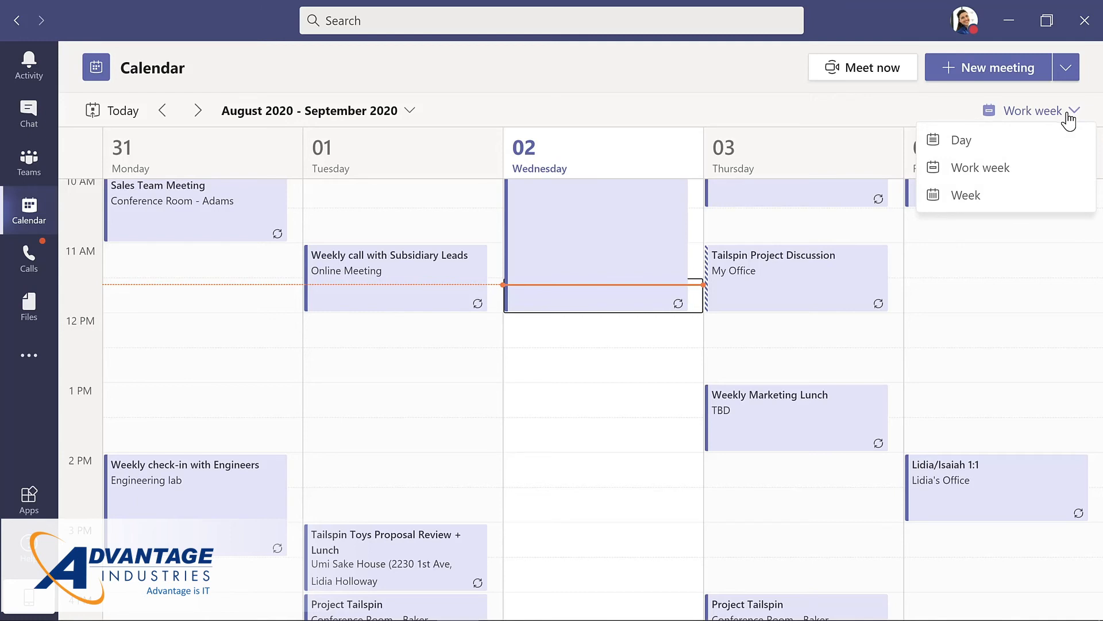
click(990, 197)
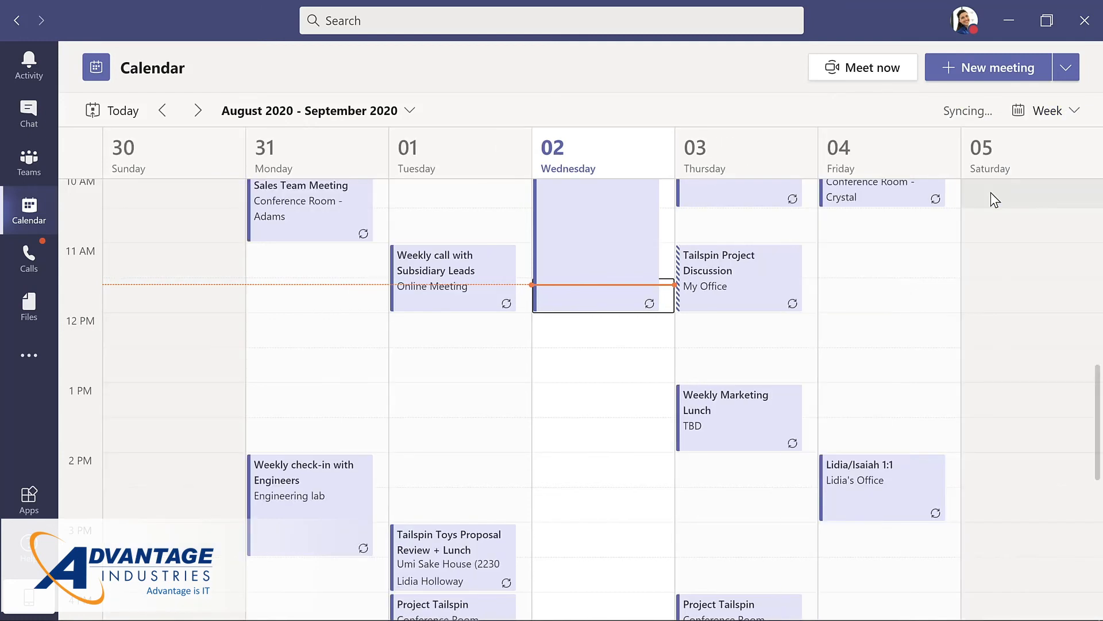
click(1071, 113)
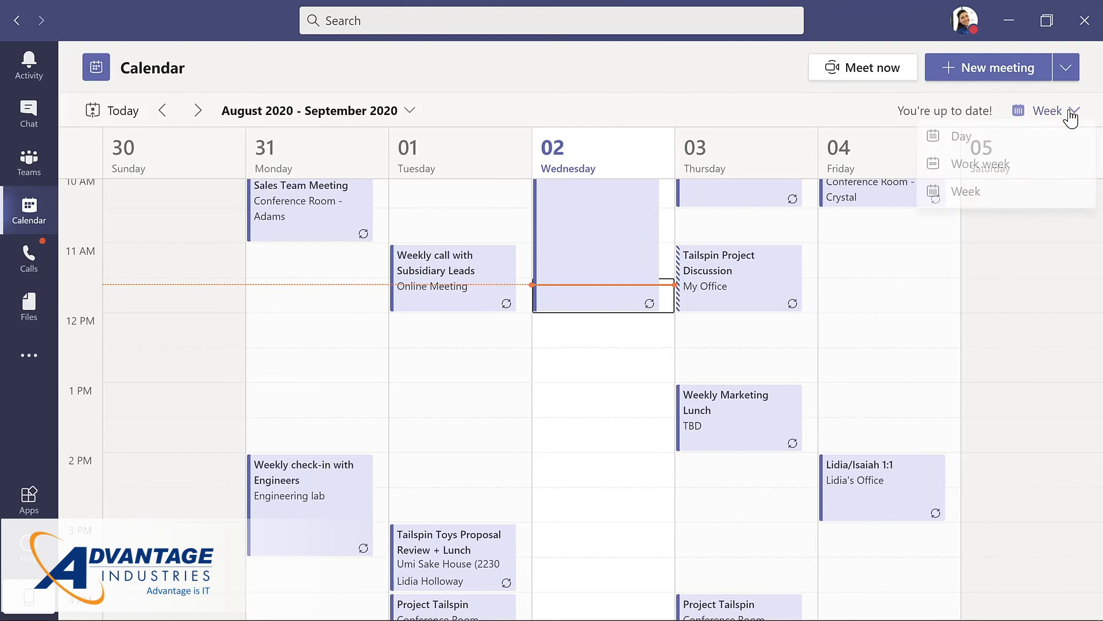
click(1017, 170)
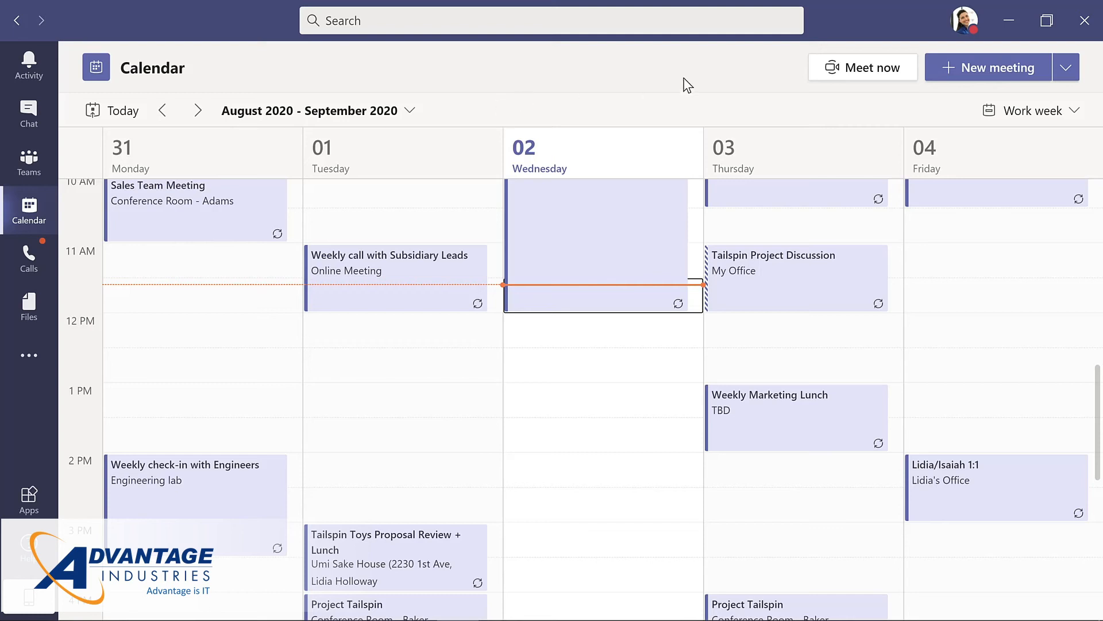
- Create a new meeting titled "Evergreen Design Meeting" and add the four colleagues as required attendees
click(974, 63)
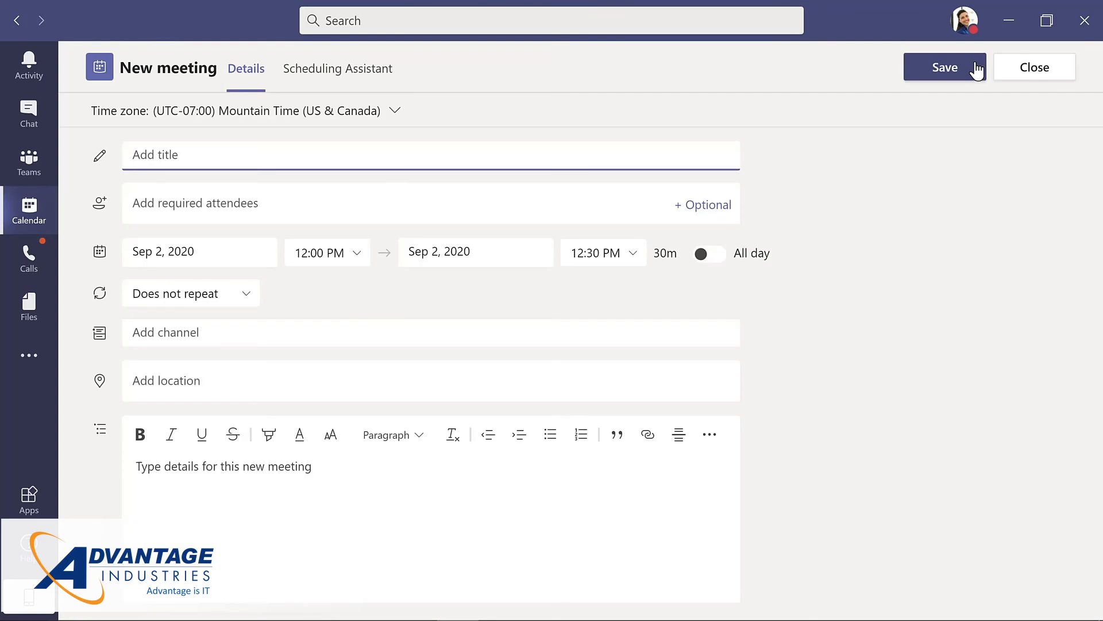
text(Evergreen Design Meeting)
click(271, 202)
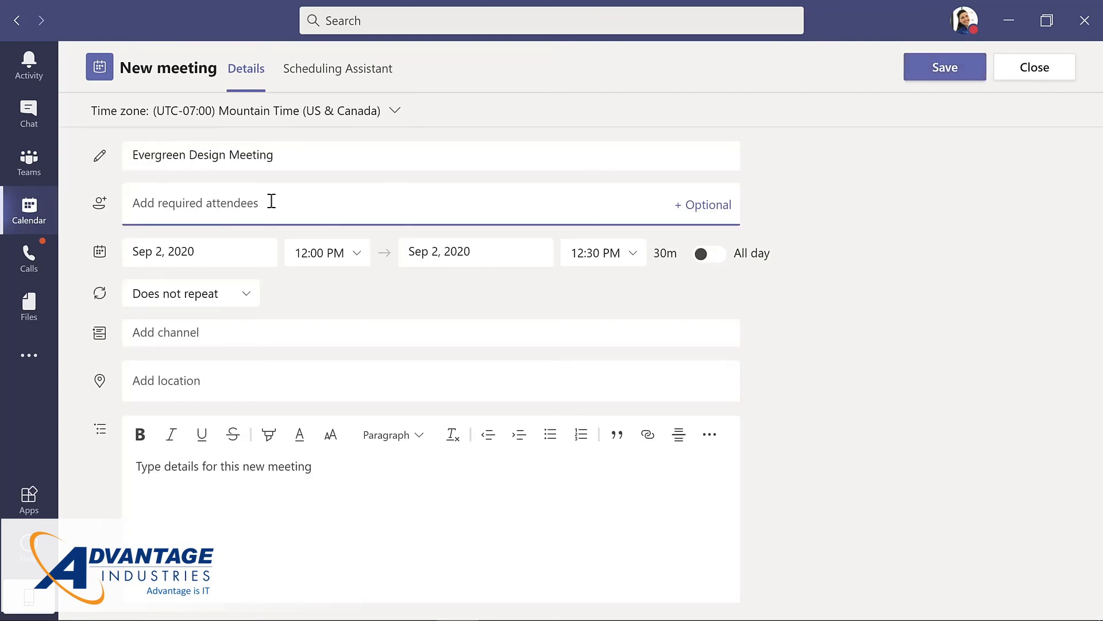
text(lynn)
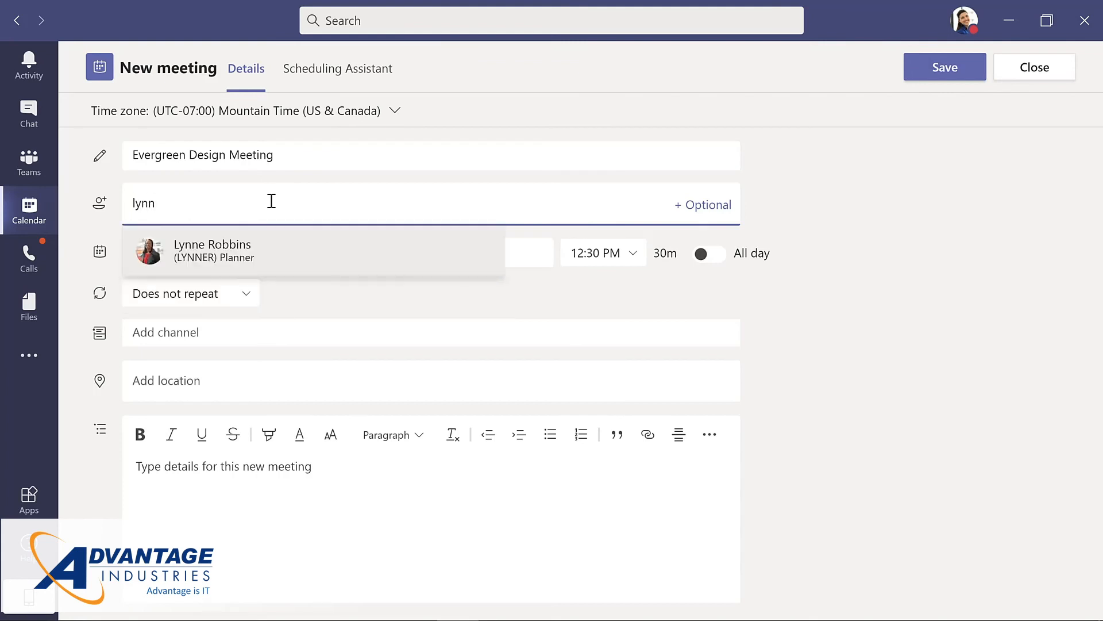
key(Return)
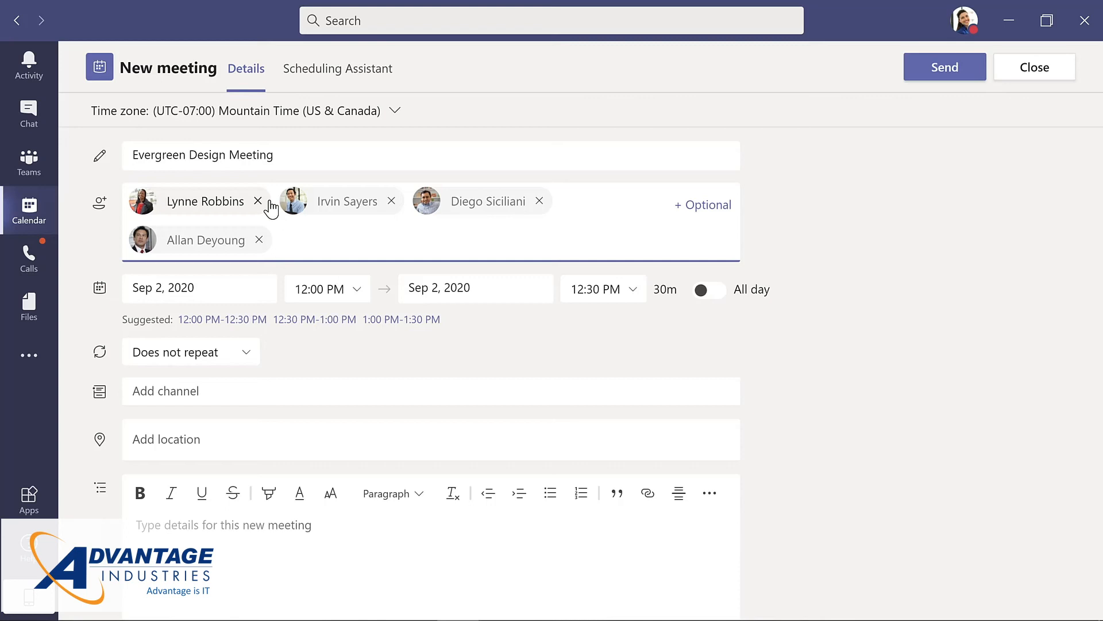
- Set the meeting date to Sep 8, 2020 and extend its end to 1:00 PM in the Scheduling Assistant
click(233, 283)
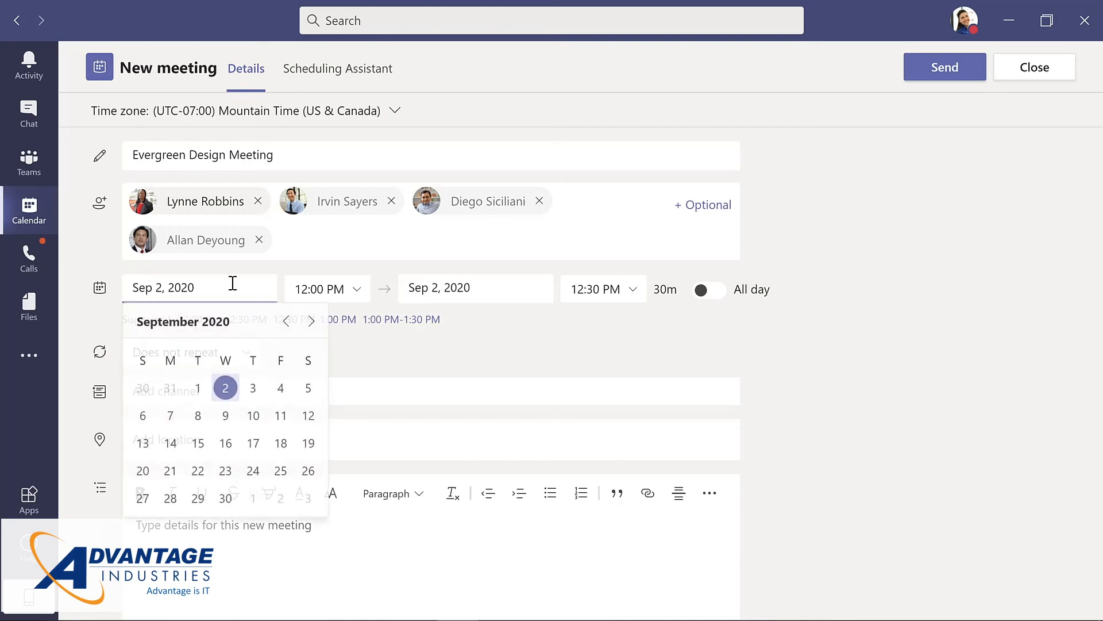
click(198, 417)
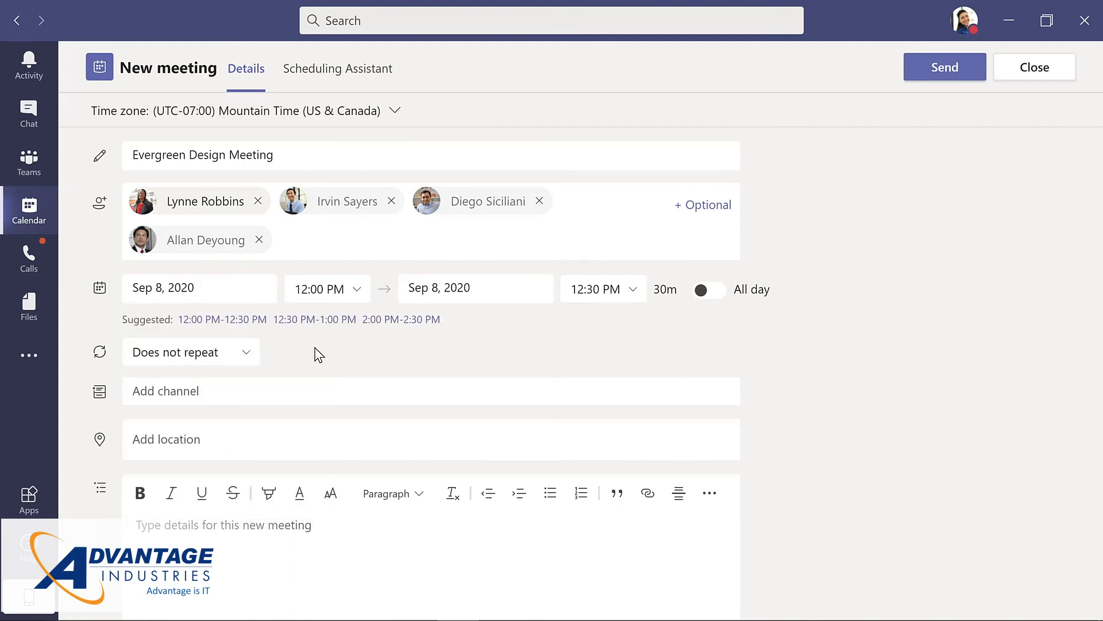
click(323, 71)
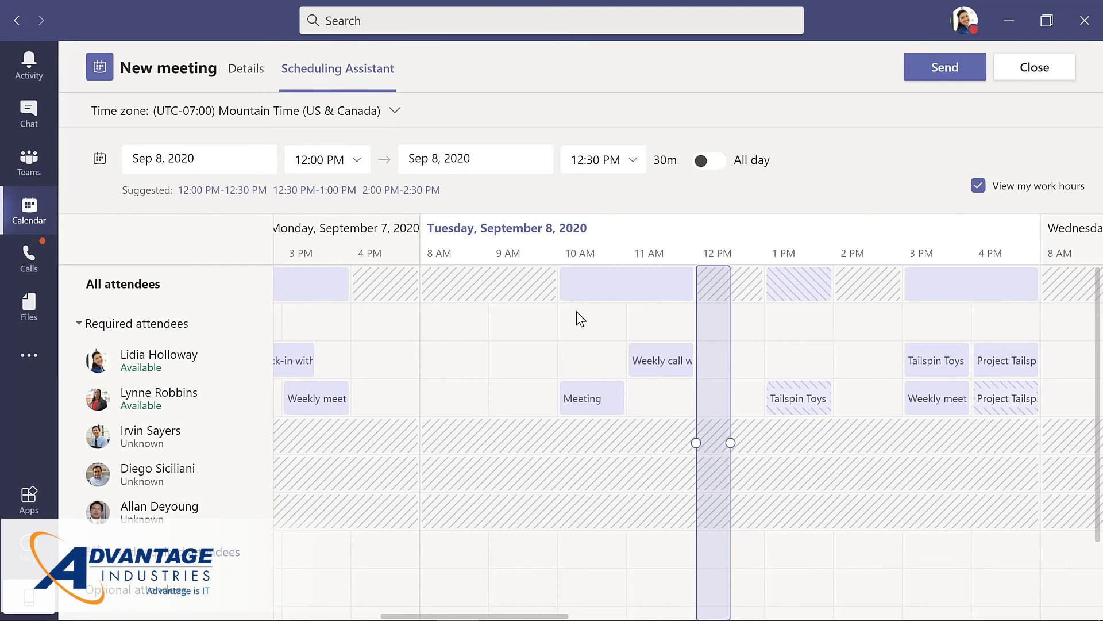
drag(731, 443, 768, 444)
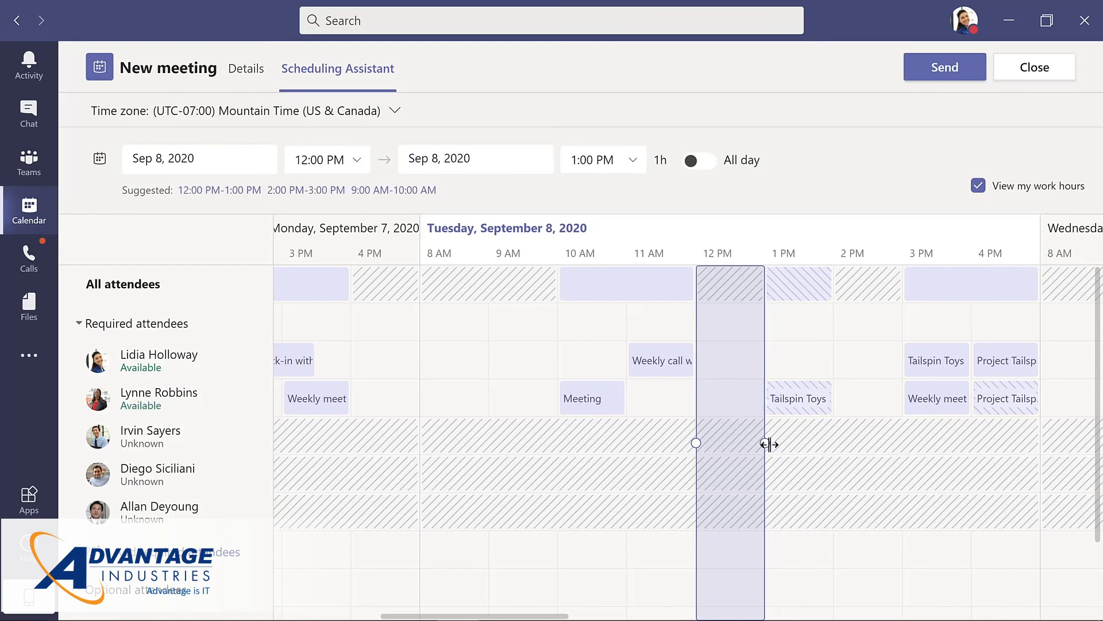
- Assign the meeting to the Design channel of Evergreen Project Team in the meeting details
click(246, 70)
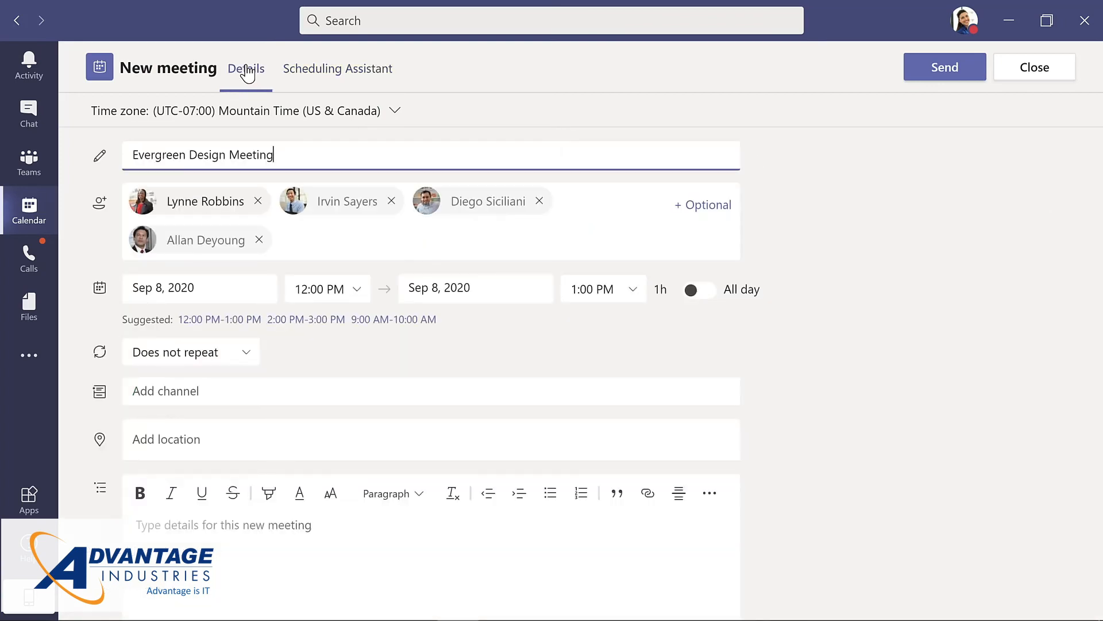
click(258, 391)
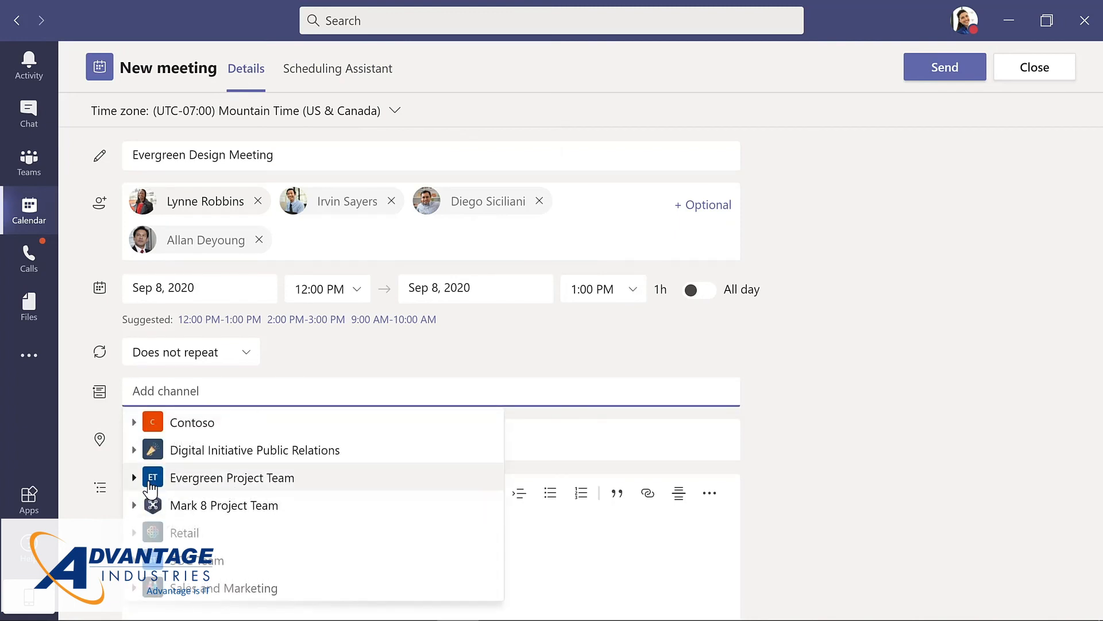
click(136, 478)
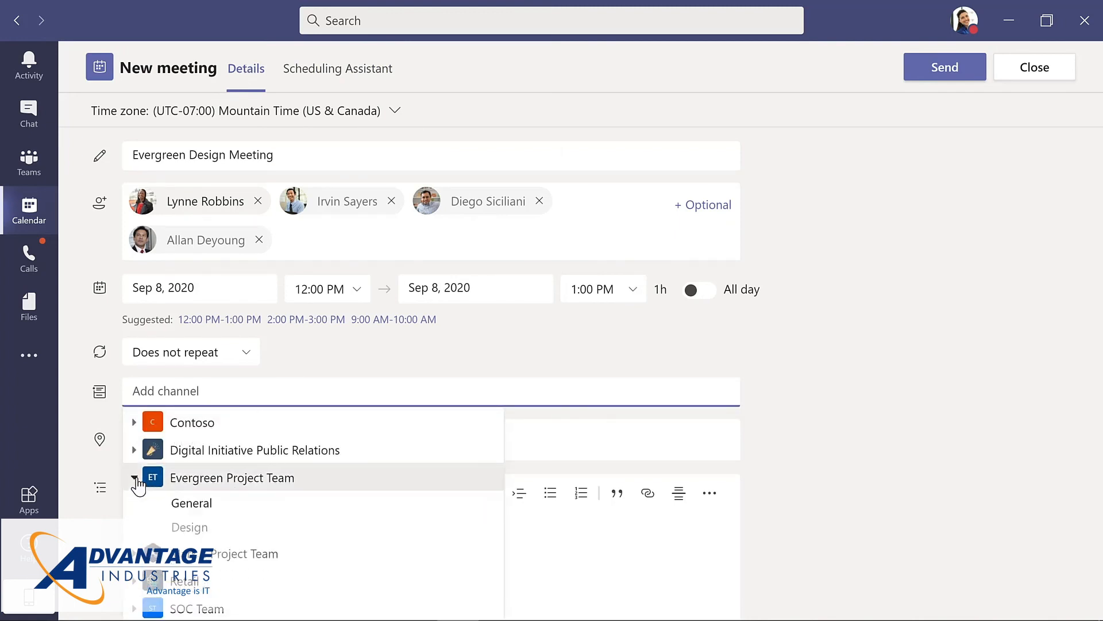
click(189, 525)
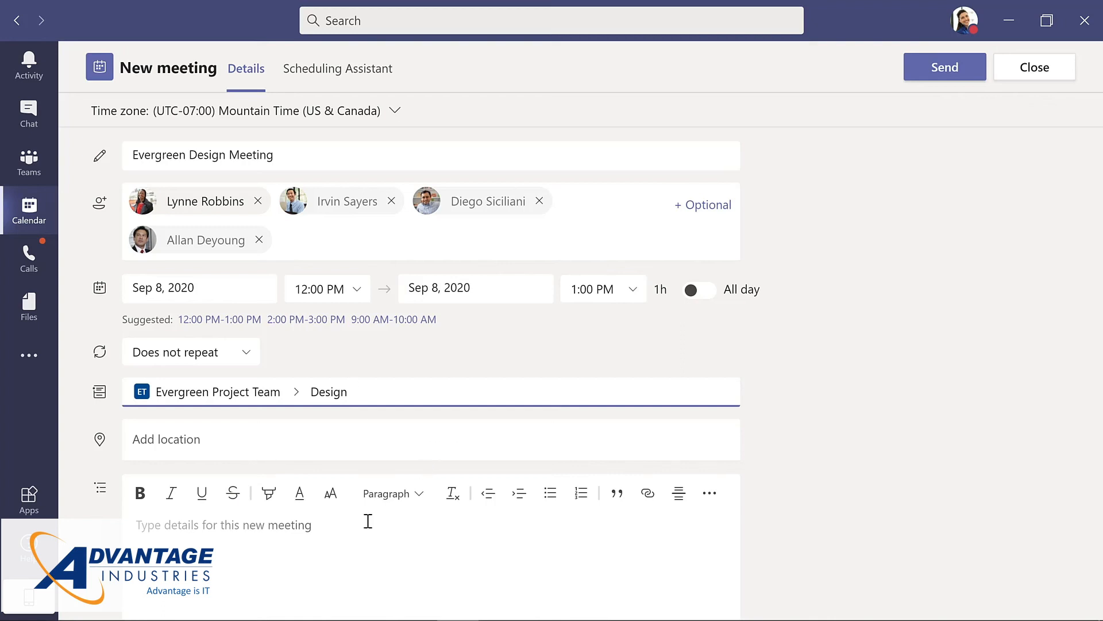
- Enter "Kickoff meeting for design team" as the meeting description and send the invitation
click(305, 525)
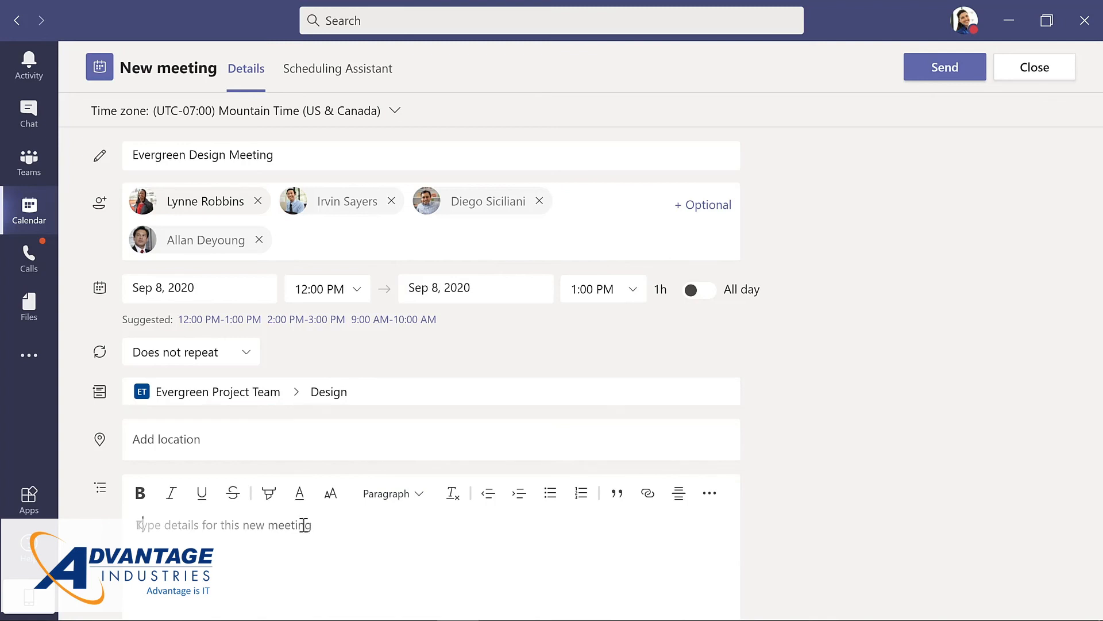
text(Kickoff meeting for design team)
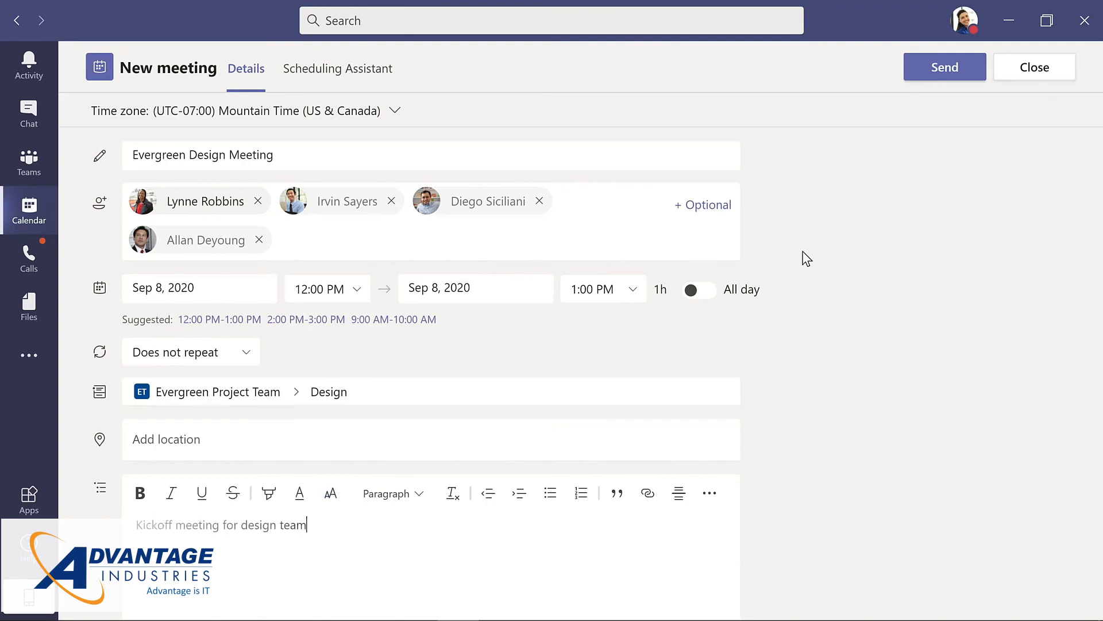
click(936, 75)
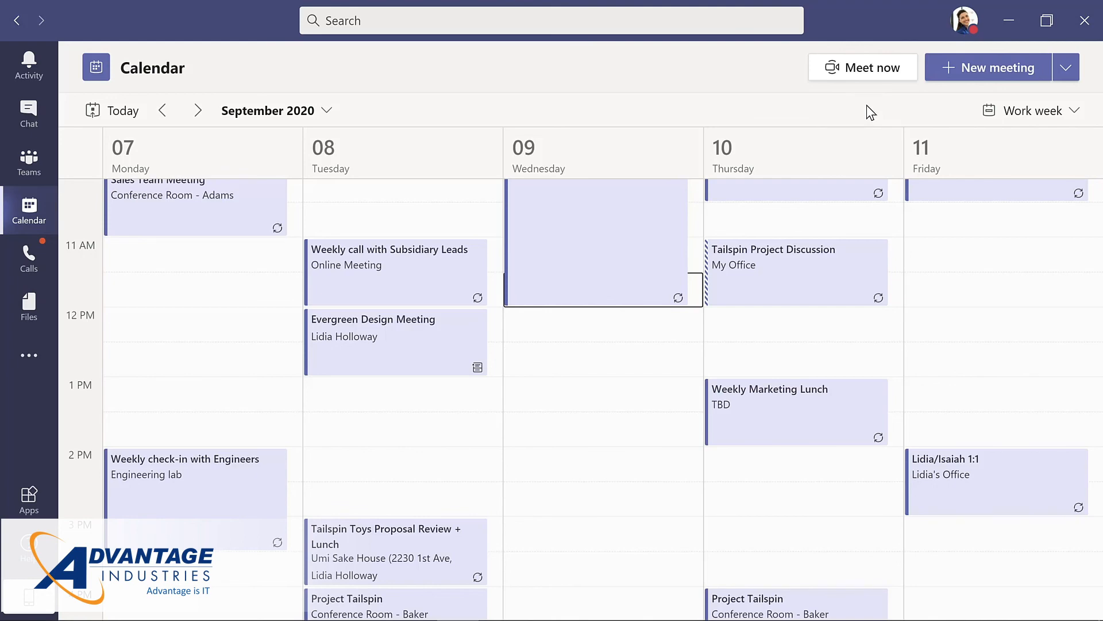
- Start an instant meeting in the Design channel with the subject "Updates to planning document"
click(30, 165)
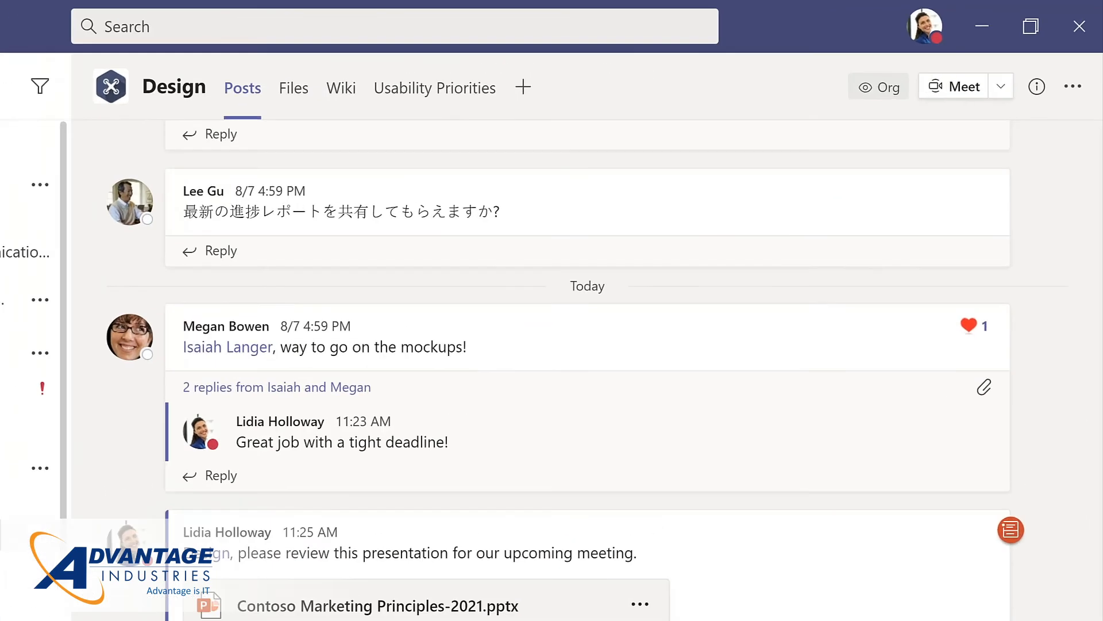
click(1023, 67)
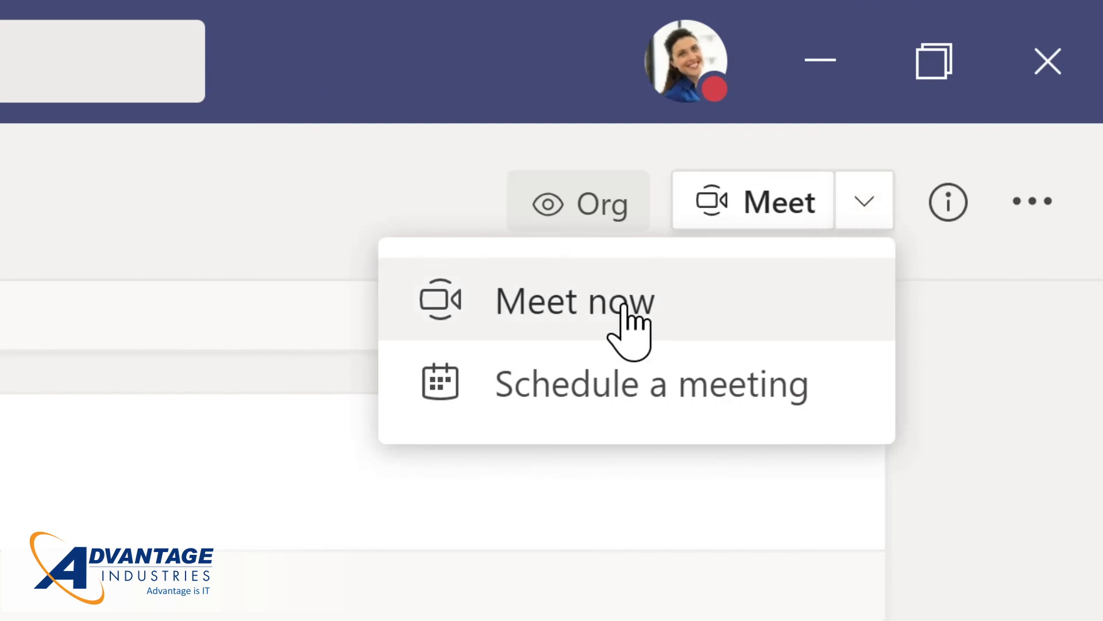
click(585, 307)
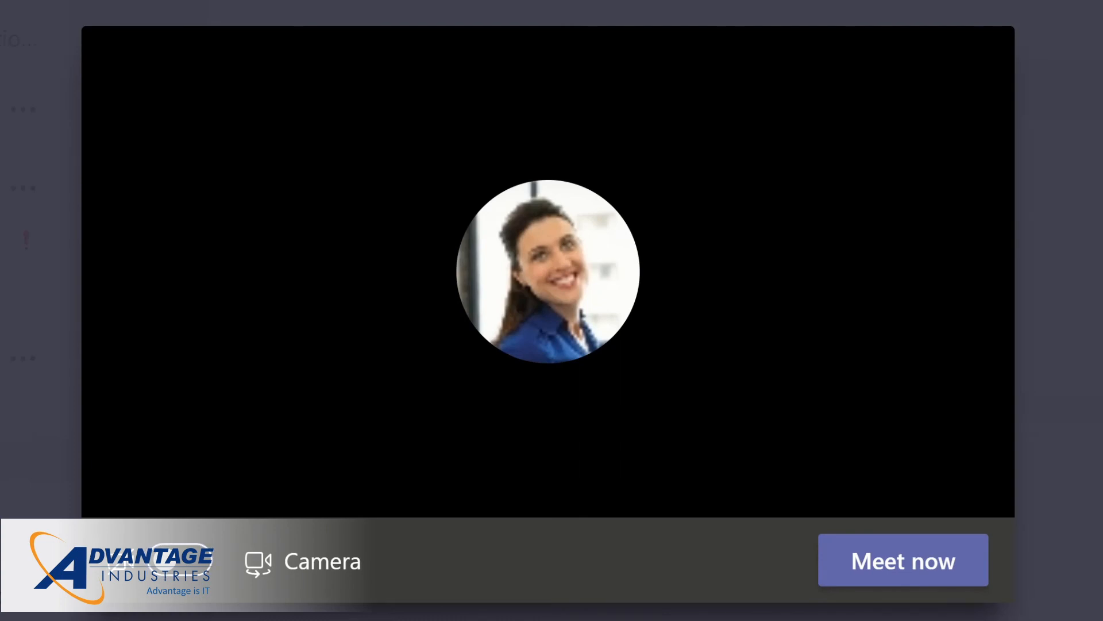
text(Updates )
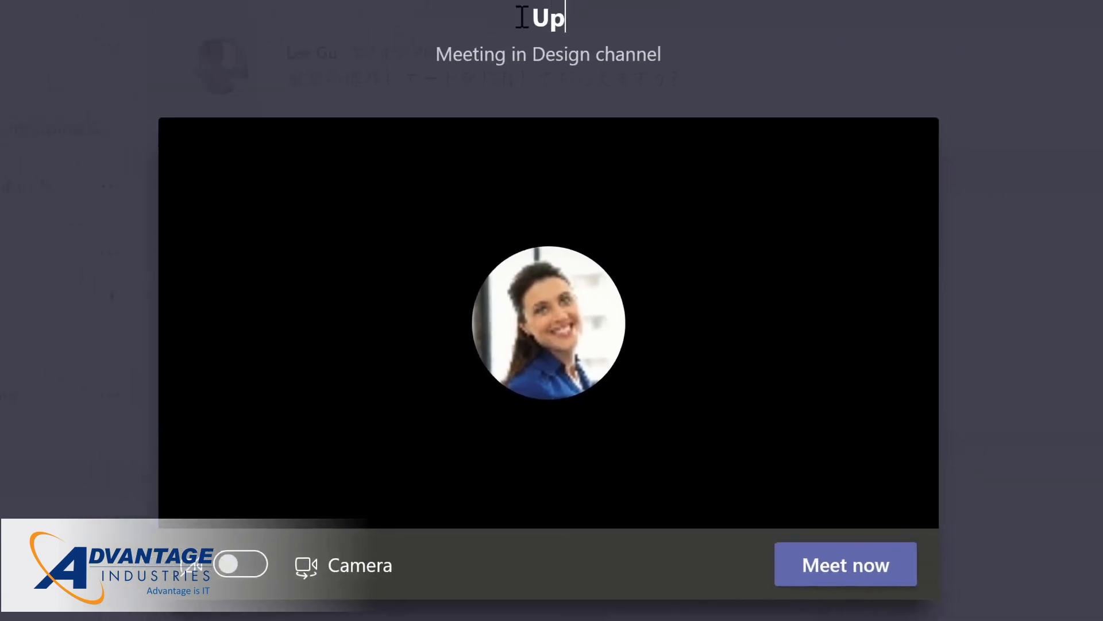
text(to planning document)
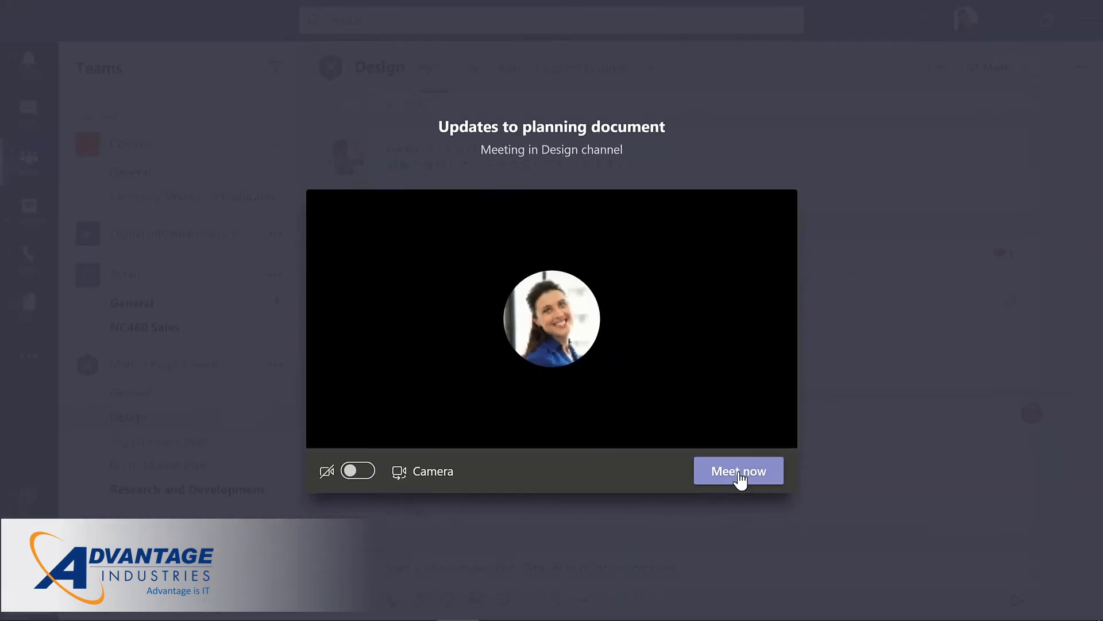
click(798, 541)
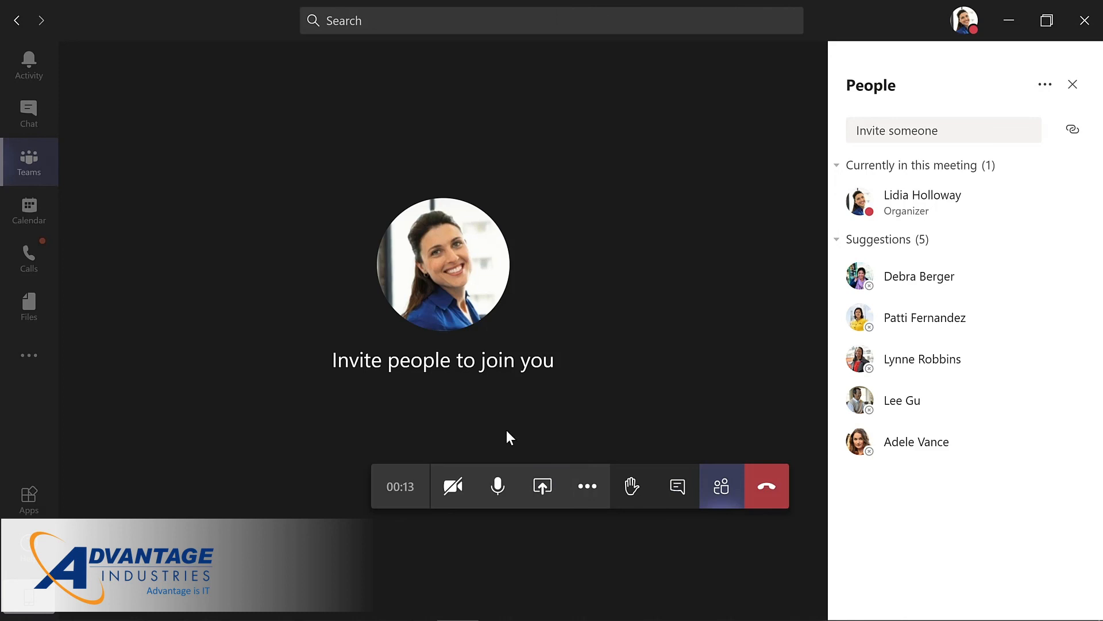
- Show the additional options of the running meeting
click(587, 487)
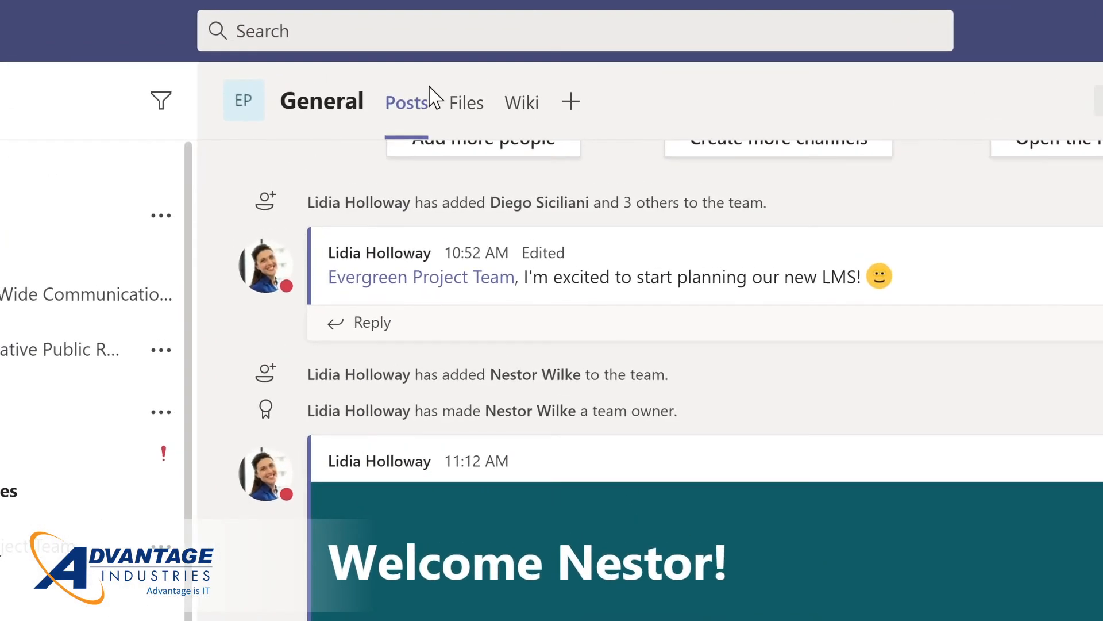
- Search for "marketing" and open the message from the Sales and Marketing General channel about attending a conference
click(403, 26)
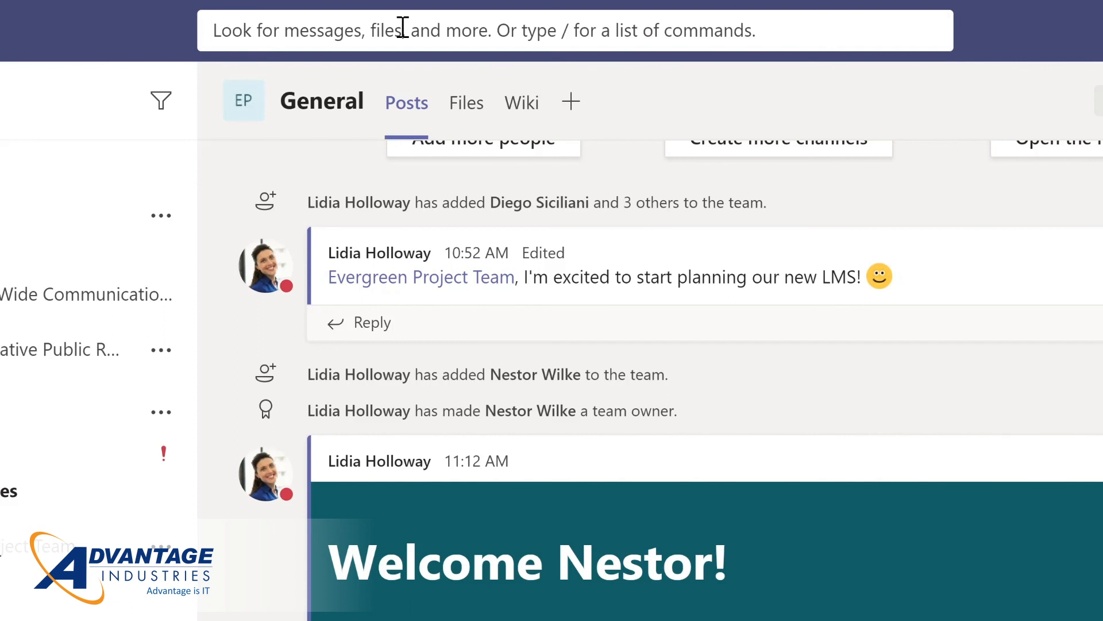
text(marketing)
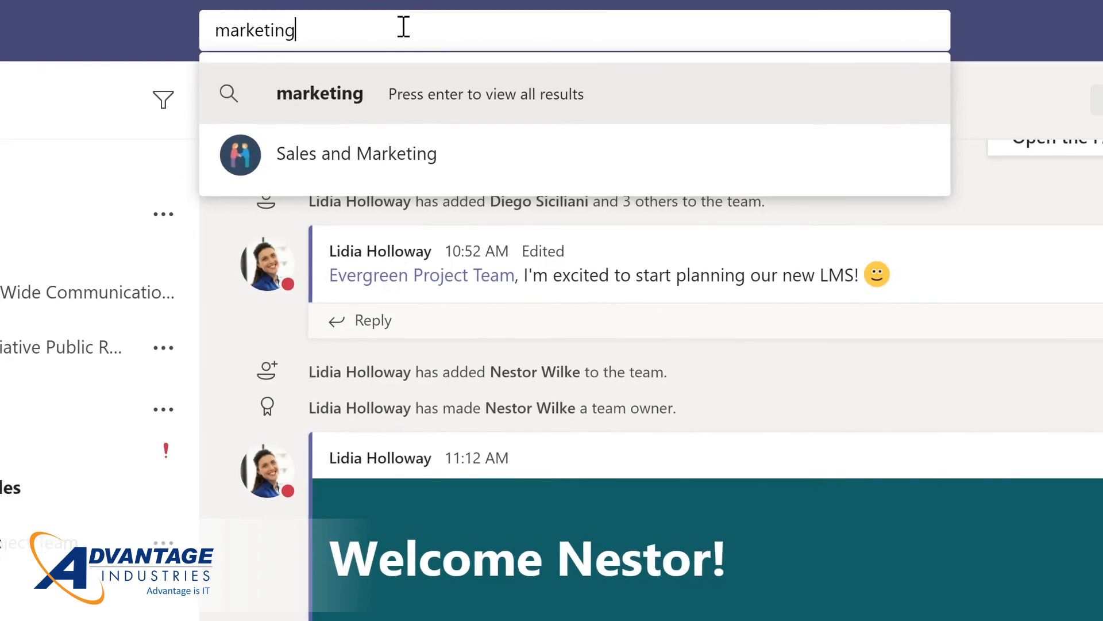
key(Return)
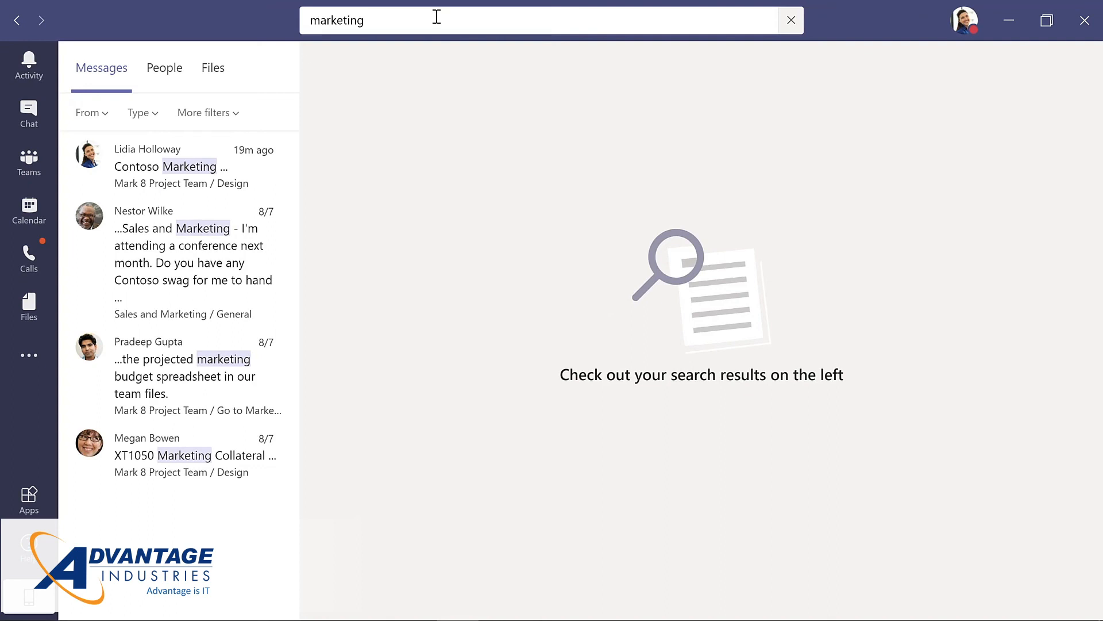
click(171, 251)
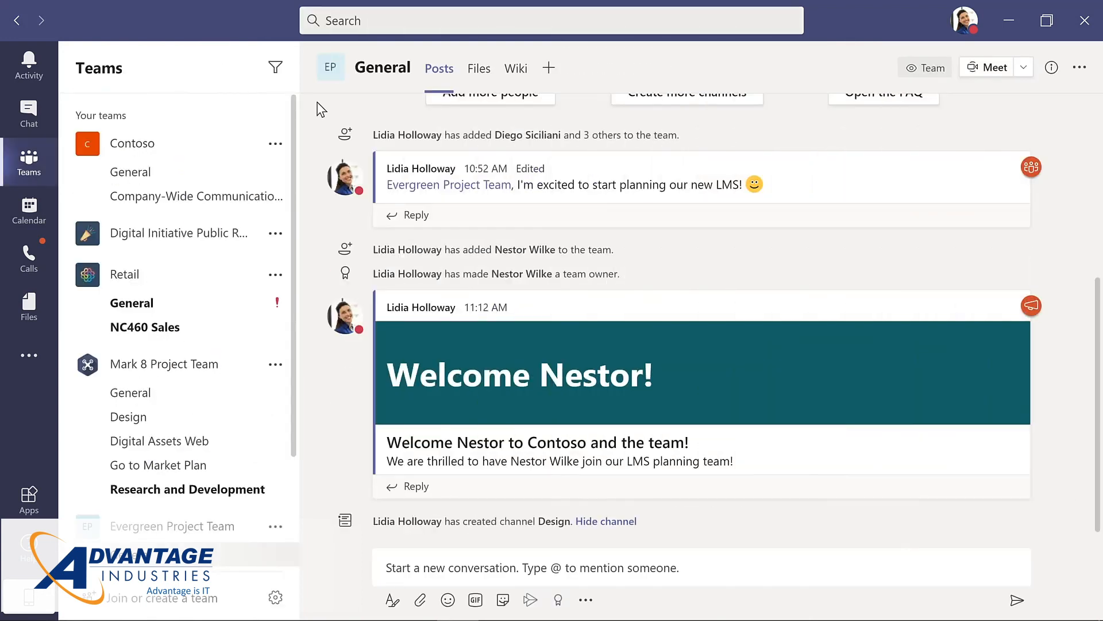
- Display the list of slash commands in the search box, then dismiss it
click(377, 21)
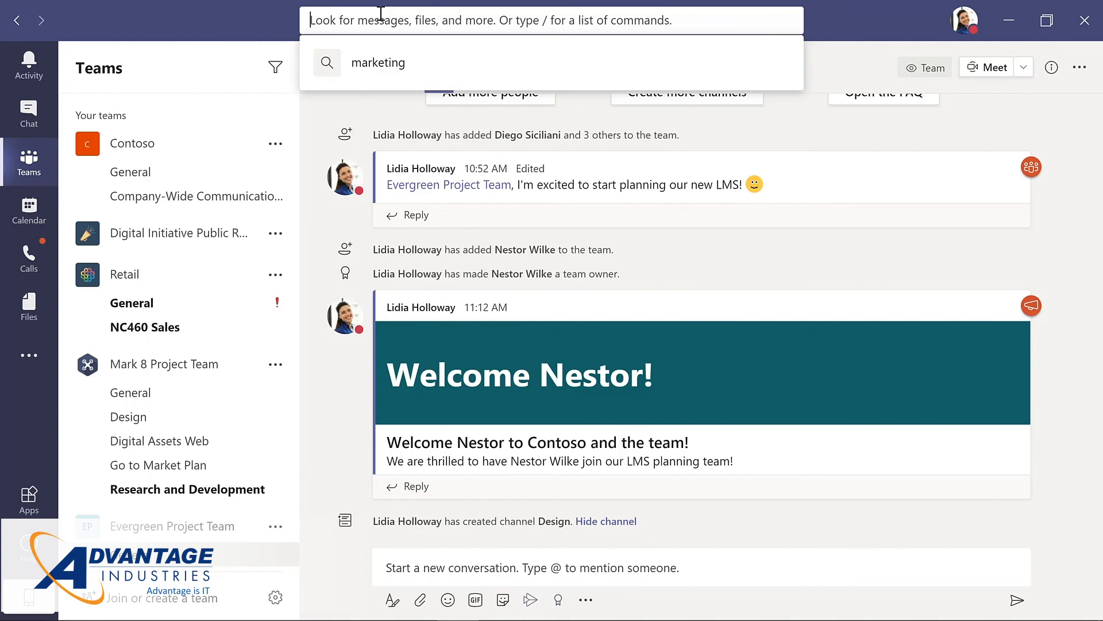
text(/)
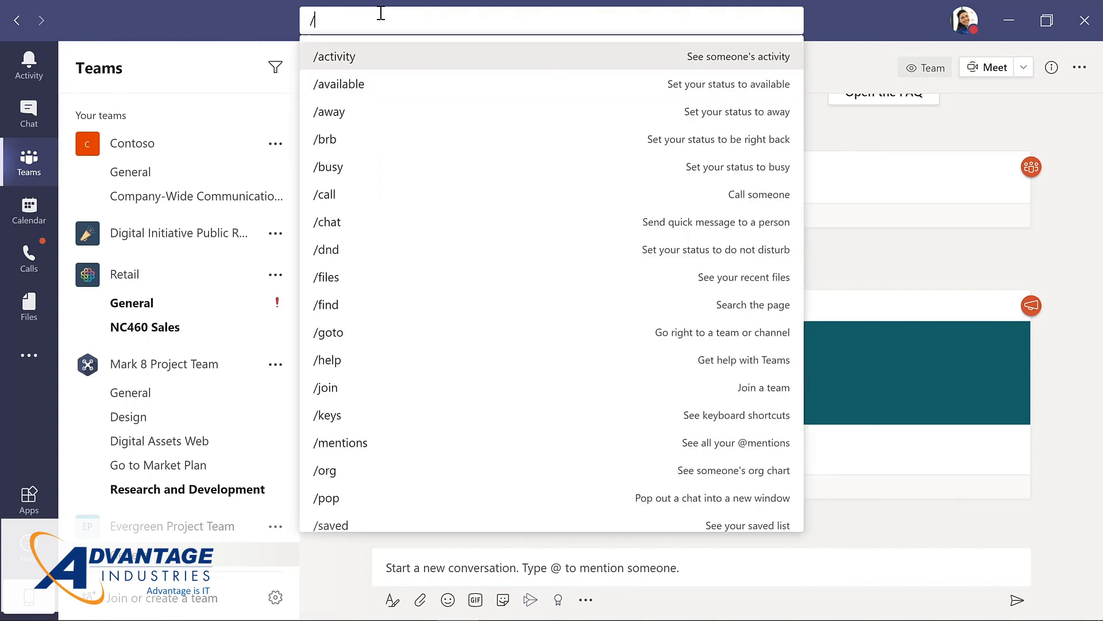
click(1019, 274)
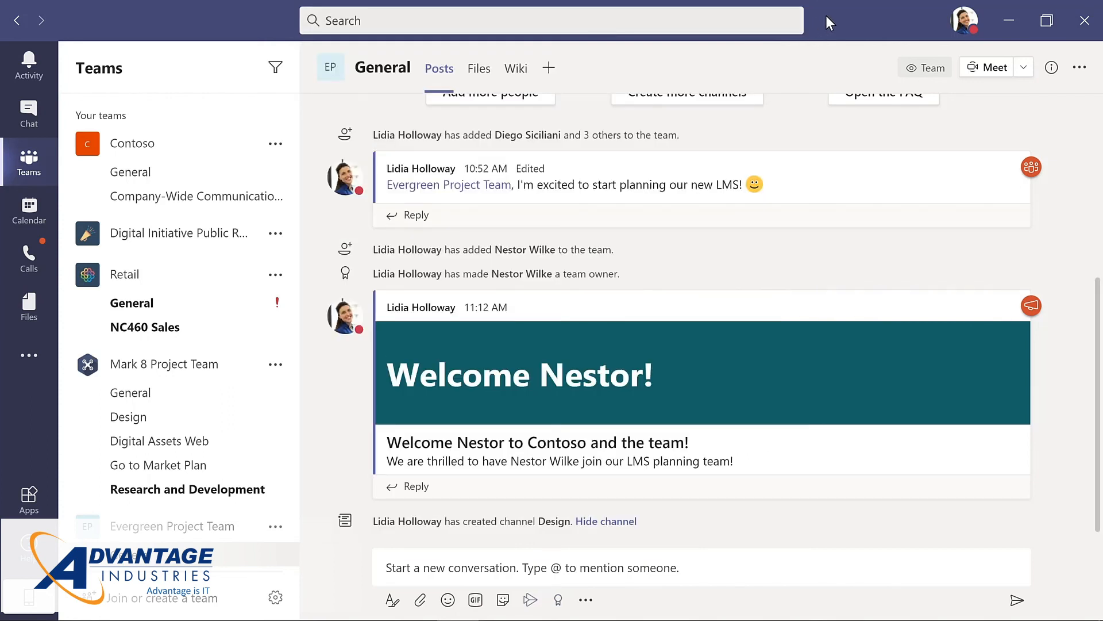
- Bring the command list back up and open the keyboard shortcuts overview
key(ctrl+slash)
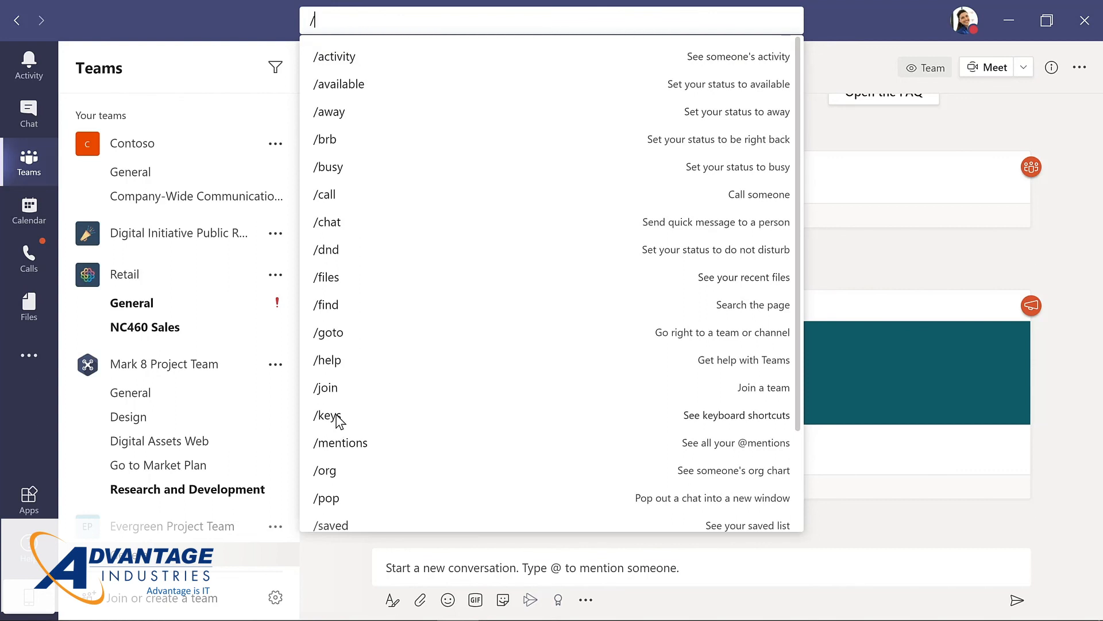
key(Escape)
key(ctrl+period)
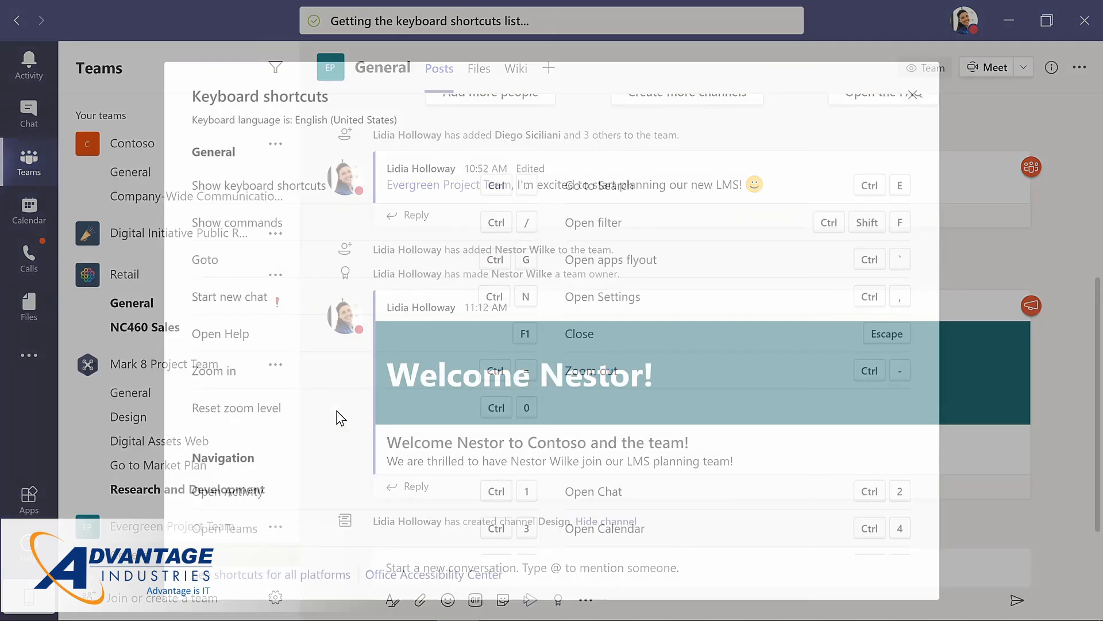